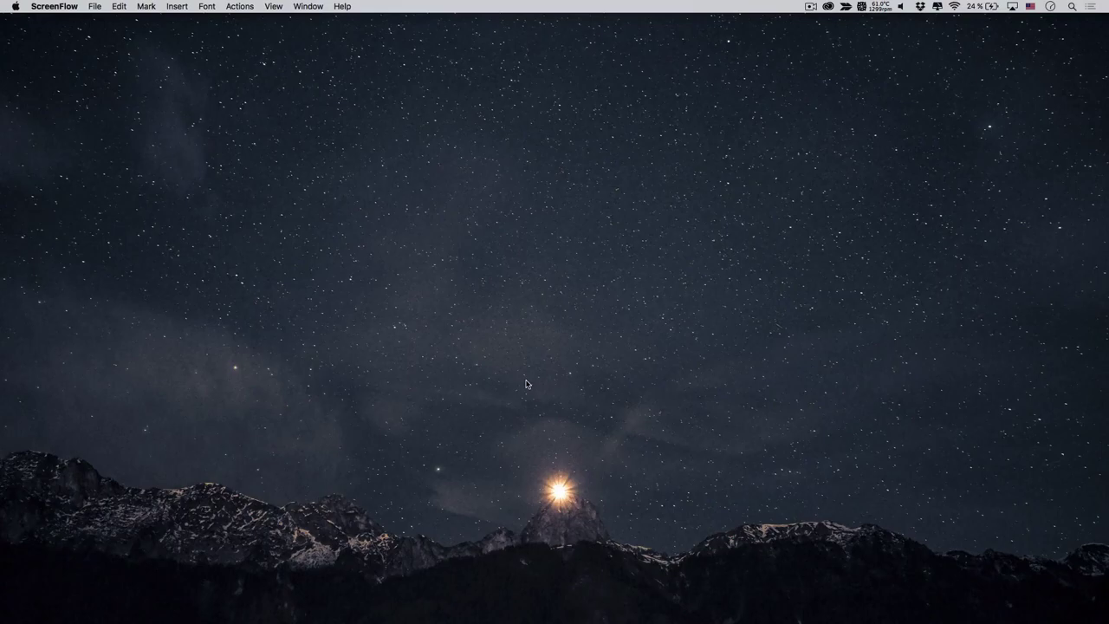
Step: Switch to Safari and activate the Advanced Custom Fields plugin
{"action": "mouse_move", "coordinate": [395, 620]}
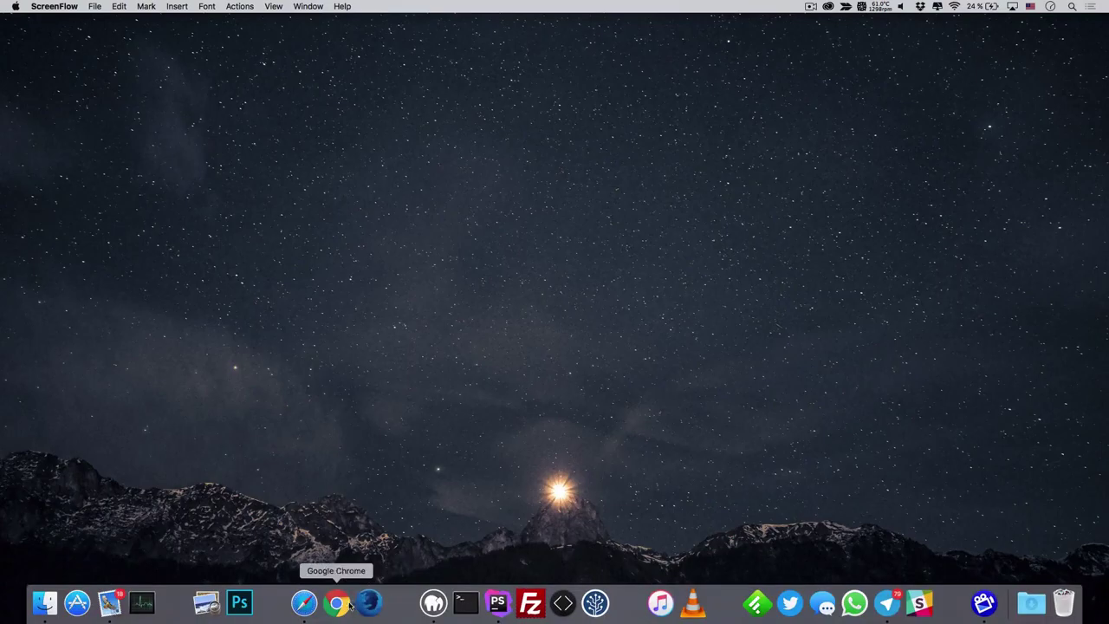
{"action": "left_click", "coordinate": [304, 604]}
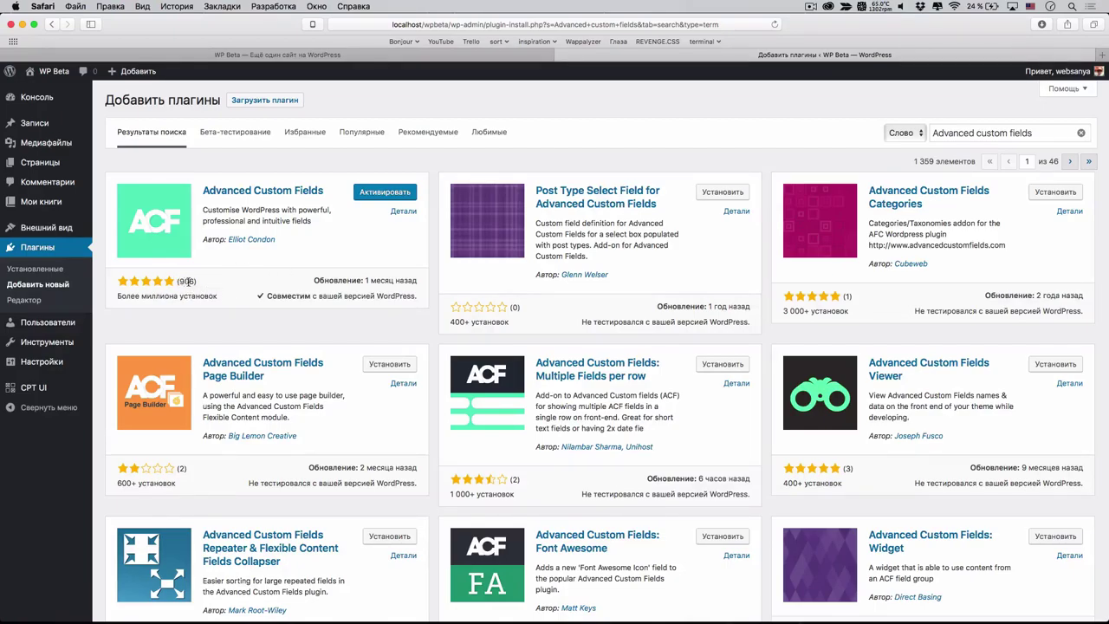
{"action": "left_click", "coordinate": [372, 193]}
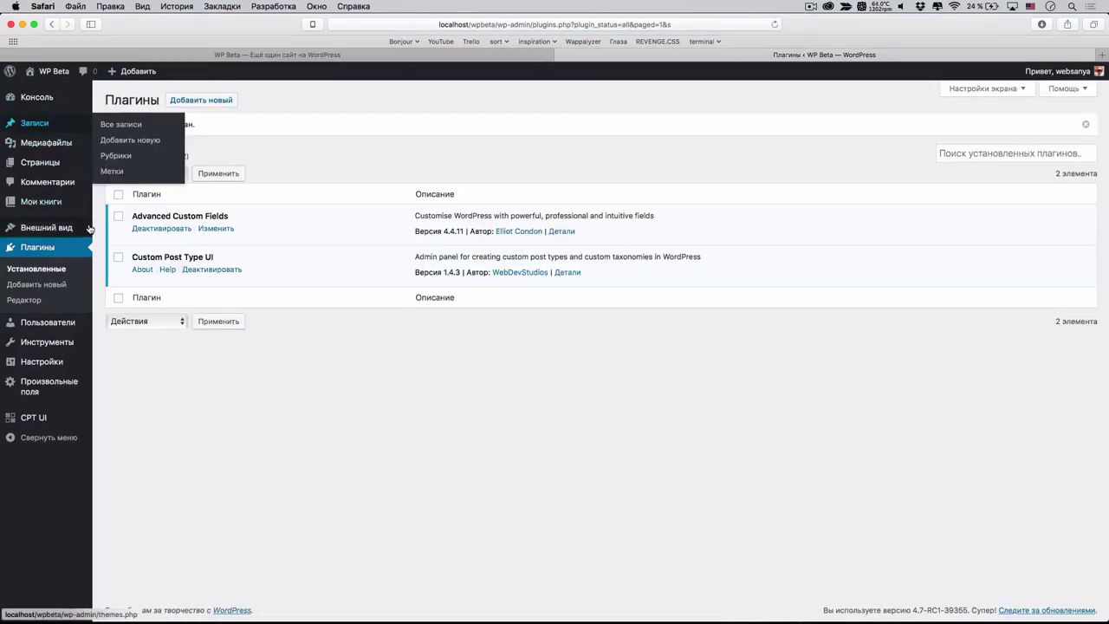
Step: Open the book Книга #01 for editing and inspect its custom fields block and the blocks enabled in its screen settings
{"action": "mouse_move", "coordinate": [76, 203]}
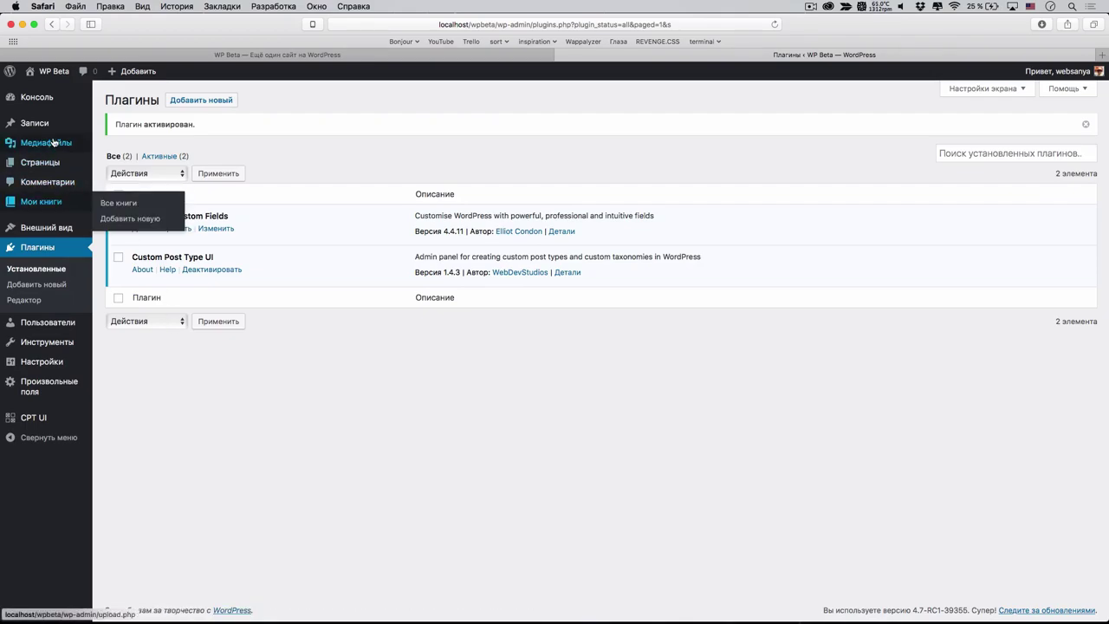
{"action": "left_click", "coordinate": [81, 203]}
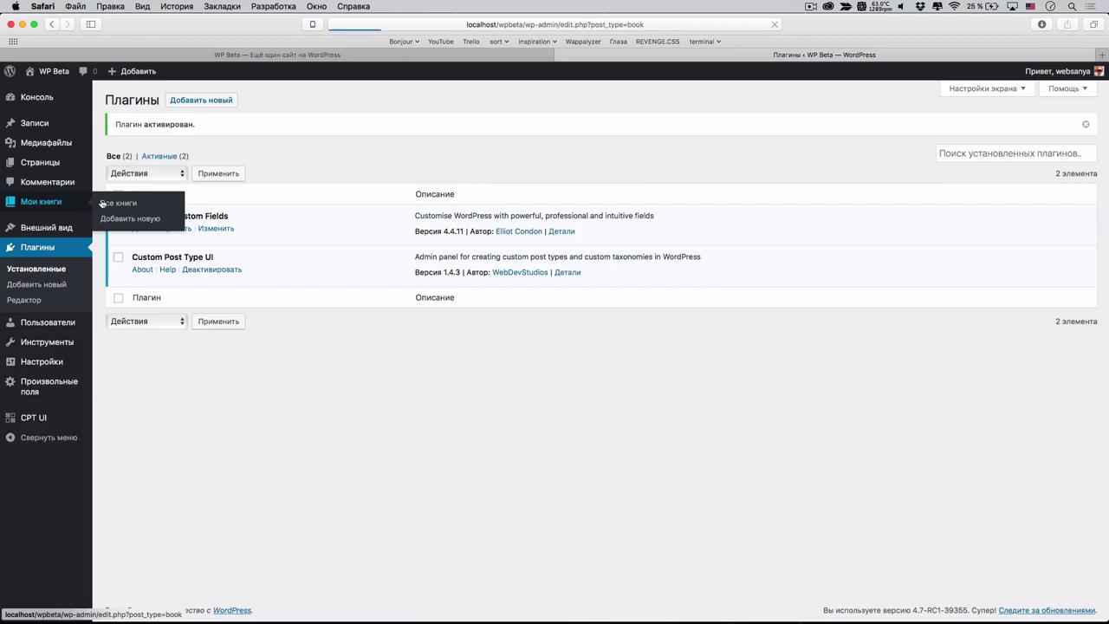
{"action": "left_click", "coordinate": [160, 197]}
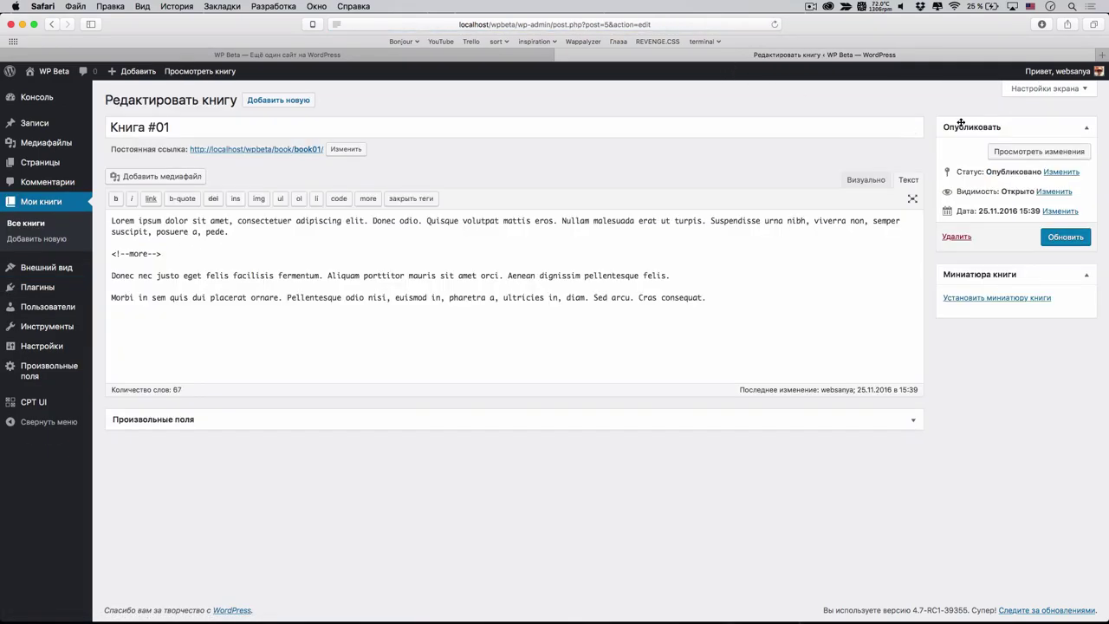
{"action": "left_click", "coordinate": [916, 421]}
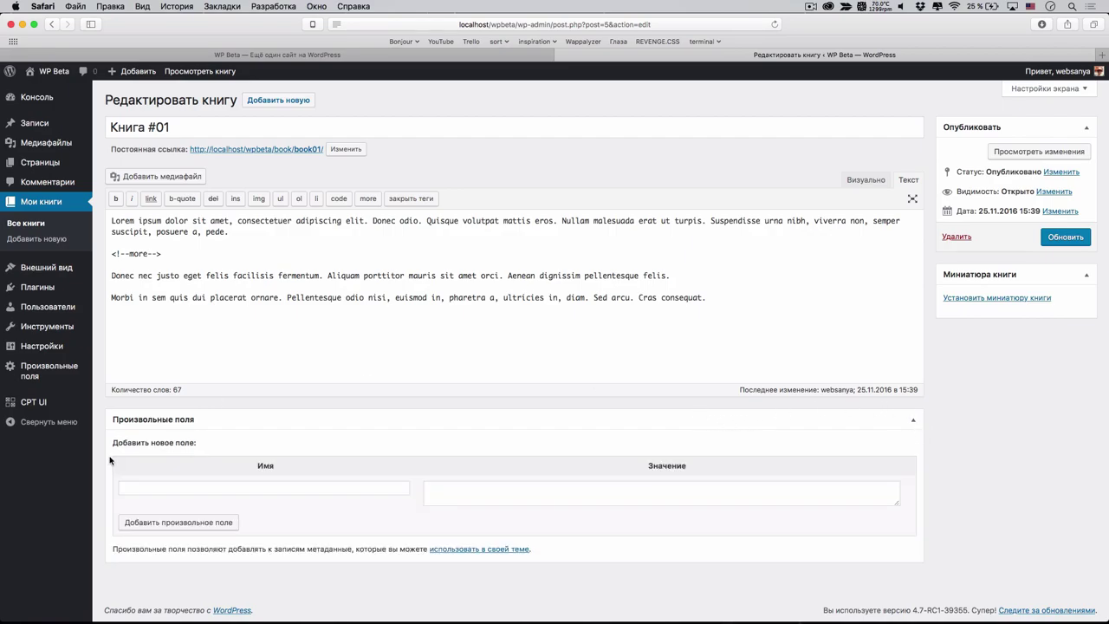
{"action": "left_click", "coordinate": [1046, 89]}
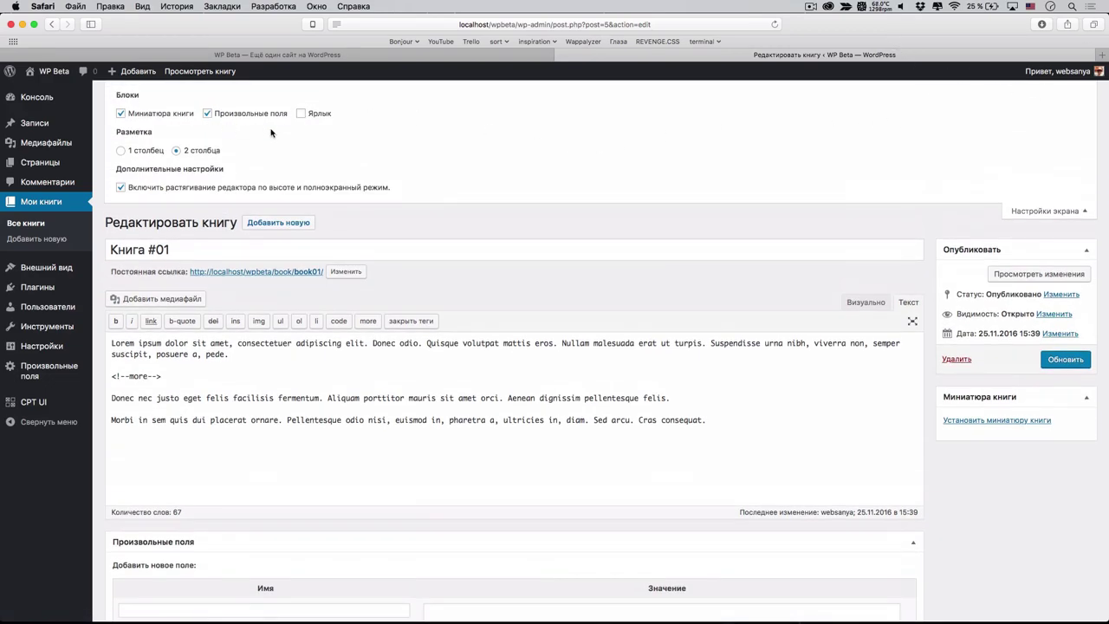
{"action": "left_click", "coordinate": [1044, 211]}
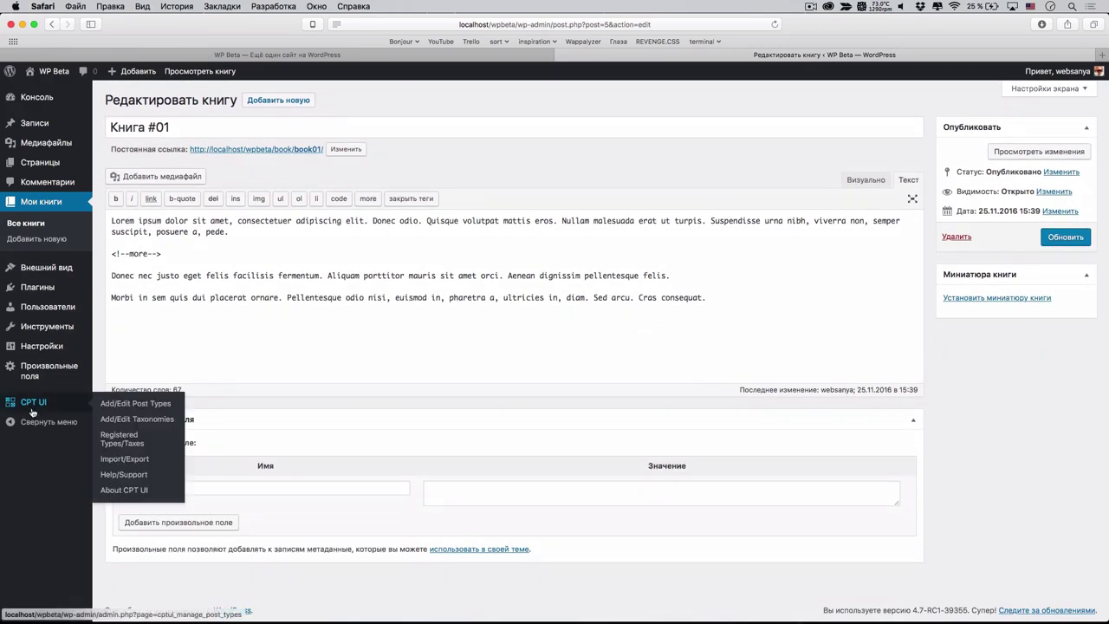
Step: View the CPT UI page for managing post types and return to the list of books
{"action": "left_click", "coordinate": [32, 409]}
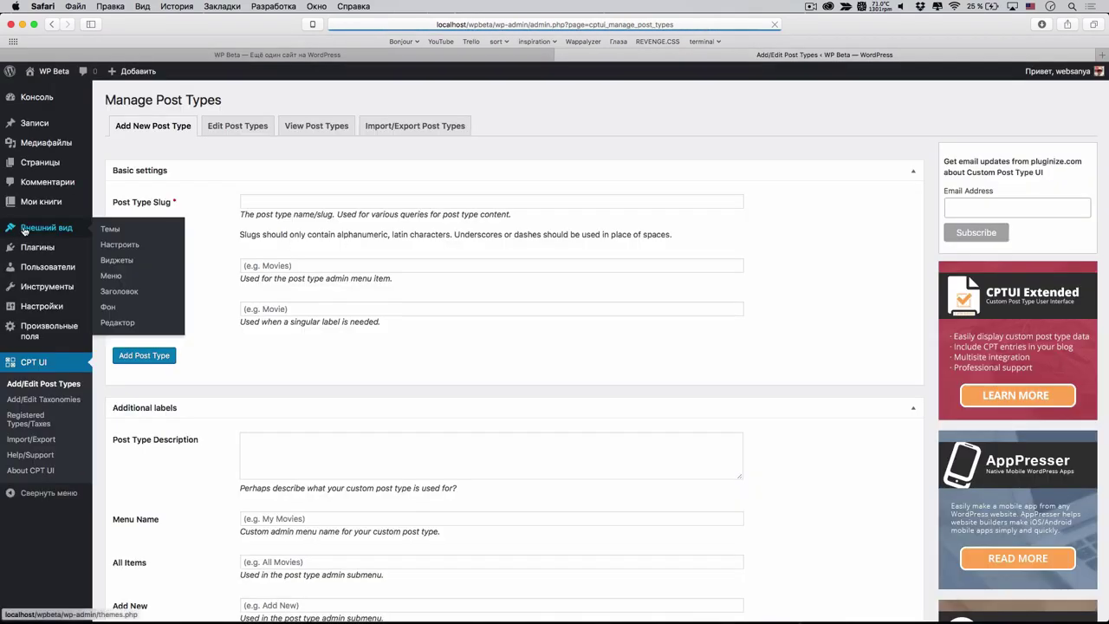
{"action": "mouse_move", "coordinate": [39, 206]}
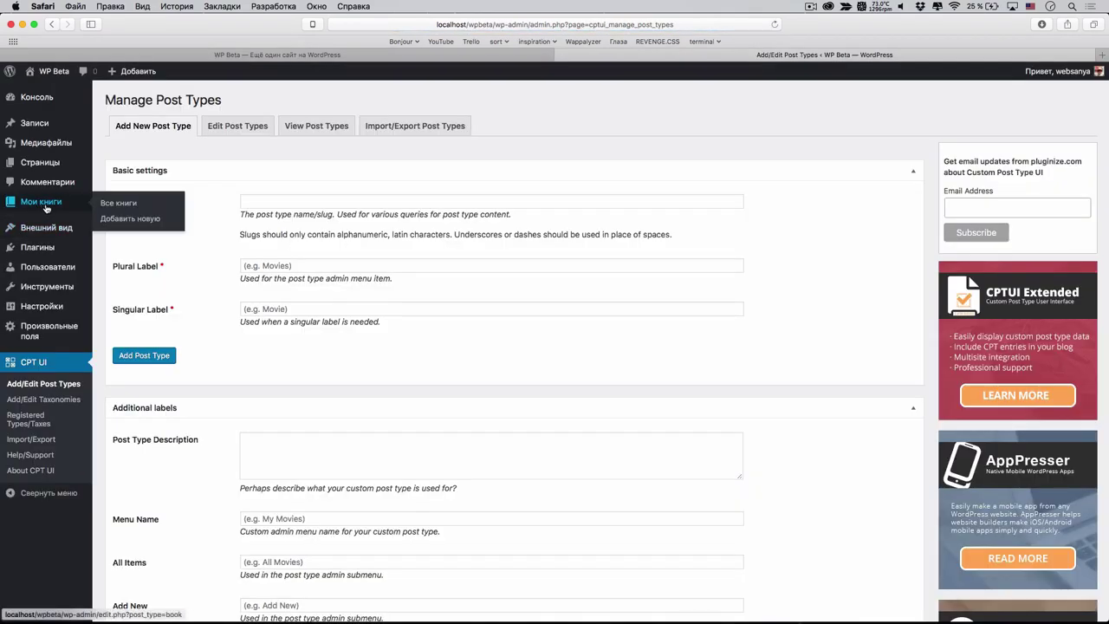
{"action": "left_click", "coordinate": [55, 207]}
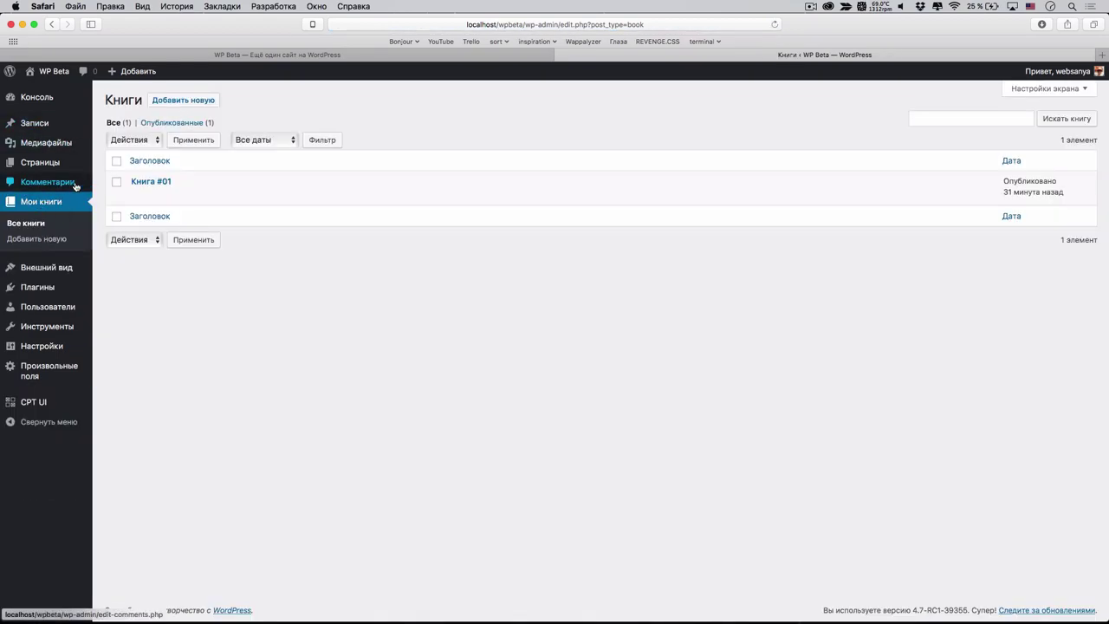
Step: Open the post "Привет, мир!" for editing and enable the custom fields block (Произвольные поля) on its edit screen
{"action": "left_click", "coordinate": [59, 122]}
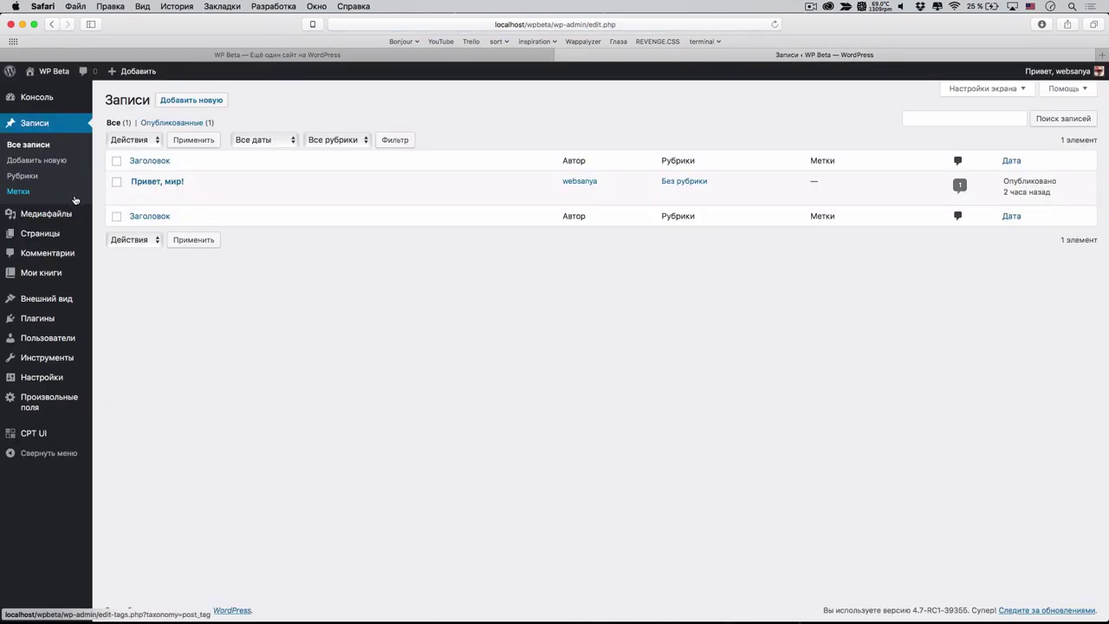
{"action": "left_click", "coordinate": [167, 195]}
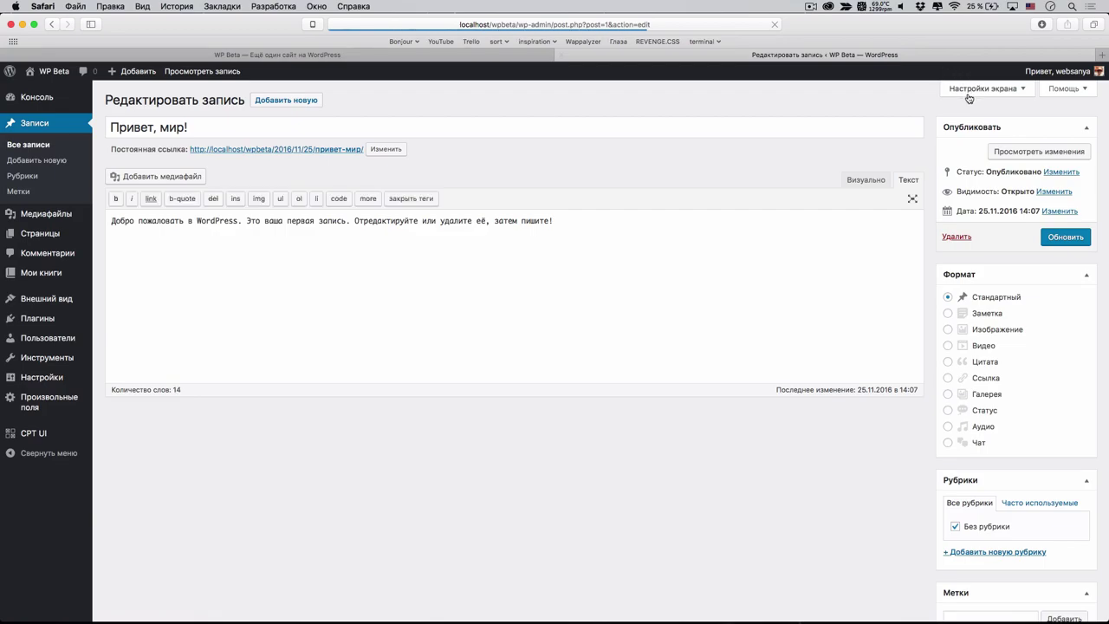
{"action": "left_click", "coordinate": [975, 90]}
{"action": "left_click", "coordinate": [567, 113]}
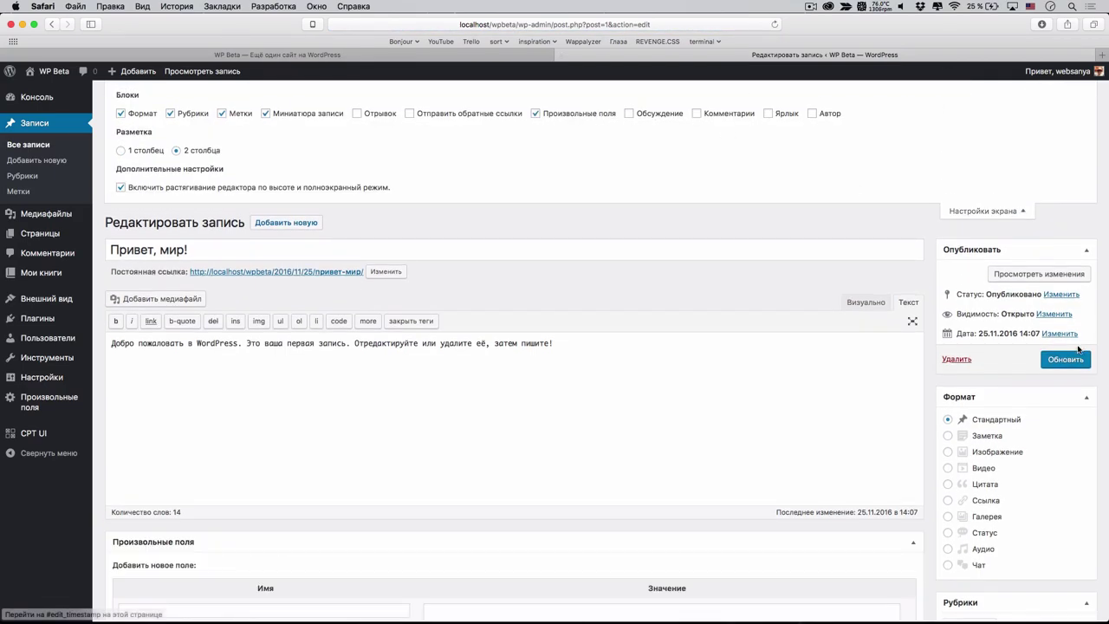
{"action": "scroll", "coordinate": [732, 433], "scroll_direction": "down", "scroll_amount": 5}
{"action": "left_click", "coordinate": [229, 410]}
Step: Reopen Книга #01 for editing and add a custom field named book_author with the value "А.П. Чехов"
{"action": "left_click", "coordinate": [43, 272]}
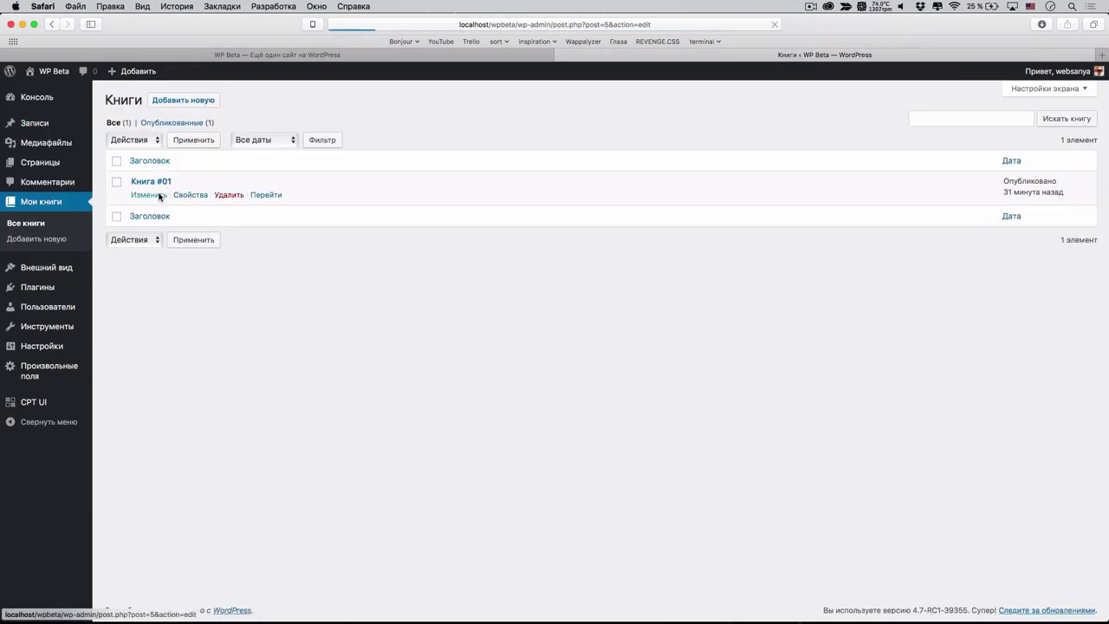
{"action": "left_click", "coordinate": [159, 196]}
{"action": "left_click", "coordinate": [278, 489]}
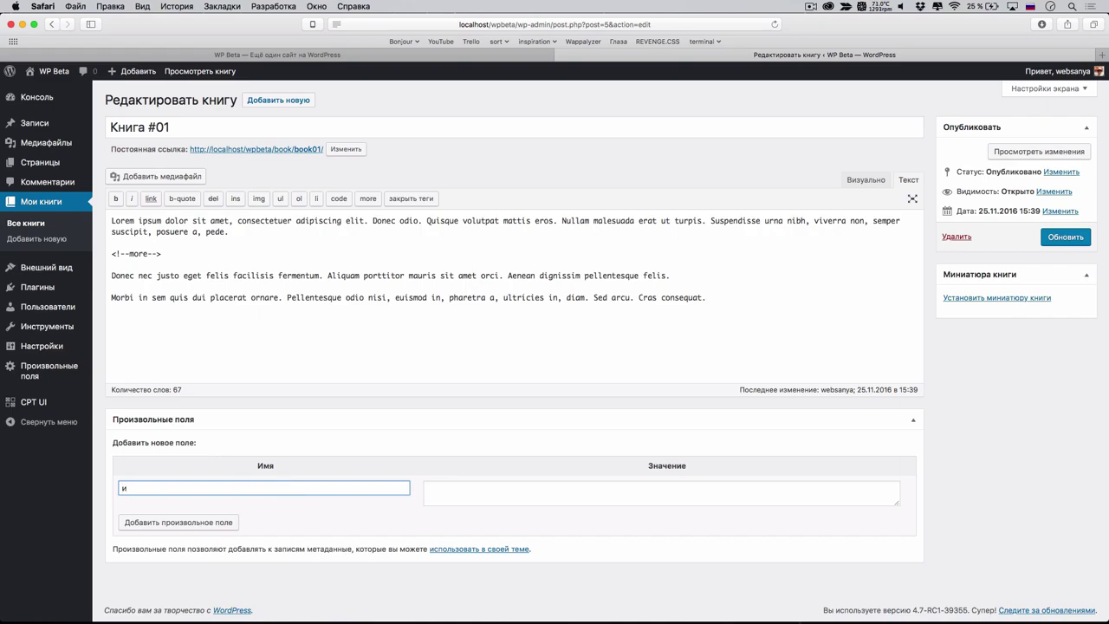
{"action": "type", "text": "ищщл"}
{"action": "key", "text": "super+a"}
{"action": "type", "text": "book"}
{"action": "left_click", "coordinate": [661, 492]}
{"action": "type", "text": "A"}
{"action": "type", "text": ".П. Чехов"}
{"action": "left_click", "coordinate": [229, 524]}
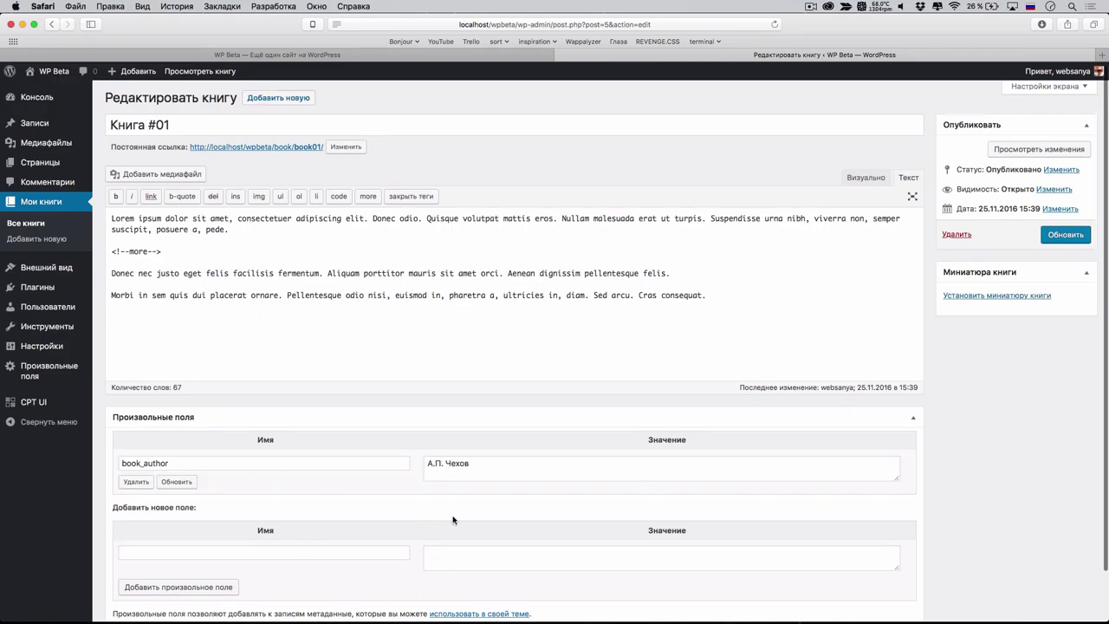
Step: Update the book and view its public page in a new browser tab
{"action": "scroll", "coordinate": [366, 535], "scroll_direction": "down", "scroll_amount": 2}
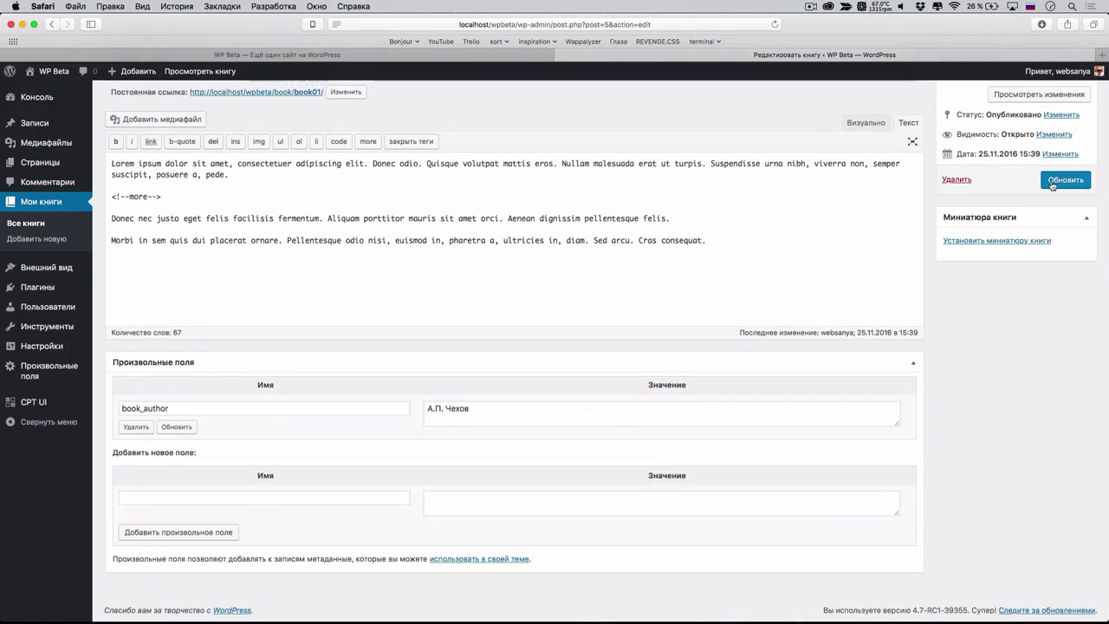
{"action": "scroll", "coordinate": [1057, 200], "scroll_direction": "up", "scroll_amount": 2}
{"action": "left_click", "coordinate": [1065, 237]}
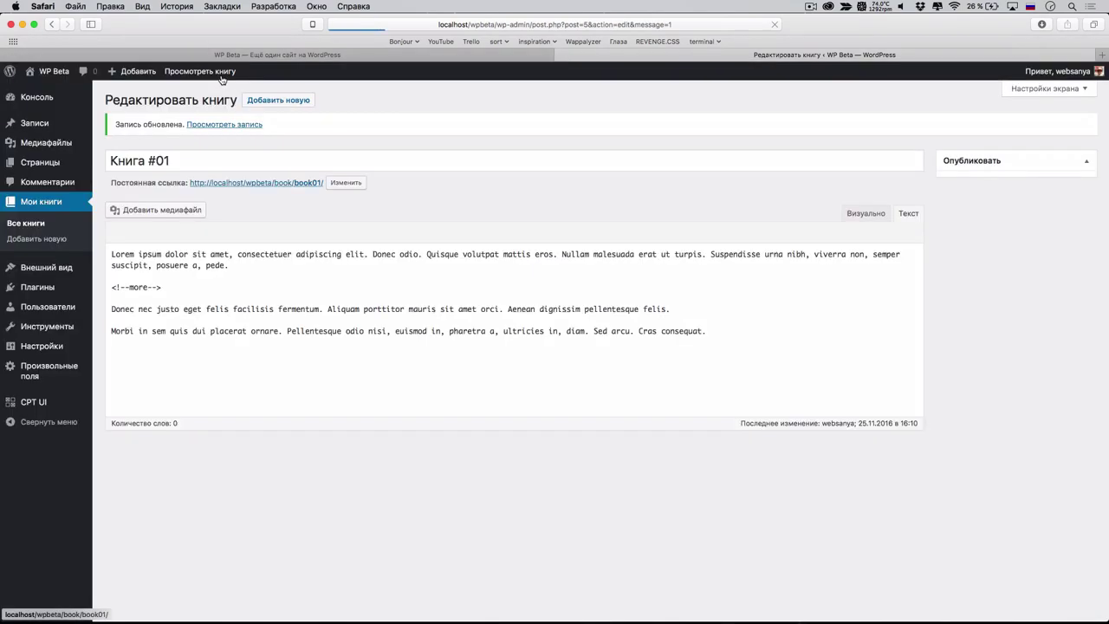
{"action": "left_click", "coordinate": [216, 71], "text": "super"}
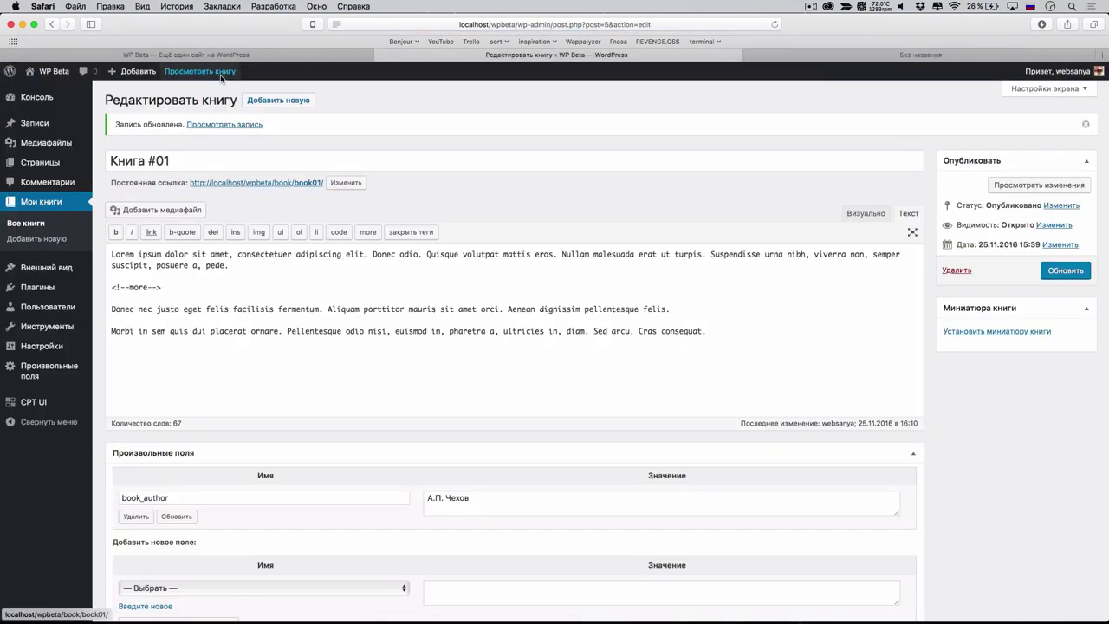
{"action": "left_click", "coordinate": [779, 57]}
{"action": "scroll", "coordinate": [382, 303], "scroll_direction": "down", "scroll_amount": 5}
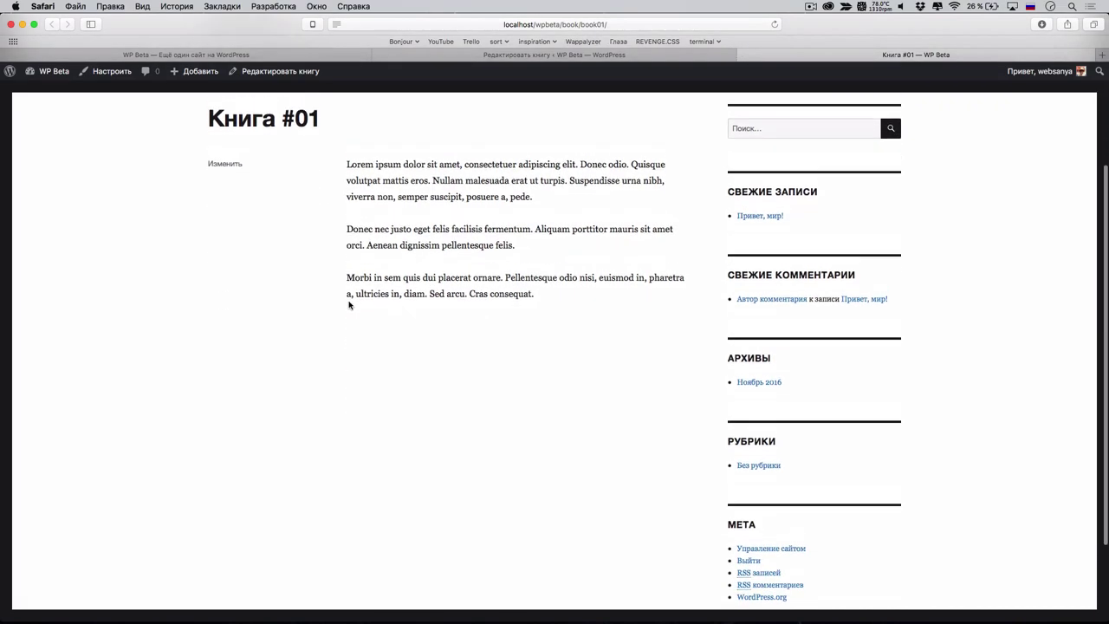
{"action": "scroll", "coordinate": [349, 307], "scroll_direction": "up", "scroll_amount": 4}
Step: Switch to PhpStorm, tiling it in the left half of the screen beside Safari in the right half, and narrow the project tree
{"action": "key", "text": "F11"}
{"action": "key", "text": "alt+super+Right"}
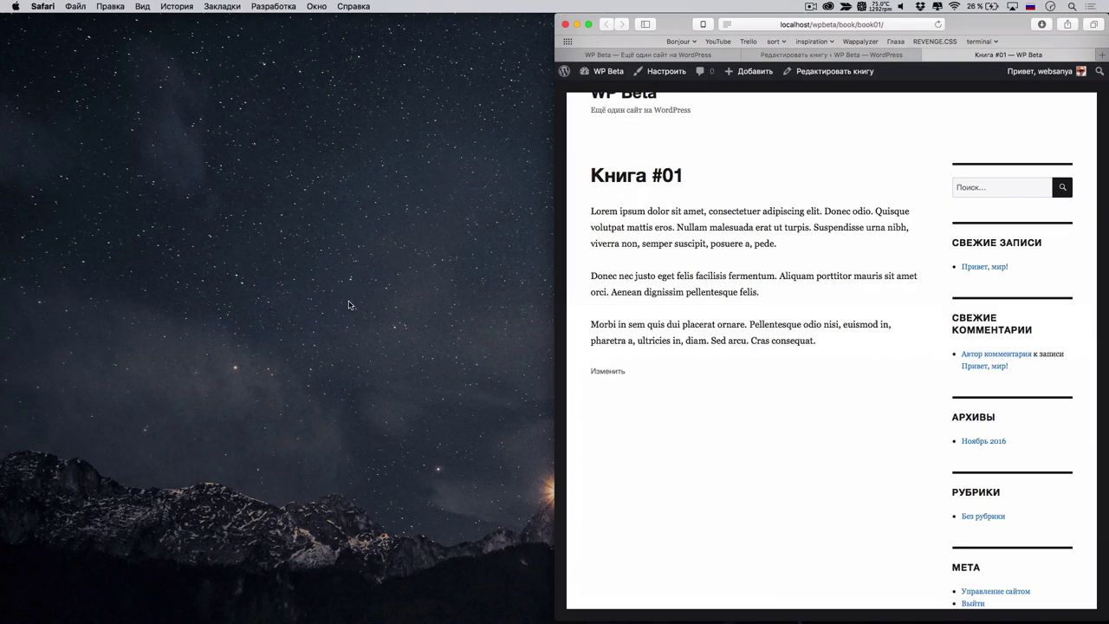
{"action": "key", "text": "super+Tab"}
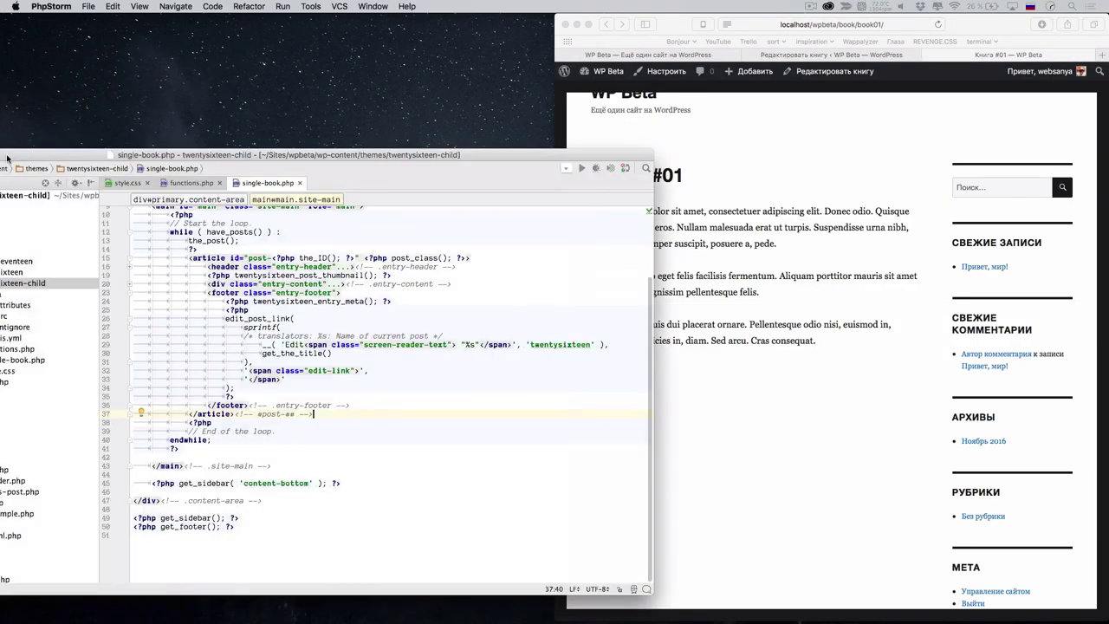
{"action": "key", "text": "alt+super+Left"}
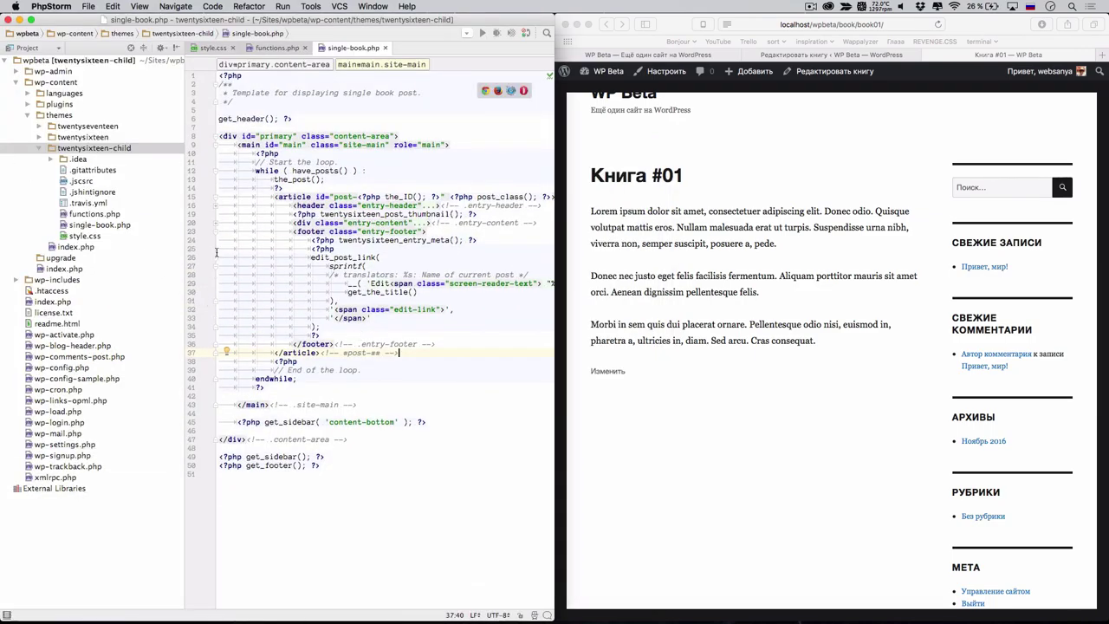
{"action": "left_click_drag", "start_coordinate": [174, 201], "coordinate": [136, 202]}
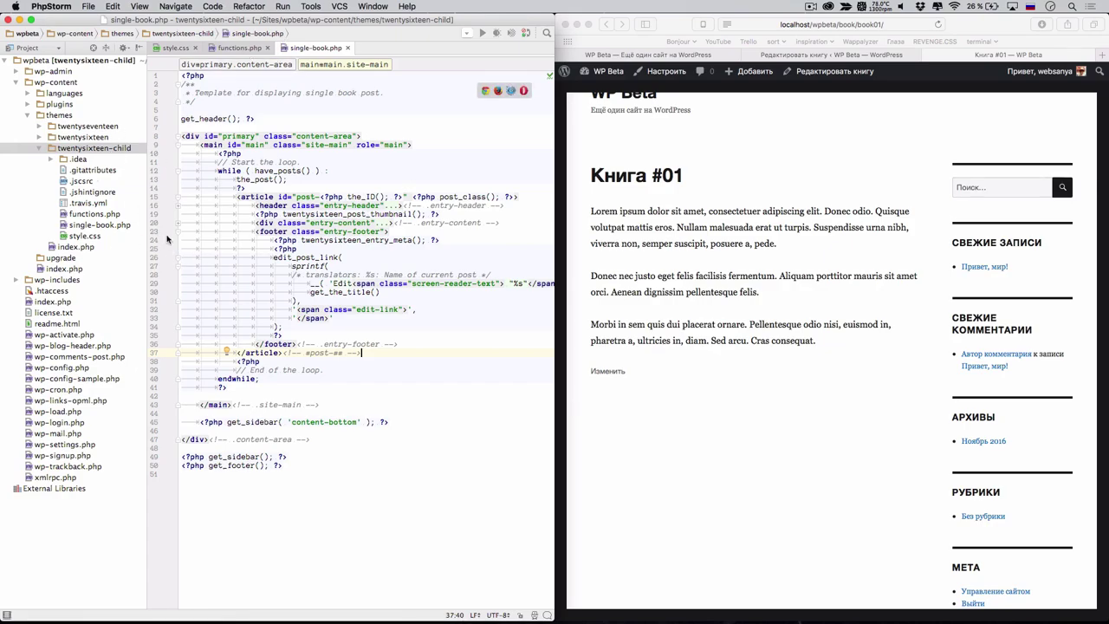
Step: Reload the Книга #01 page in Safari and examine its layout at different zoom levels
{"action": "scroll", "coordinate": [710, 156], "scroll_direction": "up", "scroll_amount": 2}
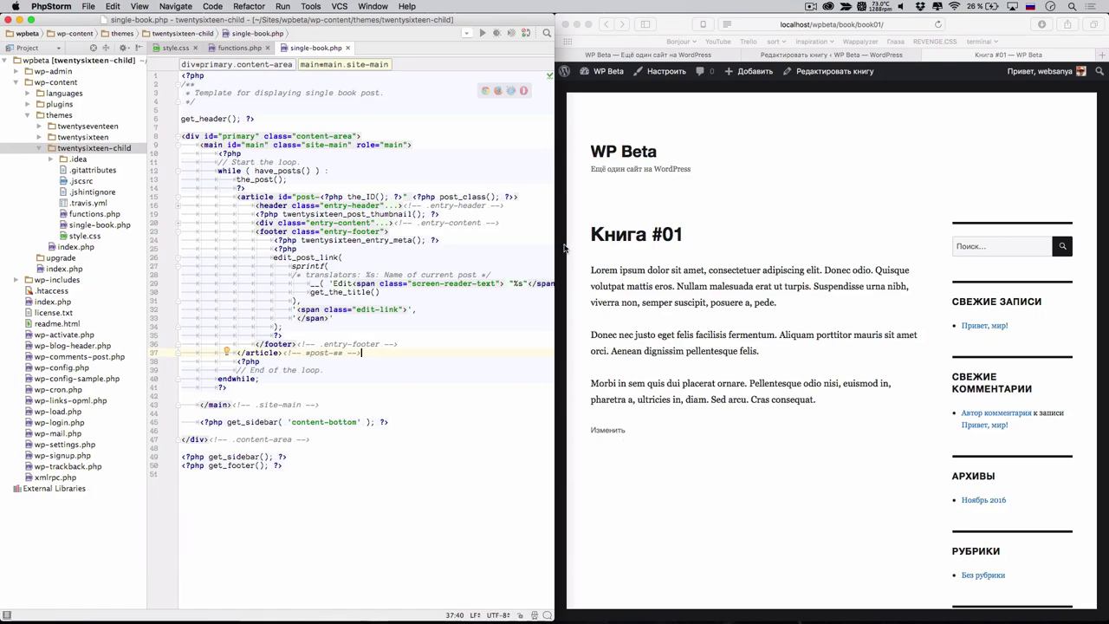
{"action": "left_click", "coordinate": [718, 209]}
{"action": "key", "text": "super+r"}
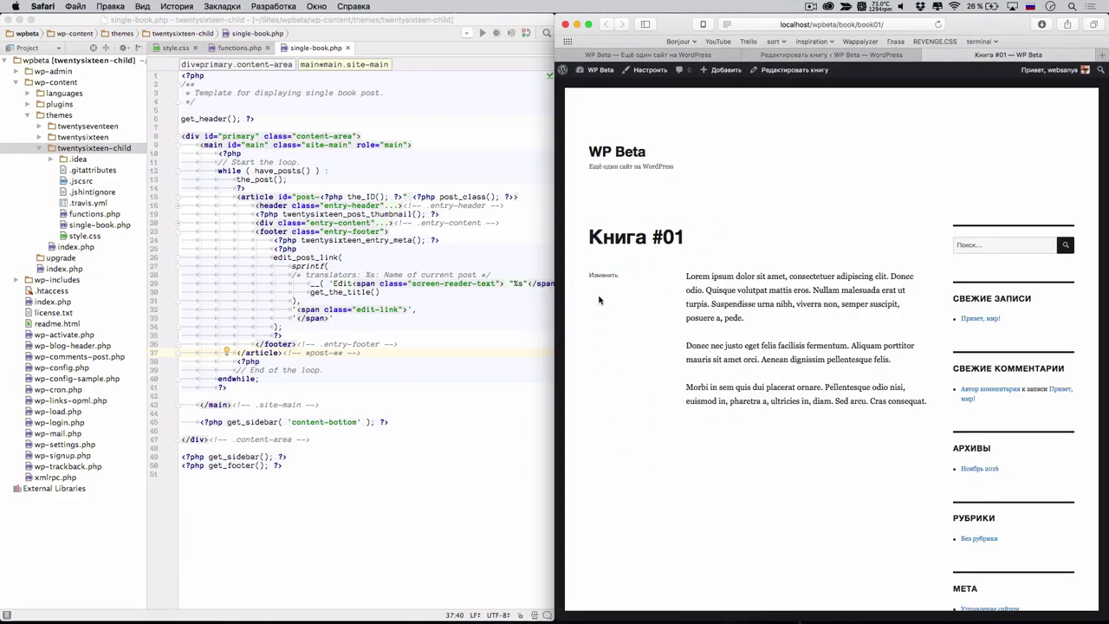
{"action": "key", "text": "super+equal"}
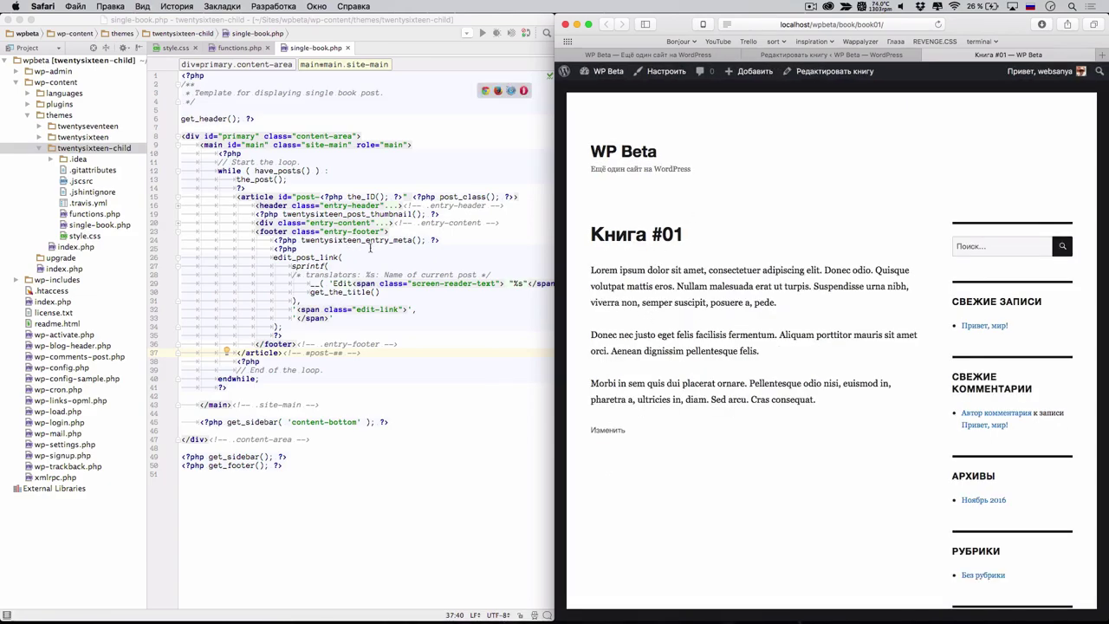
Step: In PhpStorm, add a get_post_meta() call on a new line after the edit_post_link() call in the entry footer
{"action": "left_click", "coordinate": [323, 335]}
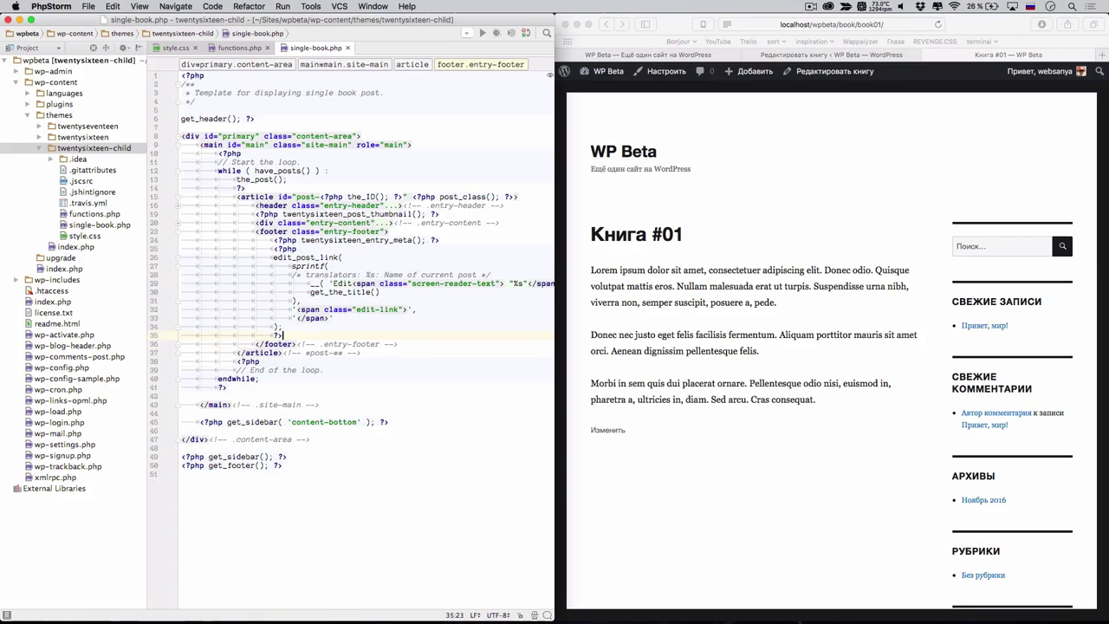
{"action": "key", "text": "super+alt+Return"}
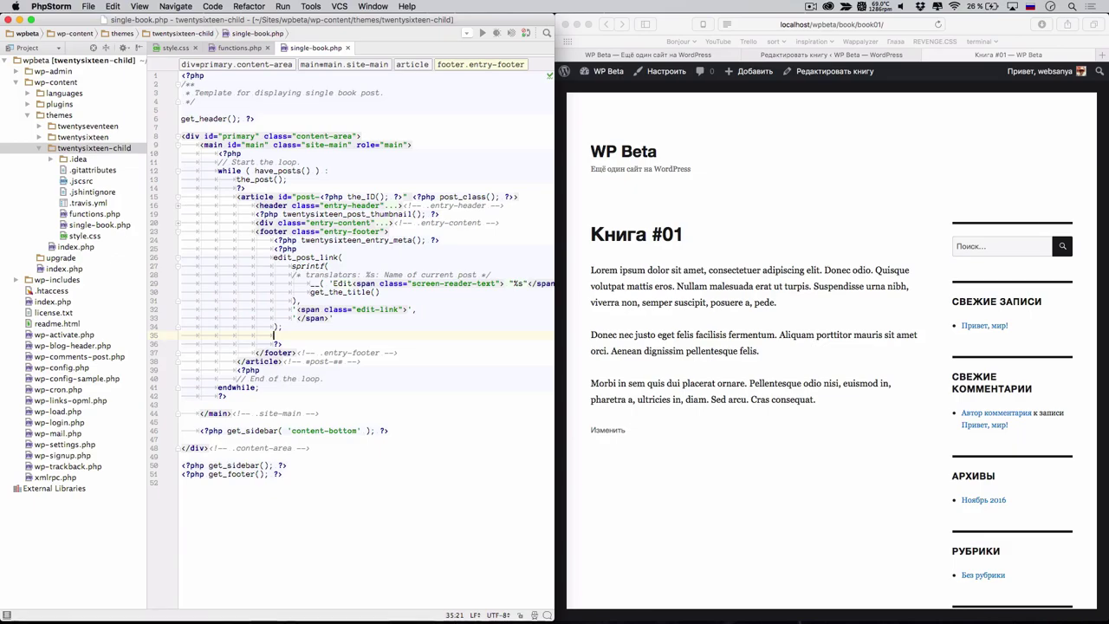
{"action": "key", "text": "Return"}
{"action": "type", "text": "//"}
{"action": "key", "text": "BackSpace"}
{"action": "key", "text": "BackSpace"}
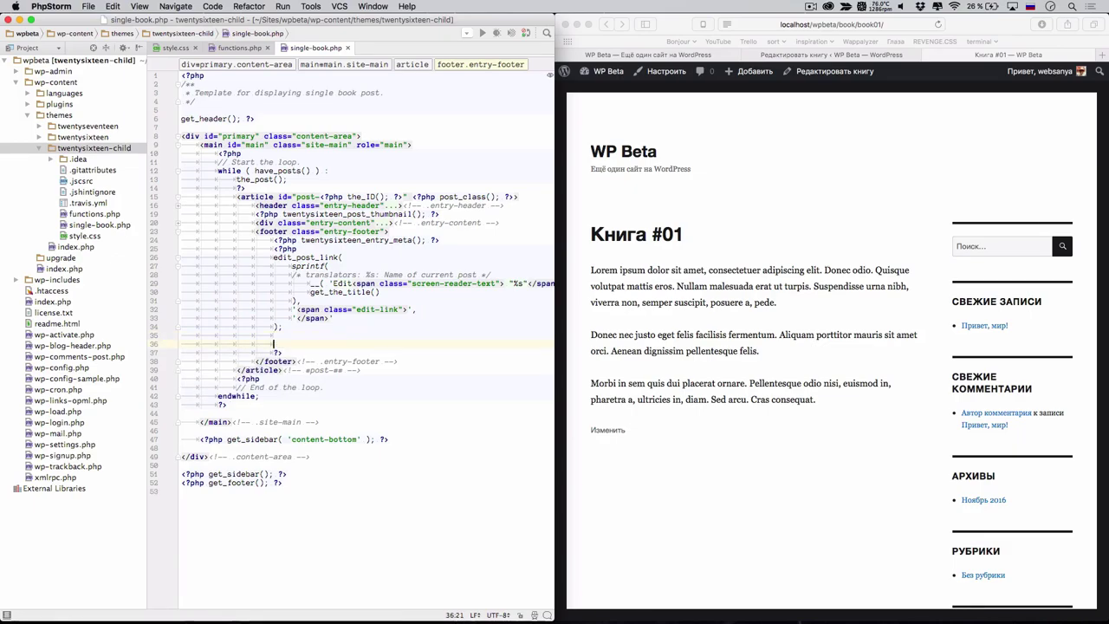
{"action": "type", "text": "ge"}
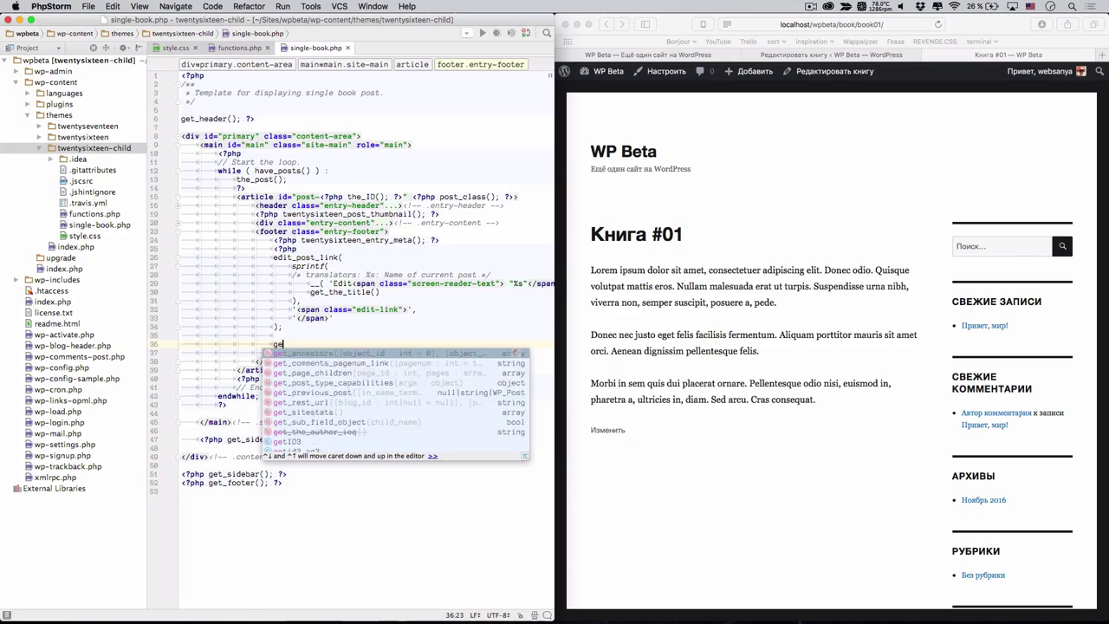
{"action": "type", "text": "t_post_"}
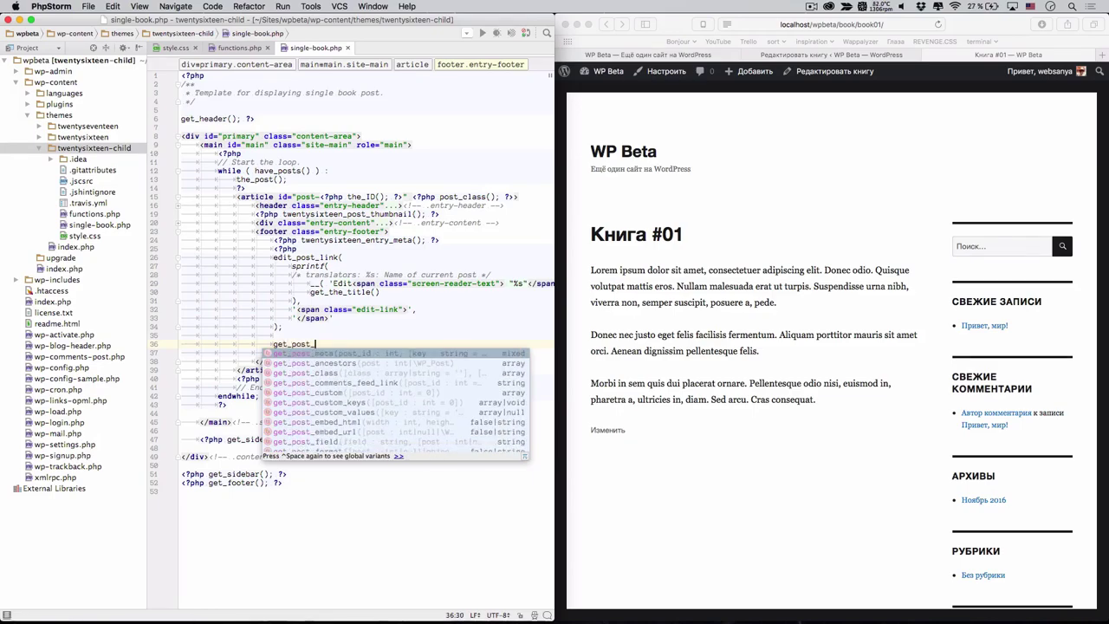
{"action": "type", "text": "meta"}
{"action": "key", "text": "Return"}
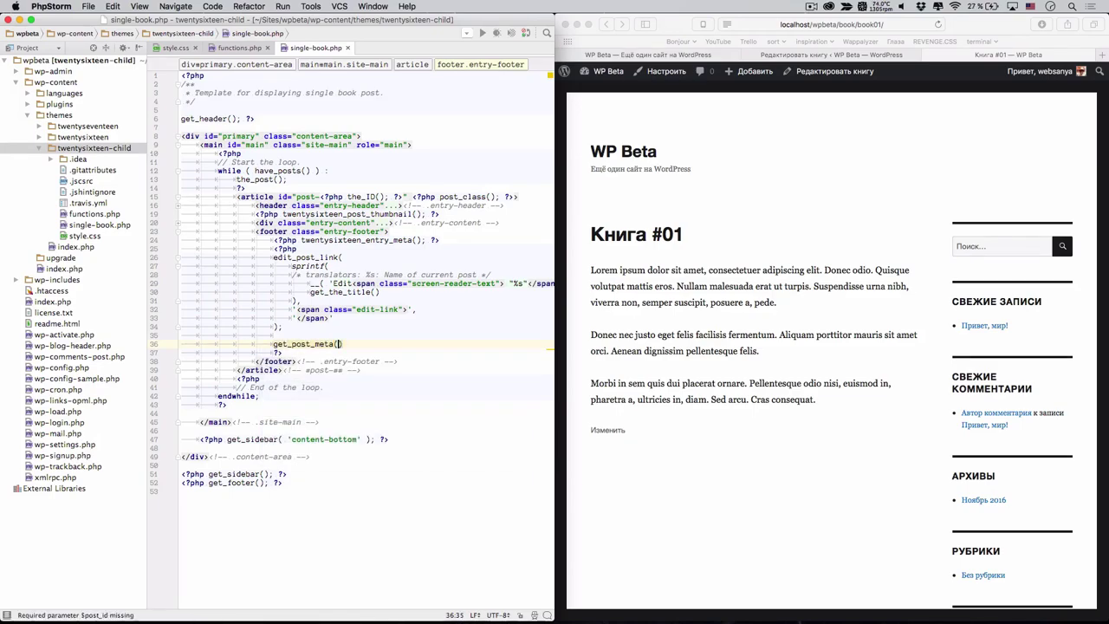
Step: Pass get_the_ID() and 'book_author' as the arguments of get_post_meta()
{"action": "type", "text": "get_the_"}
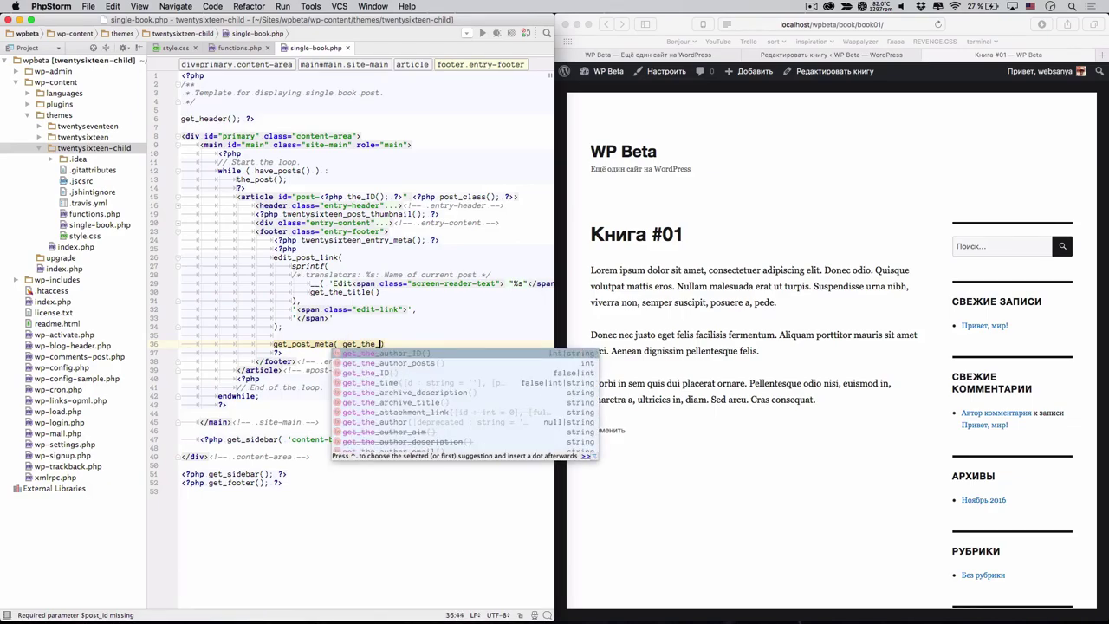
{"action": "type", "text": "ID"}
{"action": "key", "text": "Return"}
{"action": "type", "text": ", ''"}
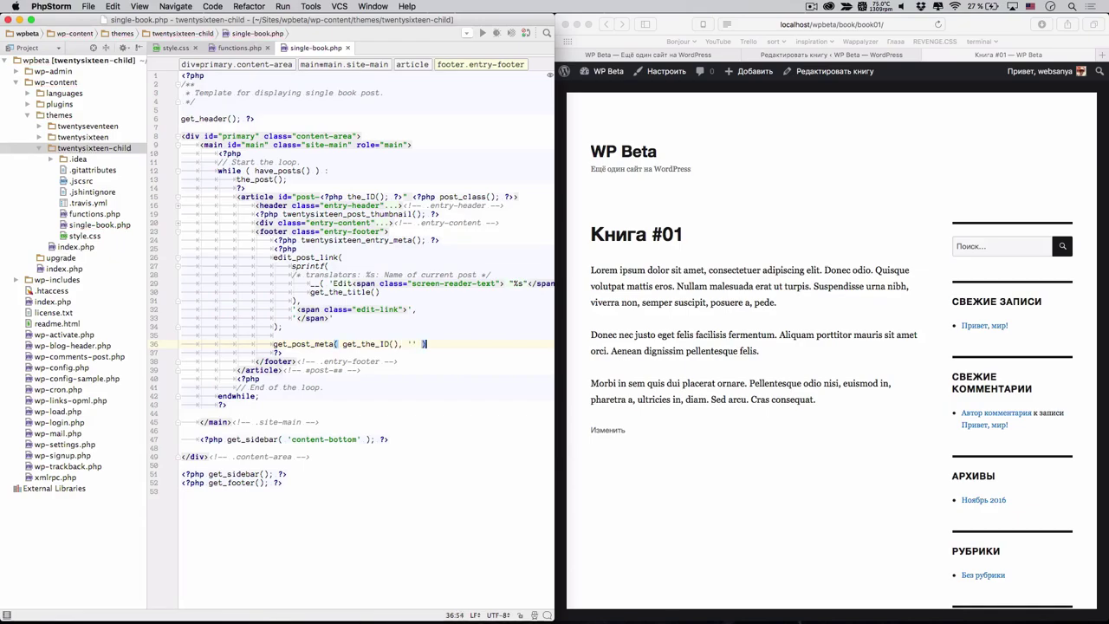
{"action": "key", "text": "Left"}
{"action": "type", "text": "book_author"}
Step: Complete the get_post_meta() line as an echo statement ending with a semicolon, and reload the book page in Safari
{"action": "left_click", "coordinate": [486, 345]}
{"action": "type", "text": ";"}
{"action": "key", "text": "super+Left"}
{"action": "type", "text": "echo"}
{"action": "left_click", "coordinate": [866, 421]}
{"action": "key", "text": "super+r"}
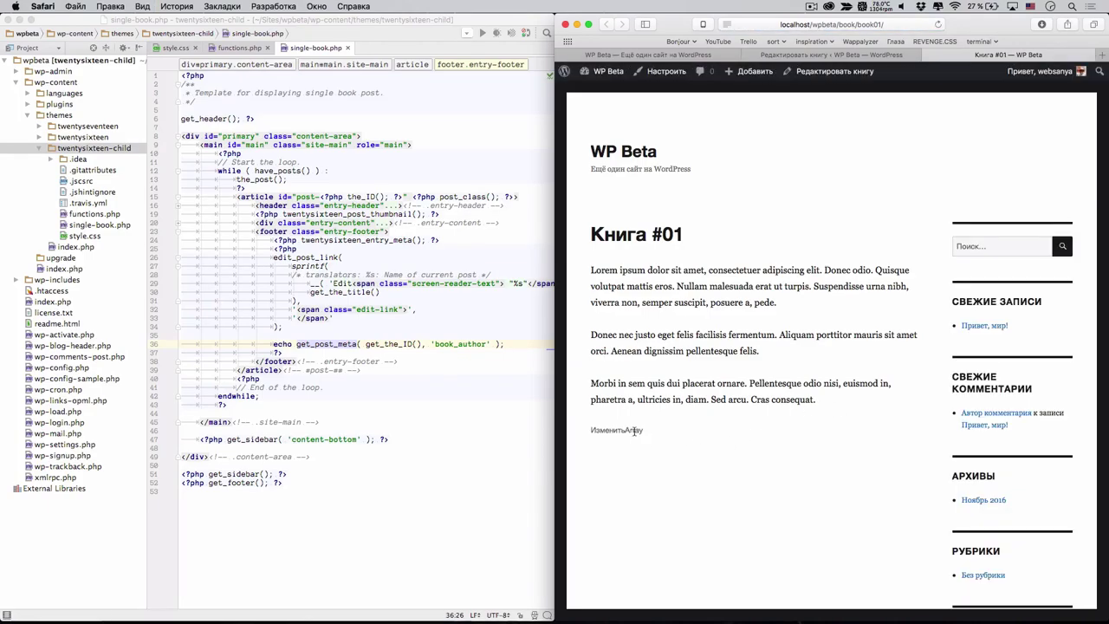
Step: In PhpStorm, replace echo with a var_dump() wrapped around the get_post_meta() call
{"action": "left_click", "coordinate": [297, 344]}
{"action": "key", "text": "BackSpace"}
{"action": "key", "text": "BackSpace"}
{"action": "key", "text": "BackSpace"}
{"action": "key", "text": "BackSpace"}
{"action": "key", "text": "BackSpace"}
{"action": "type", "text": "var_"}
{"action": "type", "text": "dump("}
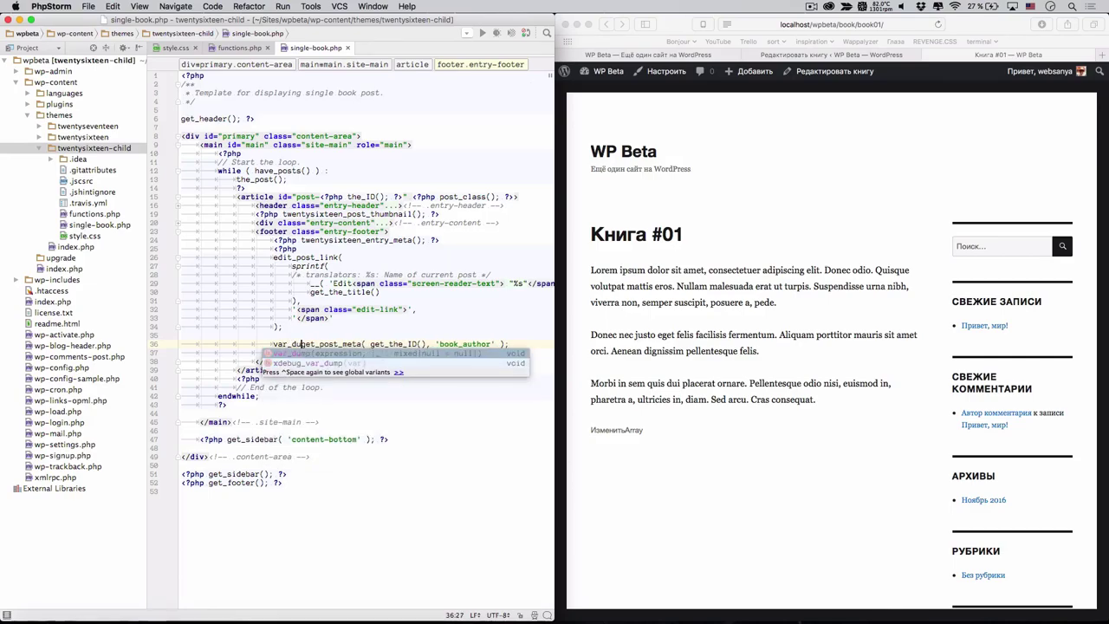
{"action": "type", "text": ")"}
Step: Reload the book page in Safari and examine the dumped value below the post text
{"action": "left_click", "coordinate": [891, 455]}
{"action": "key", "text": "super+r"}
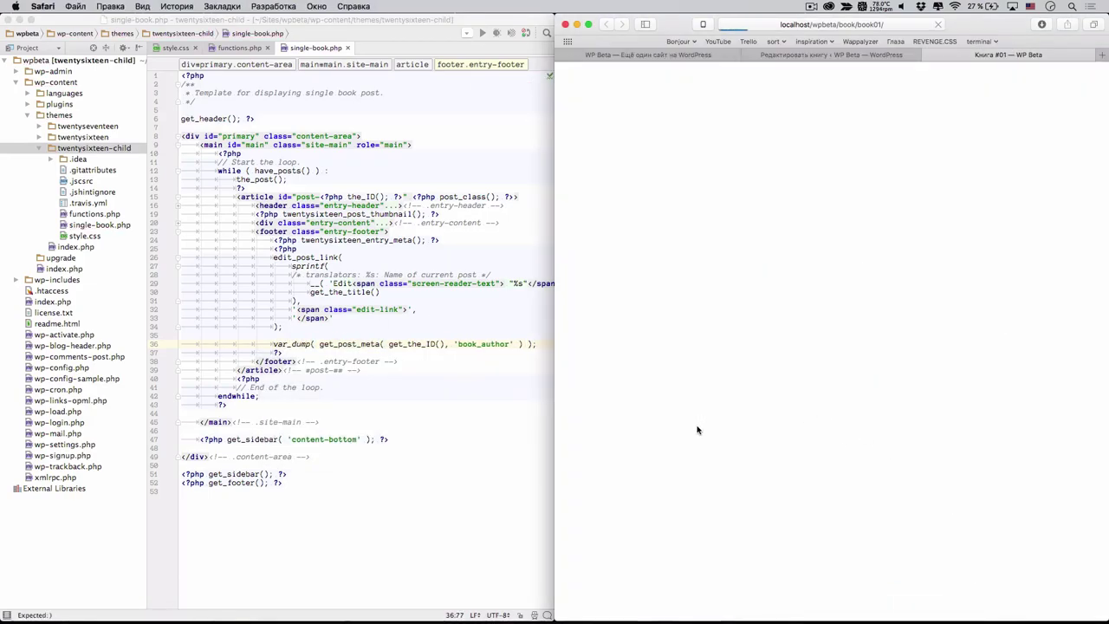
{"action": "scroll", "coordinate": [697, 431], "scroll_direction": "down", "scroll_amount": 1}
{"action": "scroll", "coordinate": [697, 430], "scroll_direction": "down", "scroll_amount": 2}
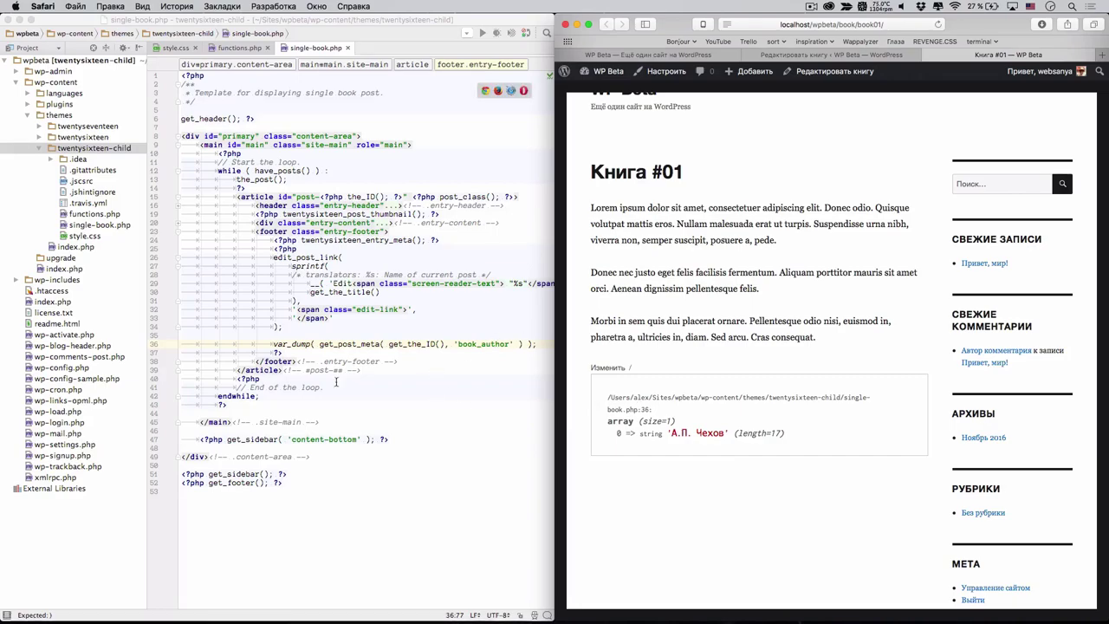
Step: Try adding true after the get_post_meta() call inside var_dump(), and reload the book page
{"action": "left_click", "coordinate": [319, 342]}
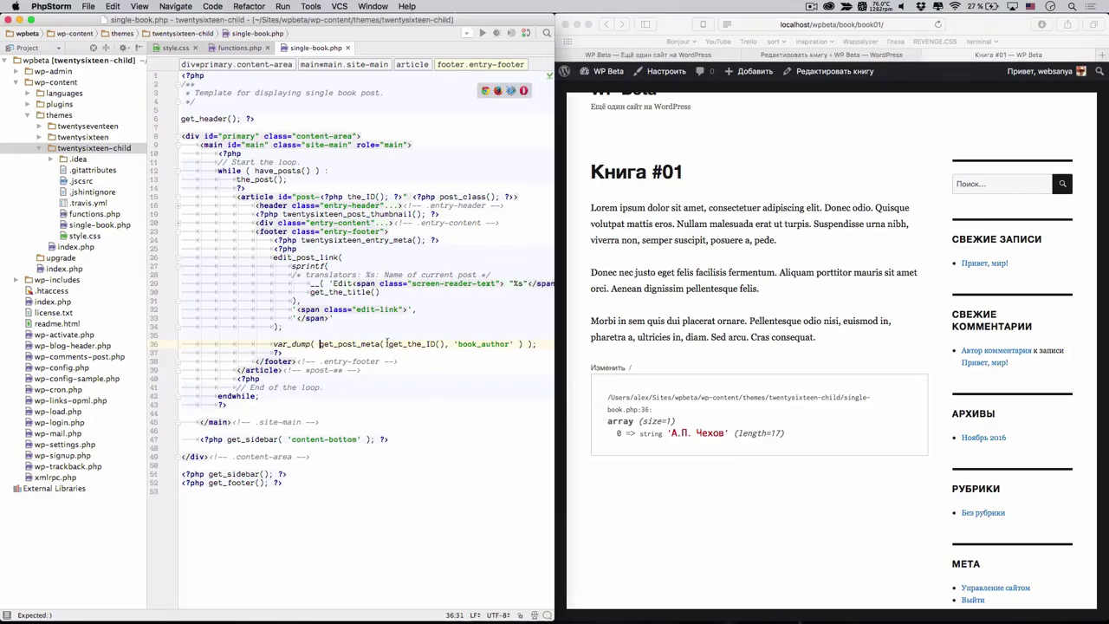
{"action": "left_click", "coordinate": [518, 344]}
{"action": "type", "text": ", true"}
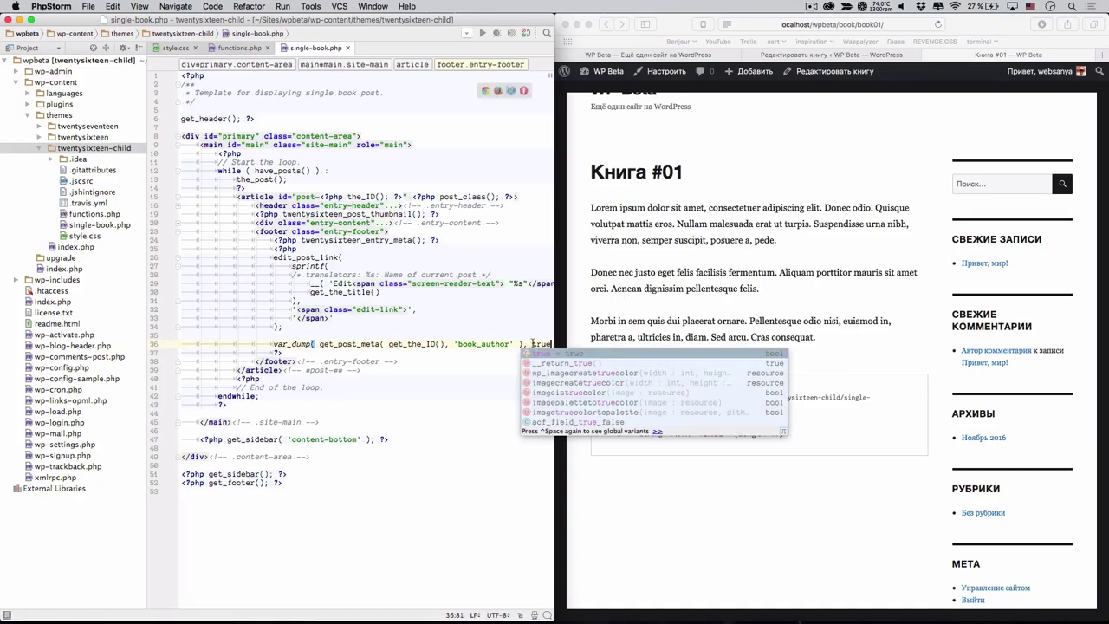
{"action": "key", "text": "Escape"}
{"action": "left_click", "coordinate": [625, 340]}
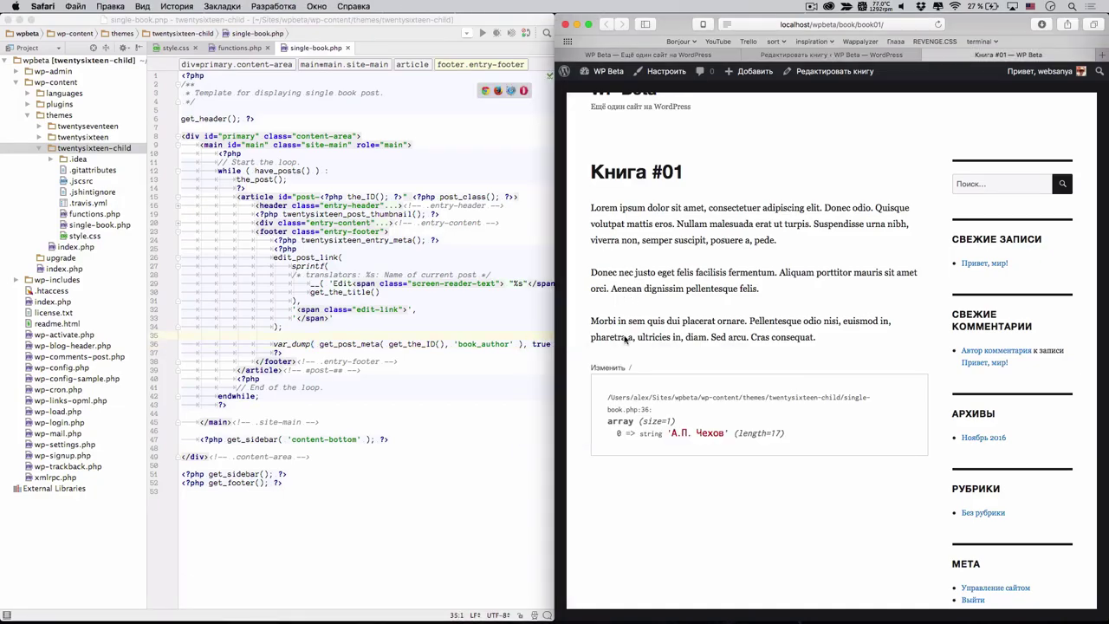
{"action": "scroll", "coordinate": [526, 345], "scroll_direction": "right", "scroll_amount": 1}
{"action": "key", "text": "super+r"}
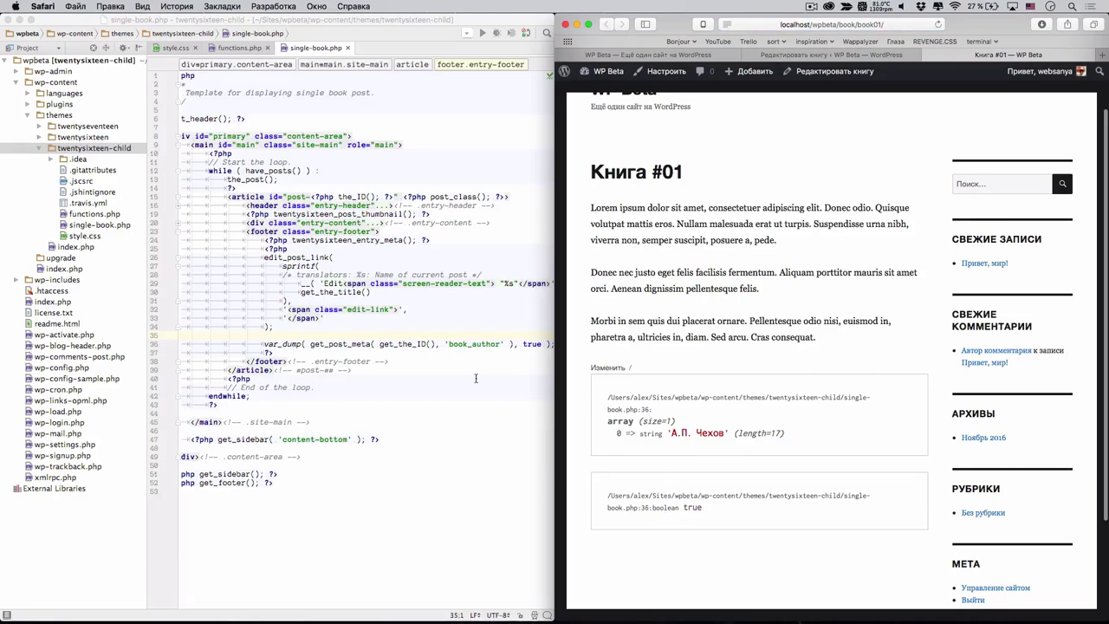
Step: Make true the third argument of get_post_meta() instead of a var_dump() argument, and reload the book page
{"action": "double_click", "coordinate": [532, 344]}
{"action": "key", "text": "BackSpace"}
{"action": "key", "text": "BackSpace"}
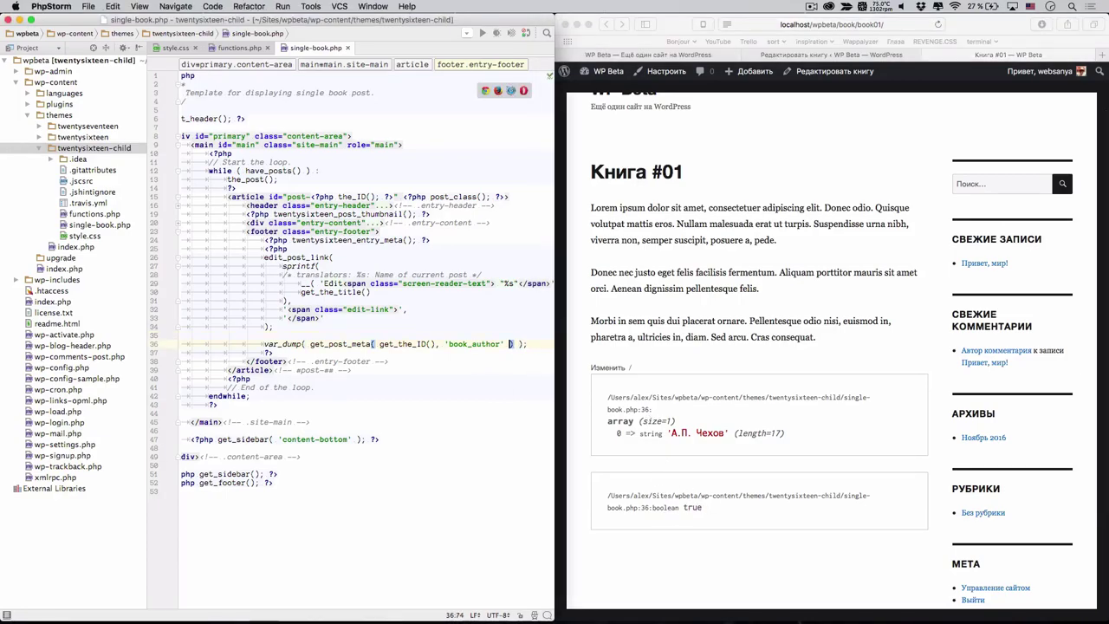
{"action": "type", "text": "true"}
{"action": "key", "text": "alt+super+l"}
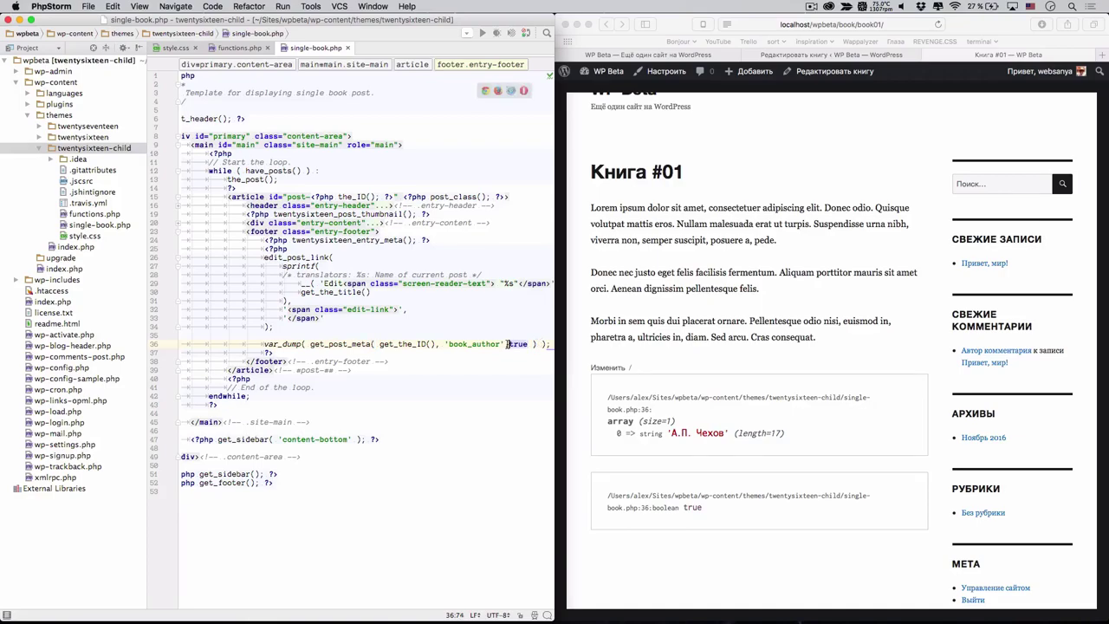
{"action": "left_click", "coordinate": [638, 368]}
{"action": "key", "text": "super+r"}
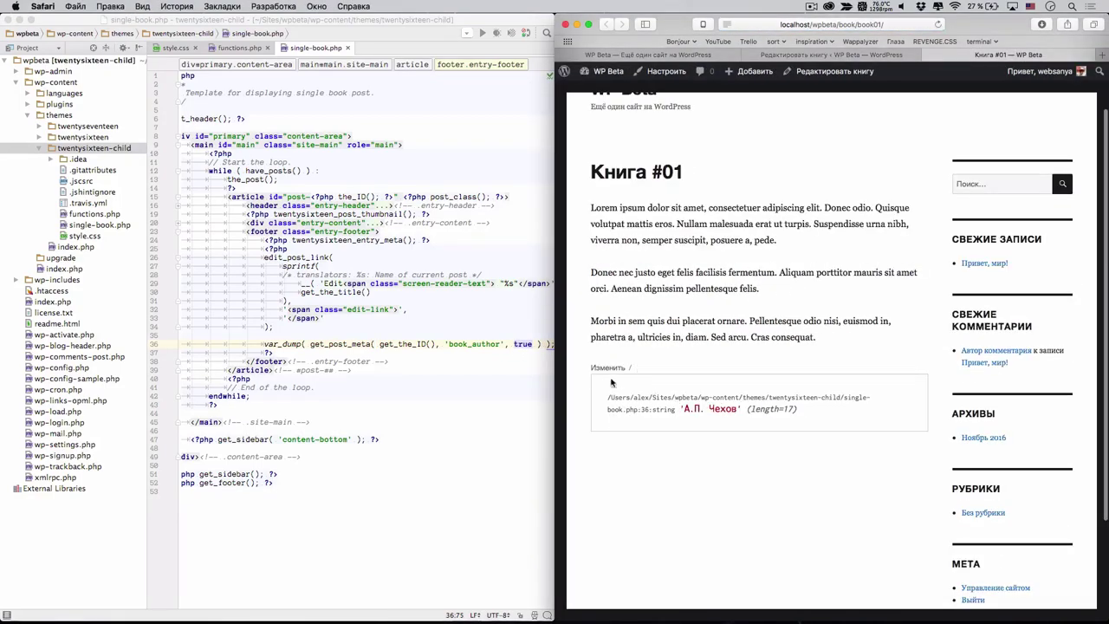
Step: Replace the var_dump() wrapper with echo, keeping get_post_meta( get_the_ID(), 'book_author', true ), and reload the book page
{"action": "left_click_drag", "start_coordinate": [306, 344], "coordinate": [285, 344]}
{"action": "type", "text": "echo"}
{"action": "left_click", "coordinate": [531, 347]}
{"action": "key", "text": "BackSpace"}
{"action": "key", "text": "BackSpace"}
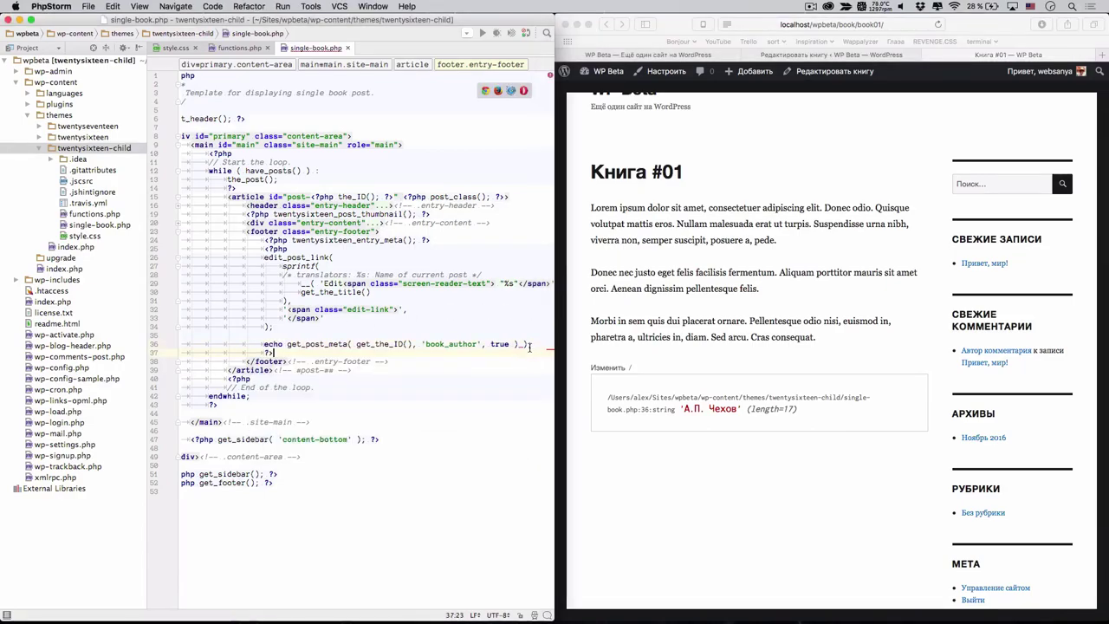
{"action": "type", "text": ";"}
{"action": "left_click", "coordinate": [660, 361]}
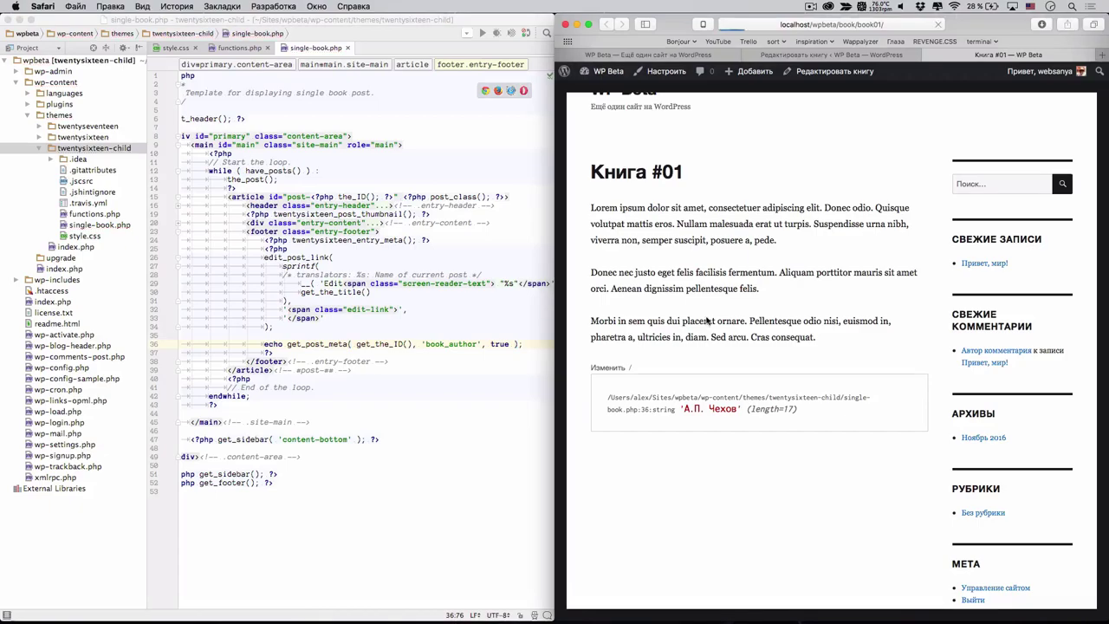
{"action": "key", "text": "super+r"}
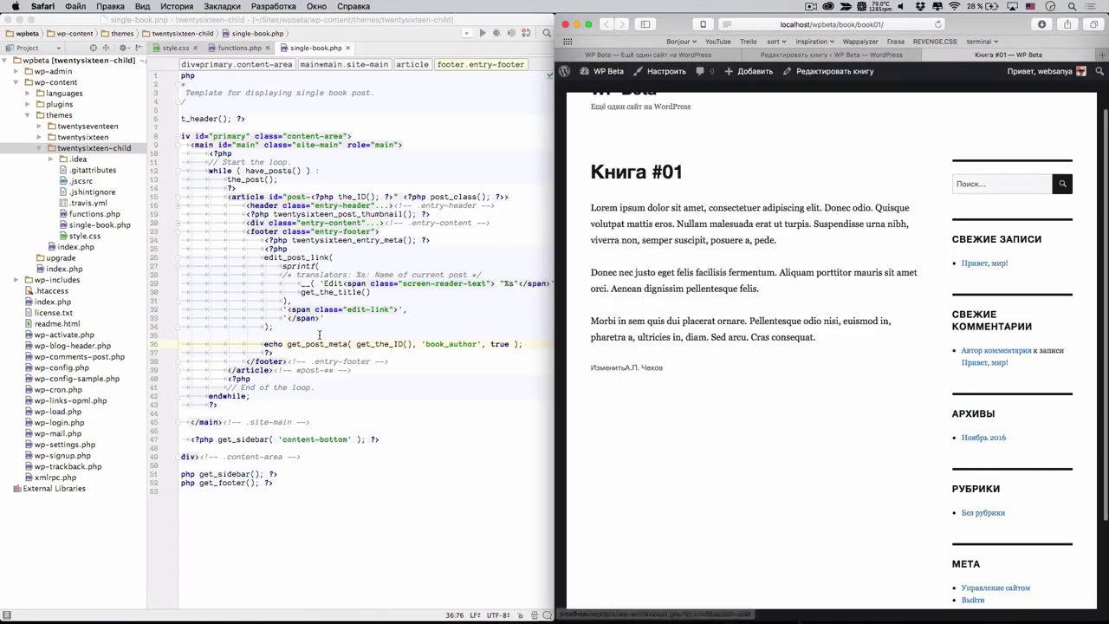
Step: Review the custom fields on the book's edit page in Safari and return to the template code in PhpStorm
{"action": "left_click", "coordinate": [830, 54]}
{"action": "scroll", "coordinate": [798, 396], "scroll_direction": "down", "scroll_amount": 3}
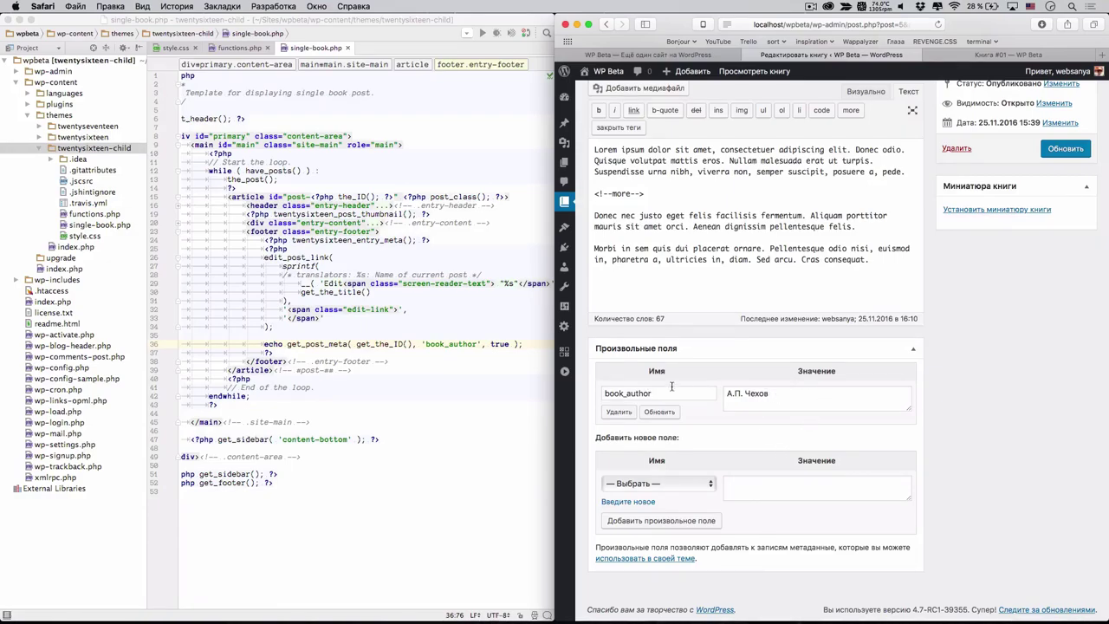
{"action": "left_click", "coordinate": [266, 345]}
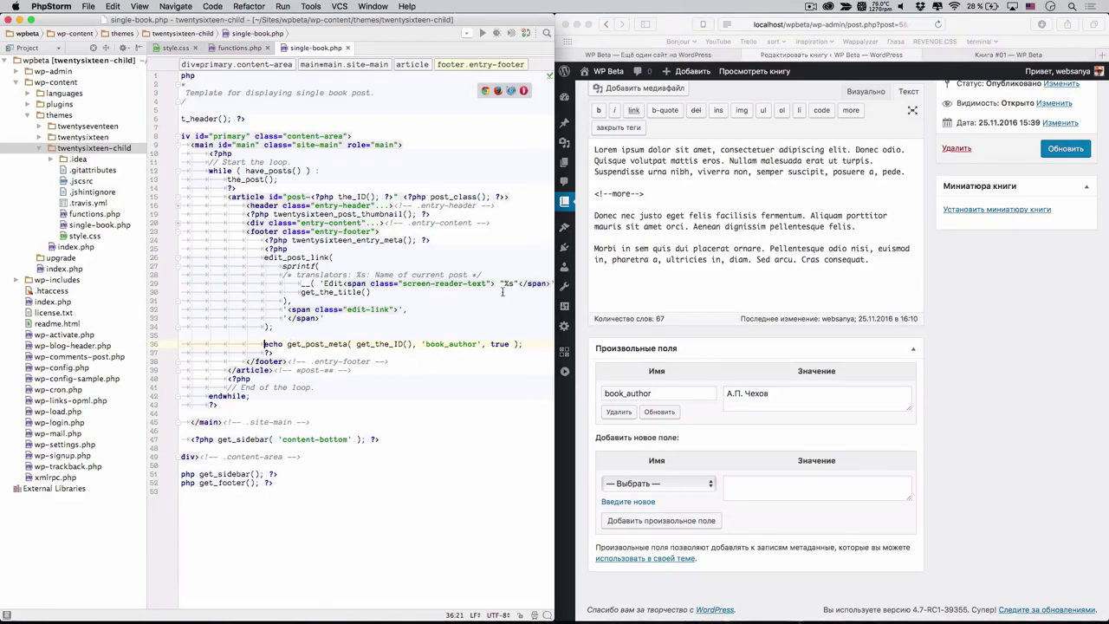
{"action": "key", "text": "Up"}
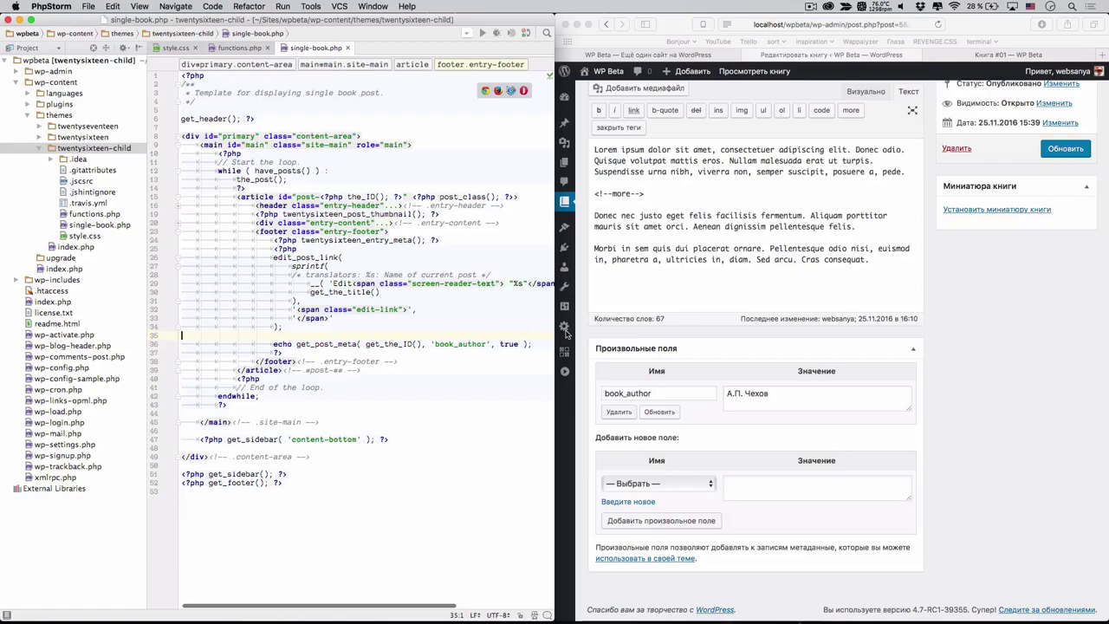
Step: Copy and remove the echo get_post_meta line, and add a ul with five empty li items below the PHP block
{"action": "left_click_drag", "start_coordinate": [539, 344], "coordinate": [274, 345]}
{"action": "key", "text": "super+c"}
{"action": "key", "text": "BackSpace"}
{"action": "key", "text": "BackSpace"}
{"action": "key", "text": "alt+shift+Down"}
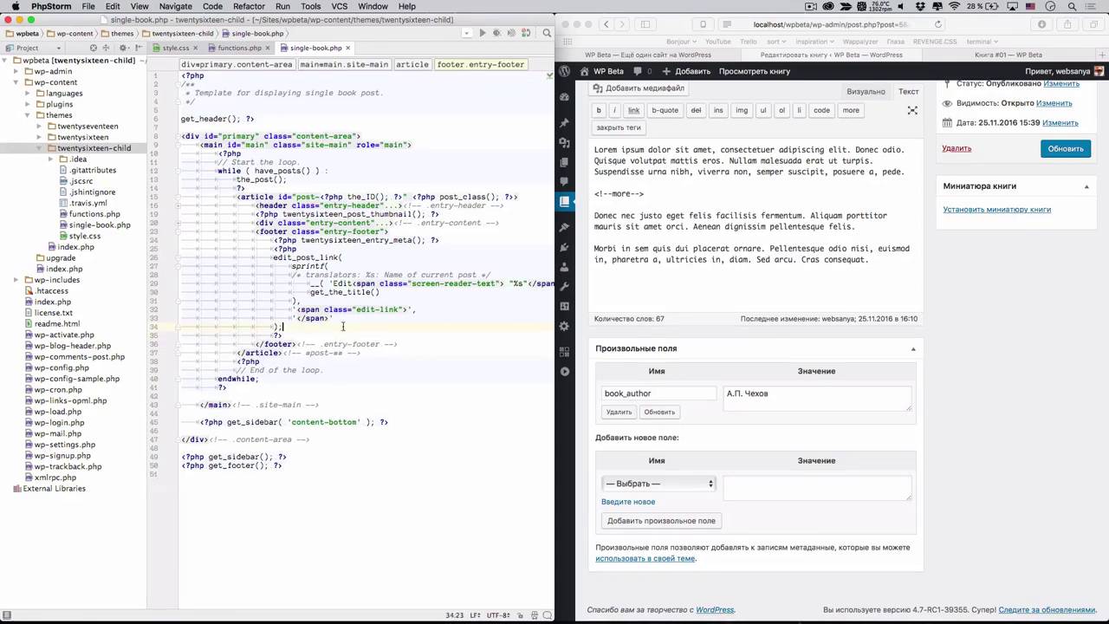
{"action": "type", "text": "ul>li*5"}
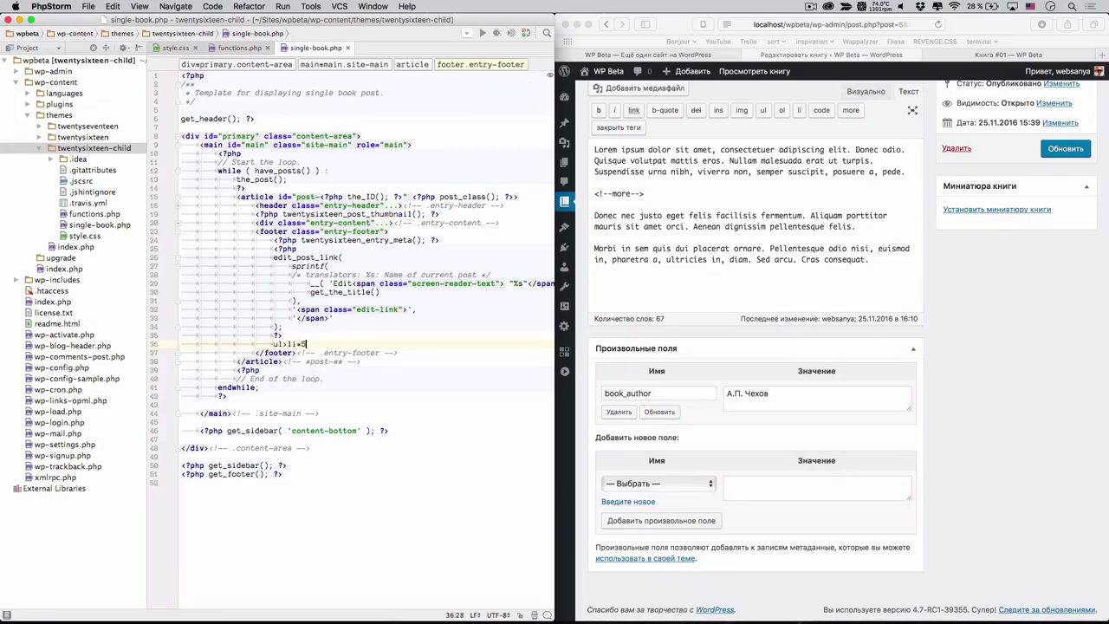
{"action": "key", "text": "Tab"}
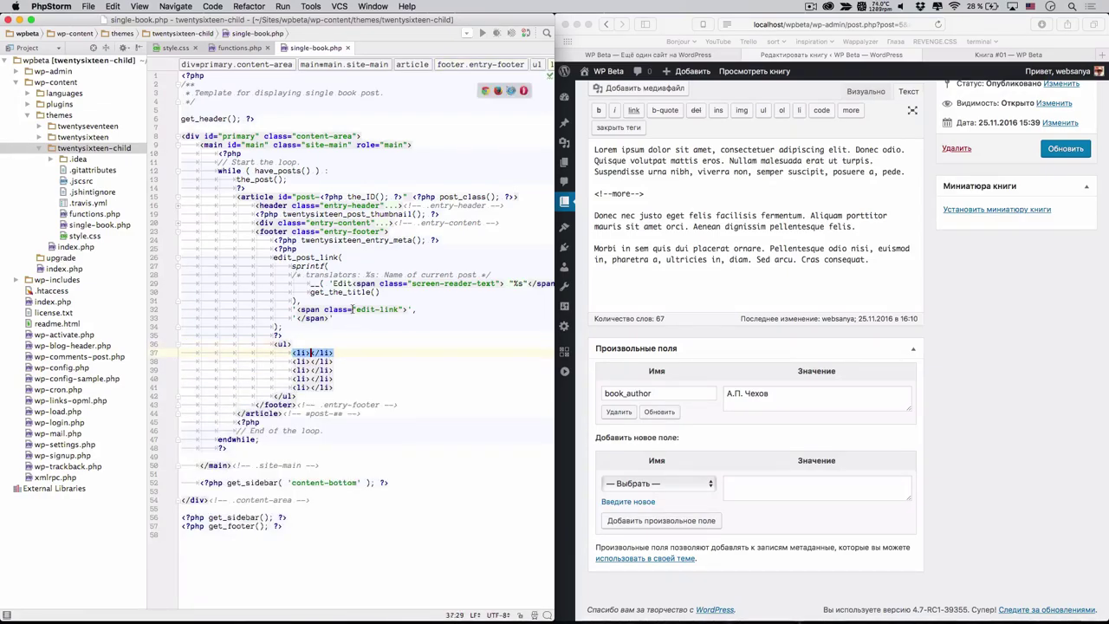
Step: Output get_post_meta( get_the_ID(), 'book_author', true ) in the first li with a <?= ?> tag, and view the book page in Safari
{"action": "type", "text": "<?=  ?"}
{"action": "key", "text": "super+v"}
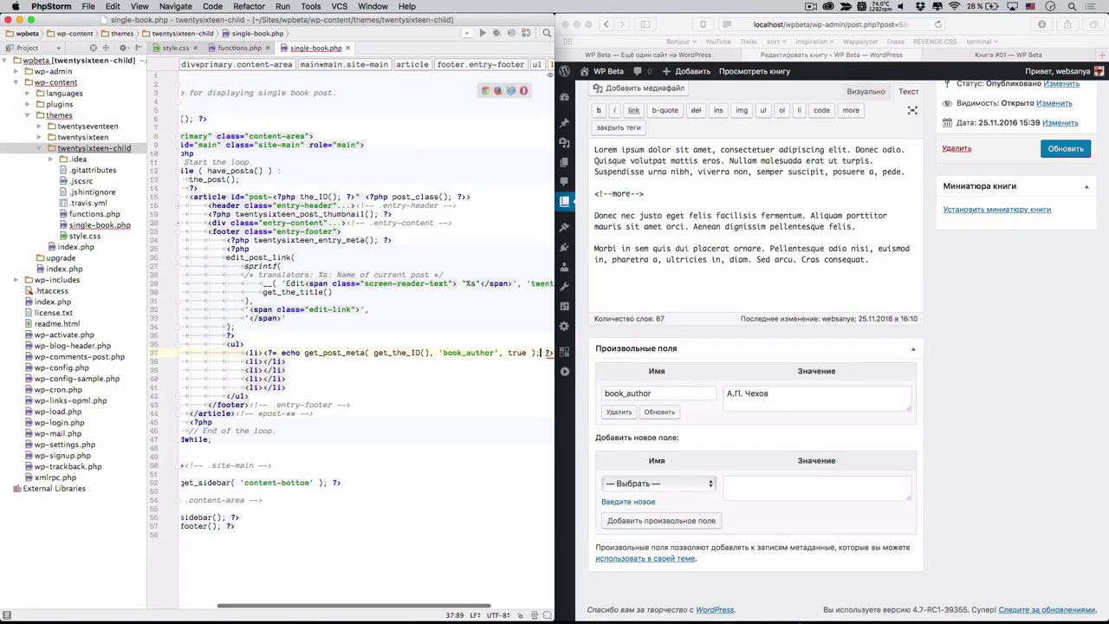
{"action": "key", "text": "BackSpace"}
{"action": "key", "text": "BackSpace"}
{"action": "key", "text": "BackSpace"}
{"action": "key", "text": "BackSpace"}
{"action": "key", "text": "BackSpace"}
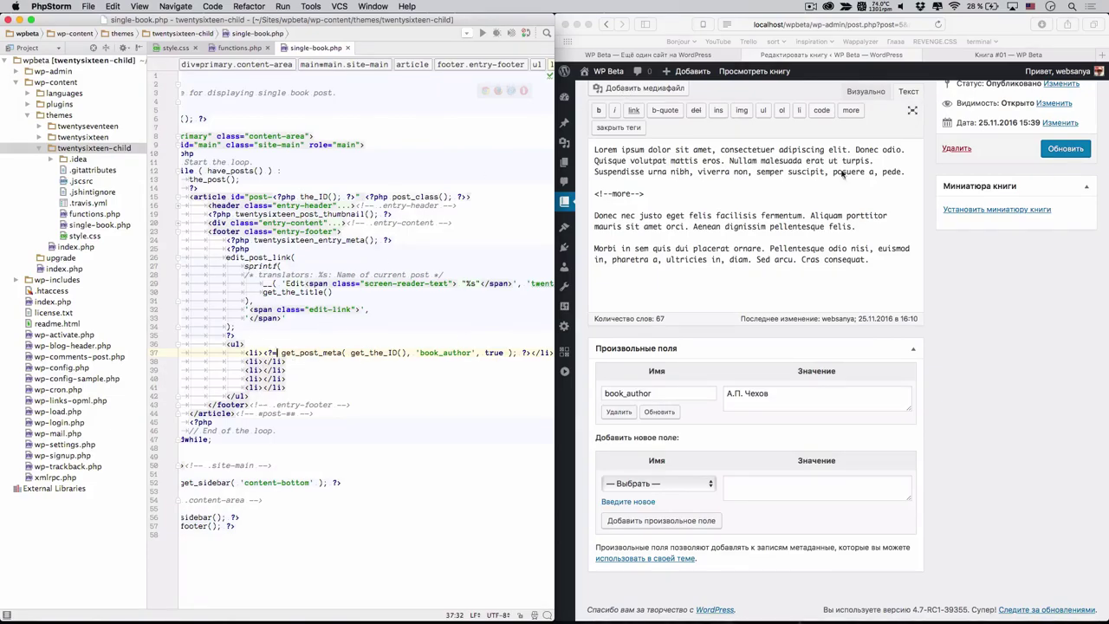
{"action": "left_click", "coordinate": [951, 259]}
{"action": "left_click", "coordinate": [951, 55]}
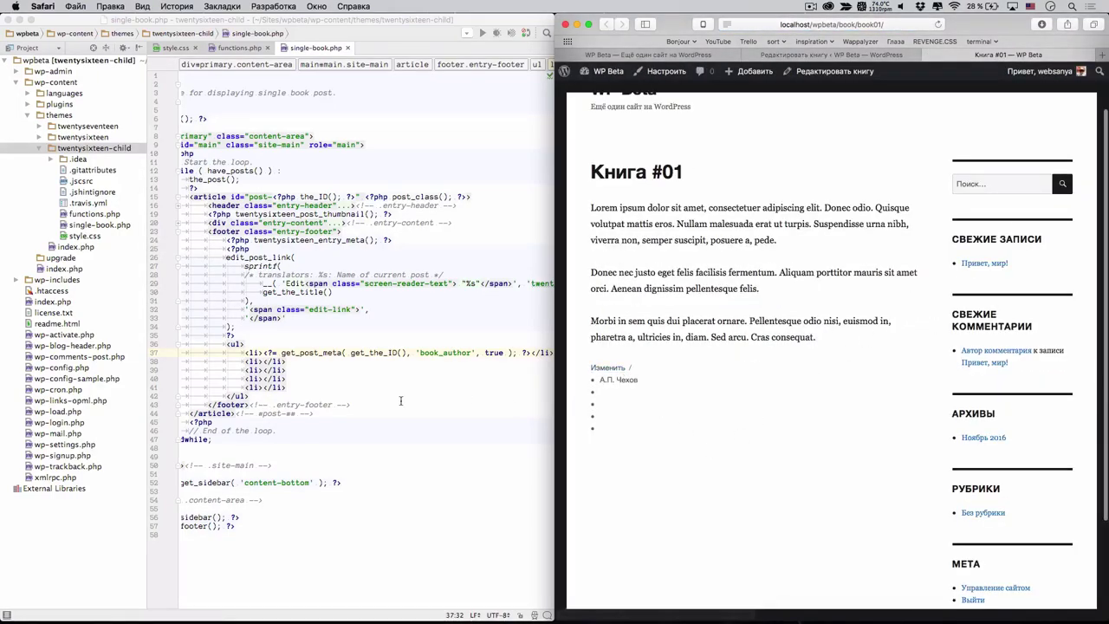
Step: Insert a <br> on its own line above the ul in the template and reload the book page
{"action": "left_click", "coordinate": [263, 335]}
{"action": "key", "text": "Return"}
{"action": "type", "text": "<br>"}
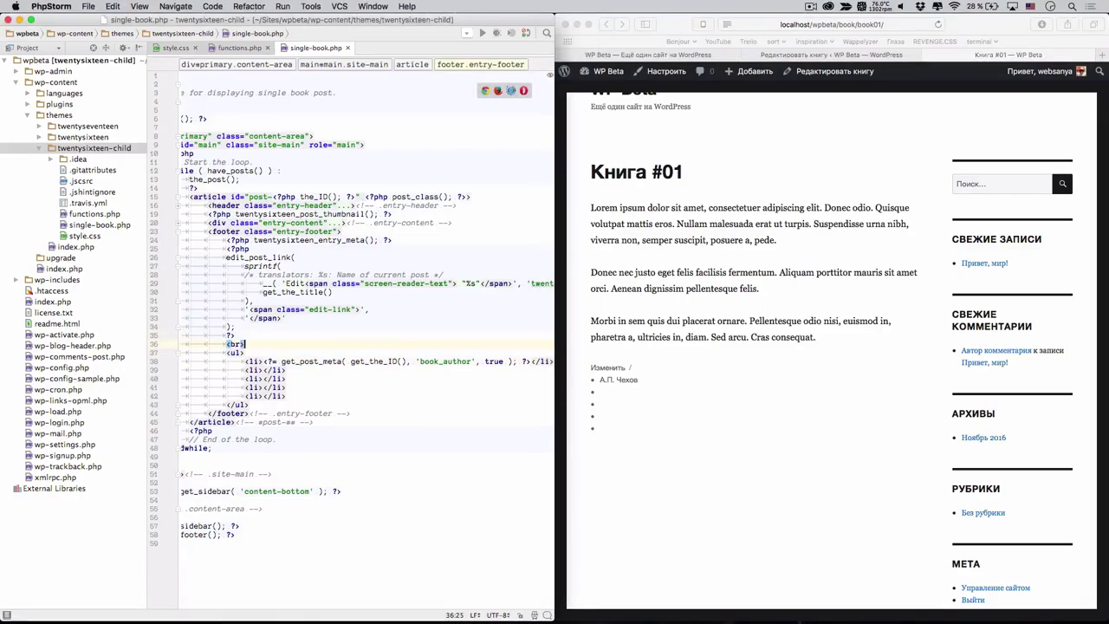
{"action": "left_click", "coordinate": [789, 432]}
{"action": "key", "text": "super+r"}
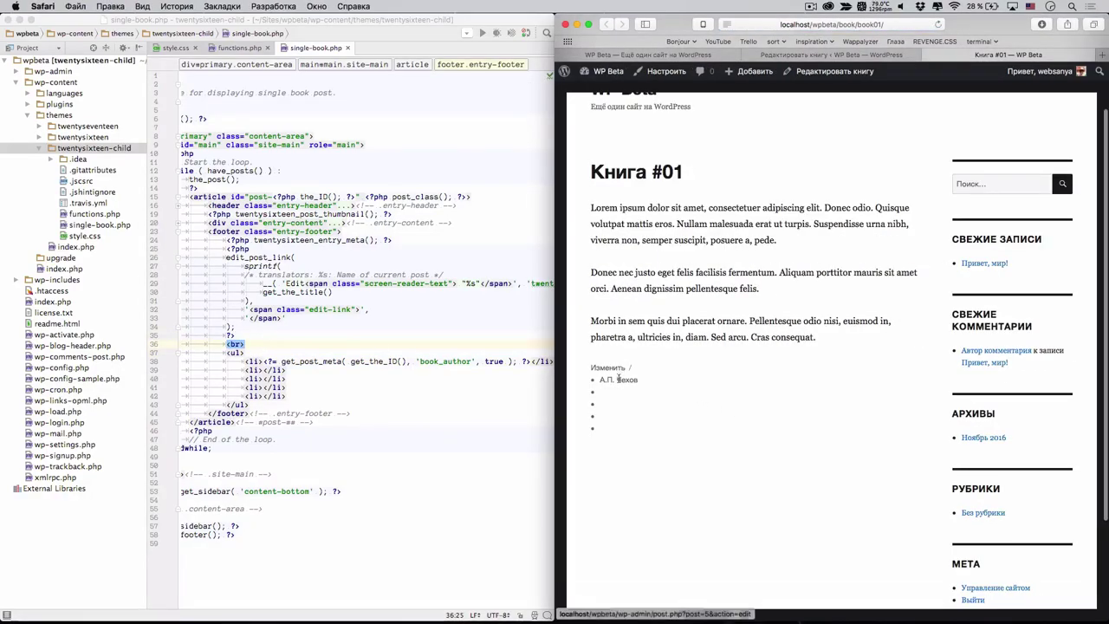
Step: Add a second <br> beside the first one above the list and reload the book page
{"action": "left_click", "coordinate": [247, 343]}
{"action": "type", "text": "br"}
{"action": "left_click", "coordinate": [819, 468]}
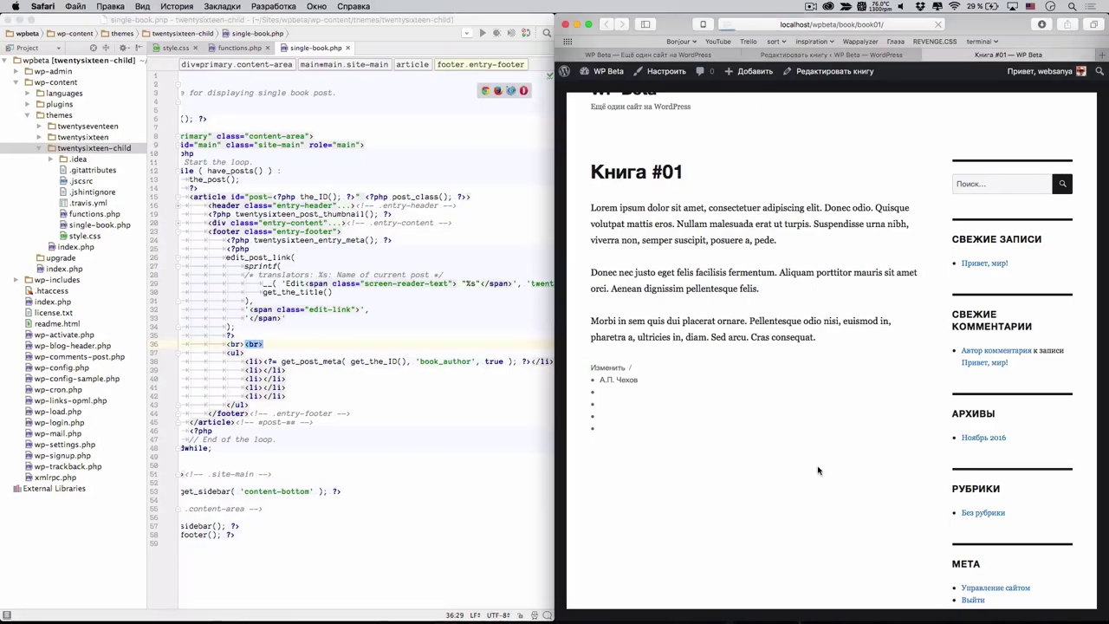
{"action": "key", "text": "super+r"}
{"action": "scroll", "coordinate": [374, 296], "scroll_direction": "right", "scroll_amount": 5}
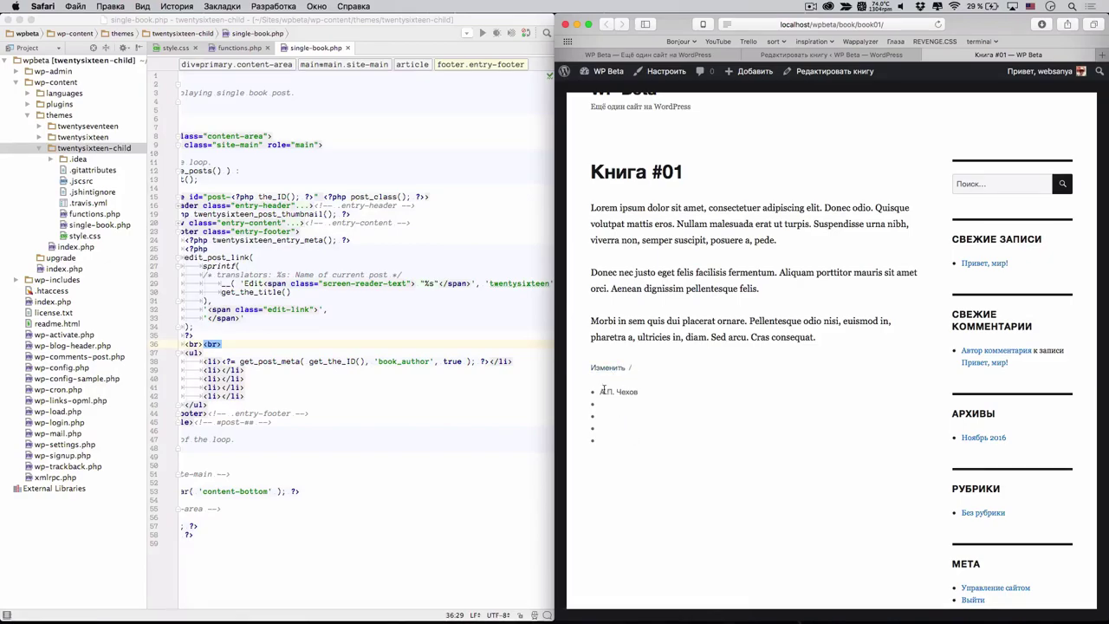
Step: Return to the book's edit page, make the browser full screen, and check the list of installed plugins
{"action": "left_click", "coordinate": [831, 54]}
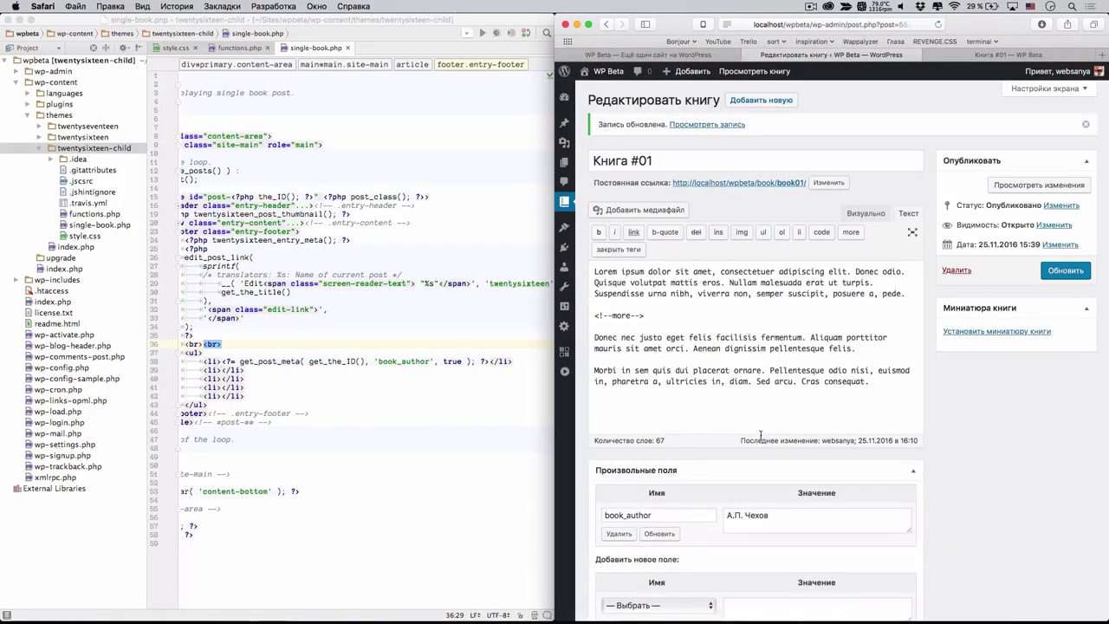
{"action": "scroll", "coordinate": [760, 441], "scroll_direction": "down", "scroll_amount": 3}
{"action": "key", "text": "super+alt+f"}
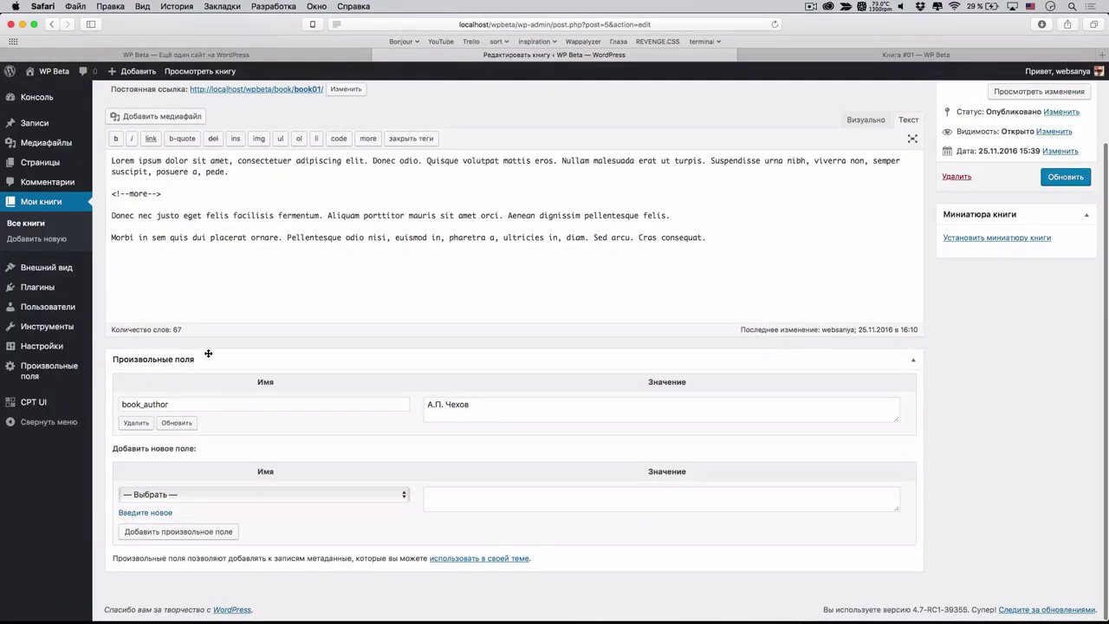
{"action": "mouse_move", "coordinate": [54, 371]}
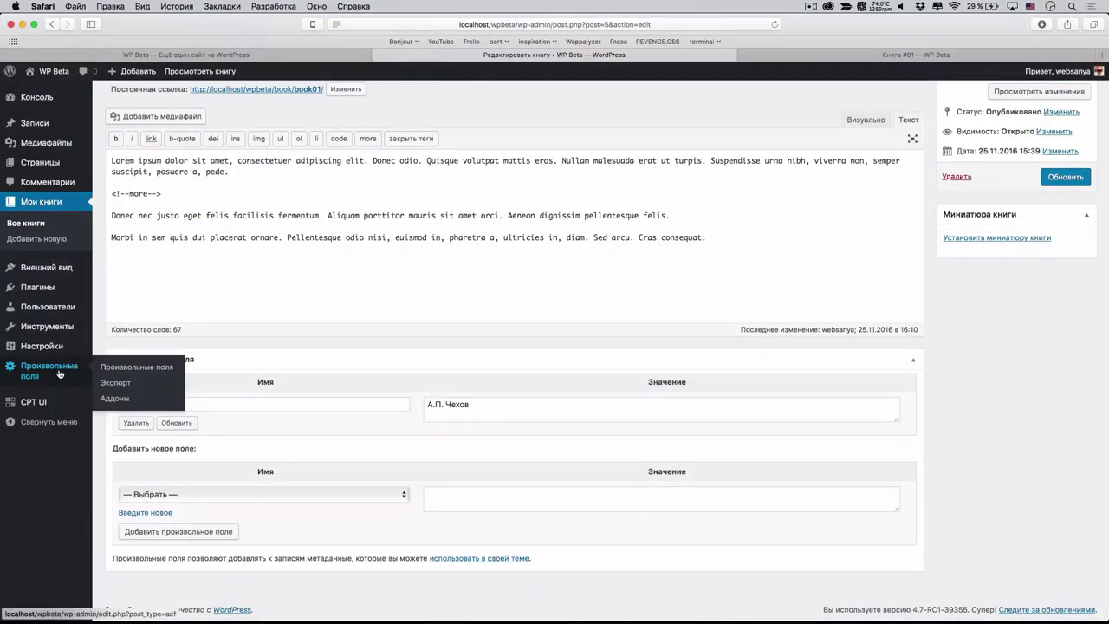
{"action": "left_click", "coordinate": [55, 289]}
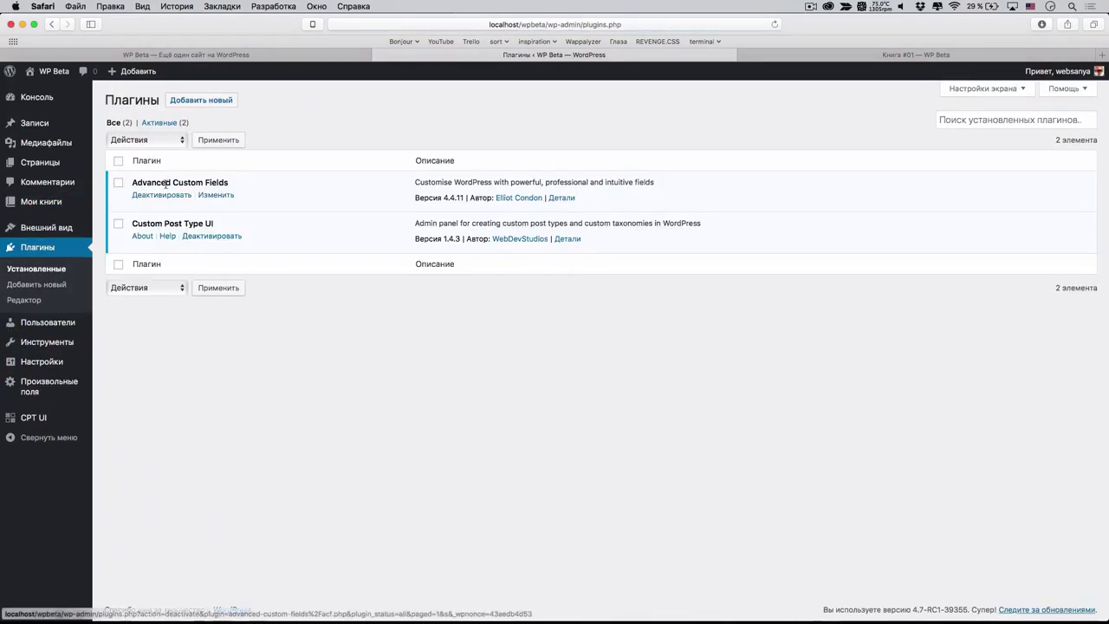
Step: Look through the Advanced Custom Fields pages for field groups, add-ons and export
{"action": "left_click", "coordinate": [26, 386]}
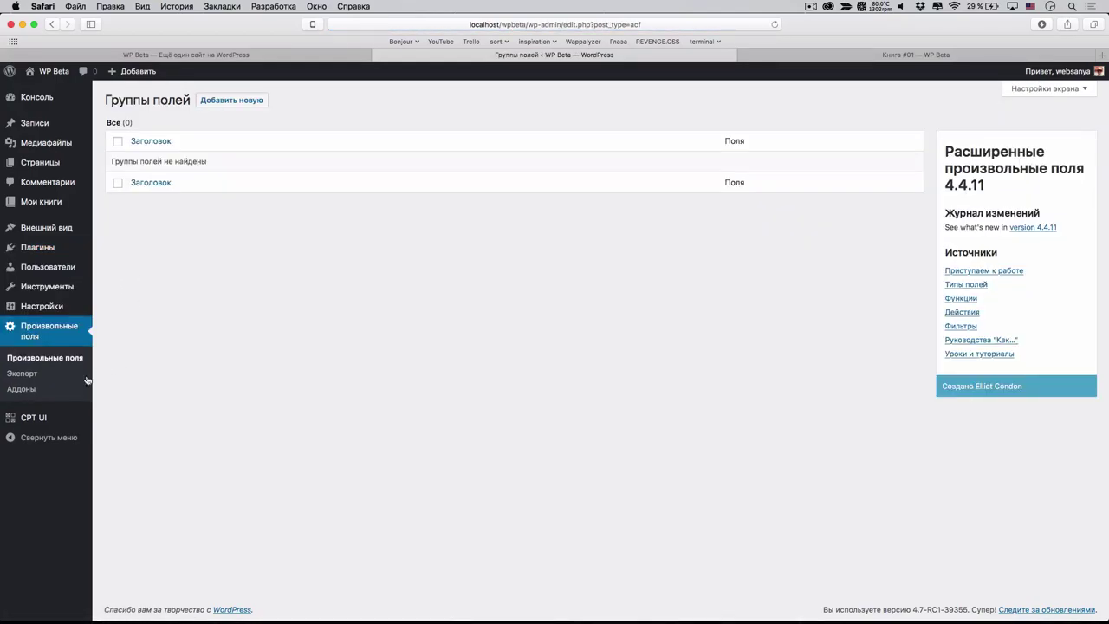
{"action": "left_click", "coordinate": [39, 389]}
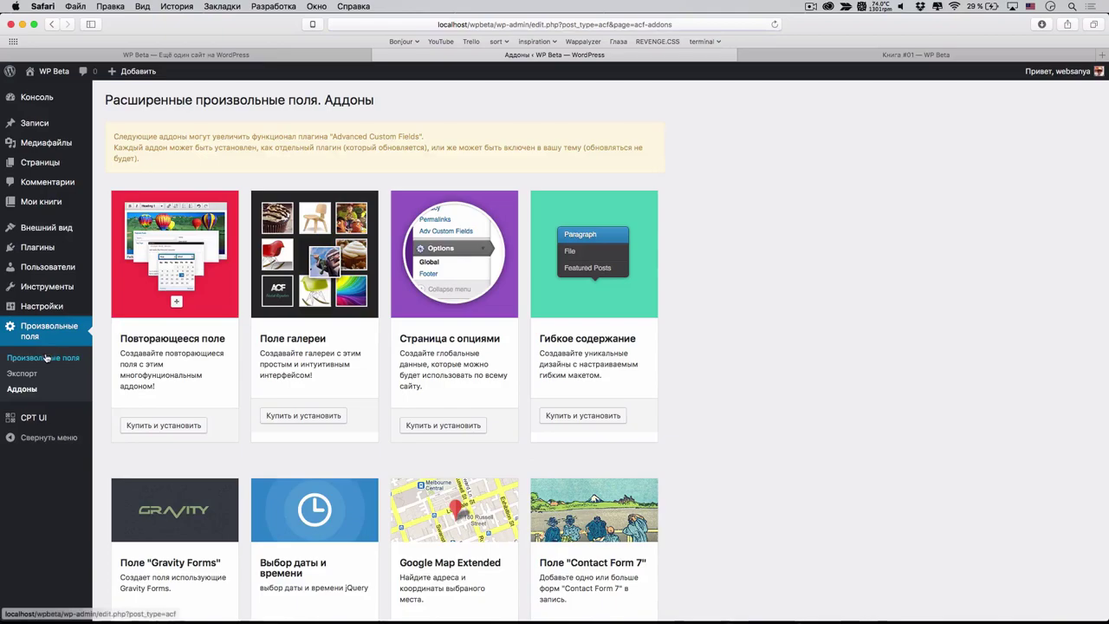
{"action": "left_click", "coordinate": [46, 357]}
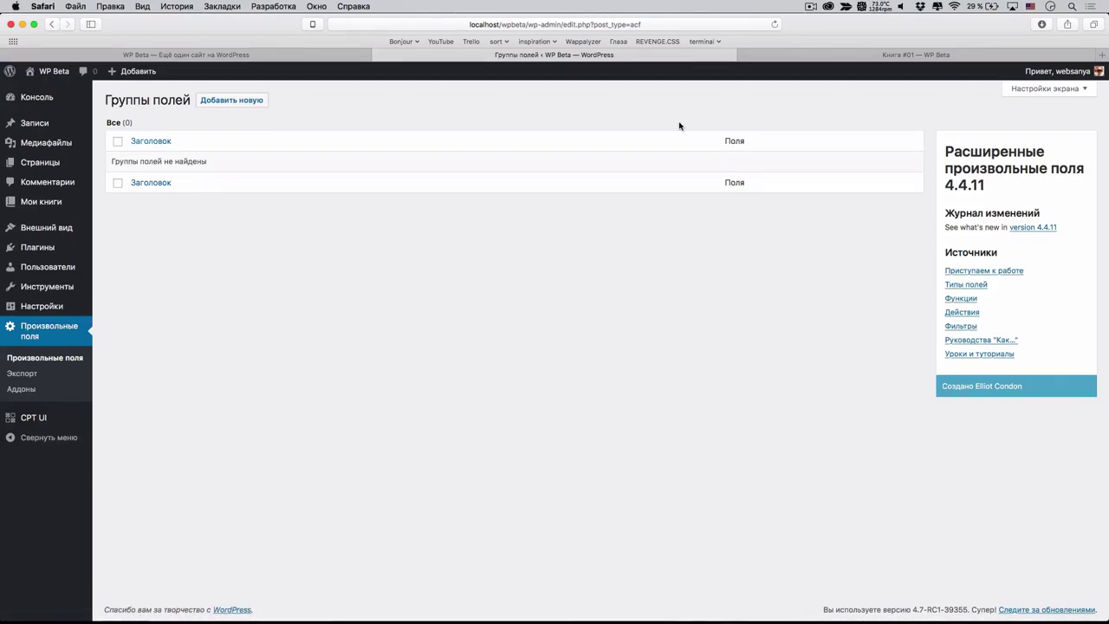
{"action": "left_click", "coordinate": [76, 376]}
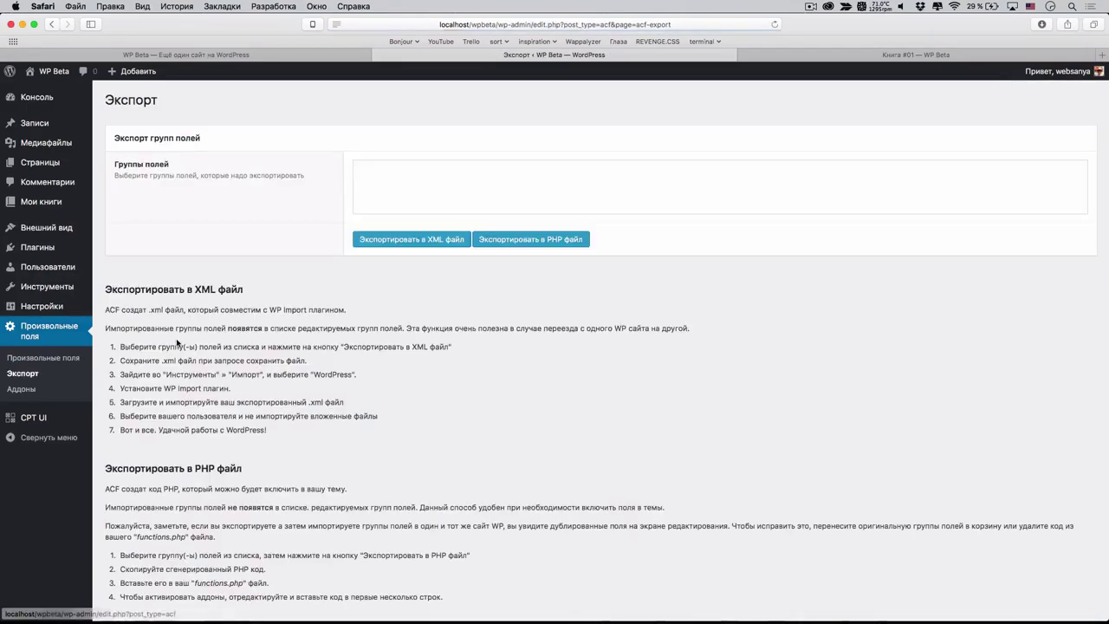
{"action": "scroll", "coordinate": [182, 343], "scroll_direction": "down", "scroll_amount": 1}
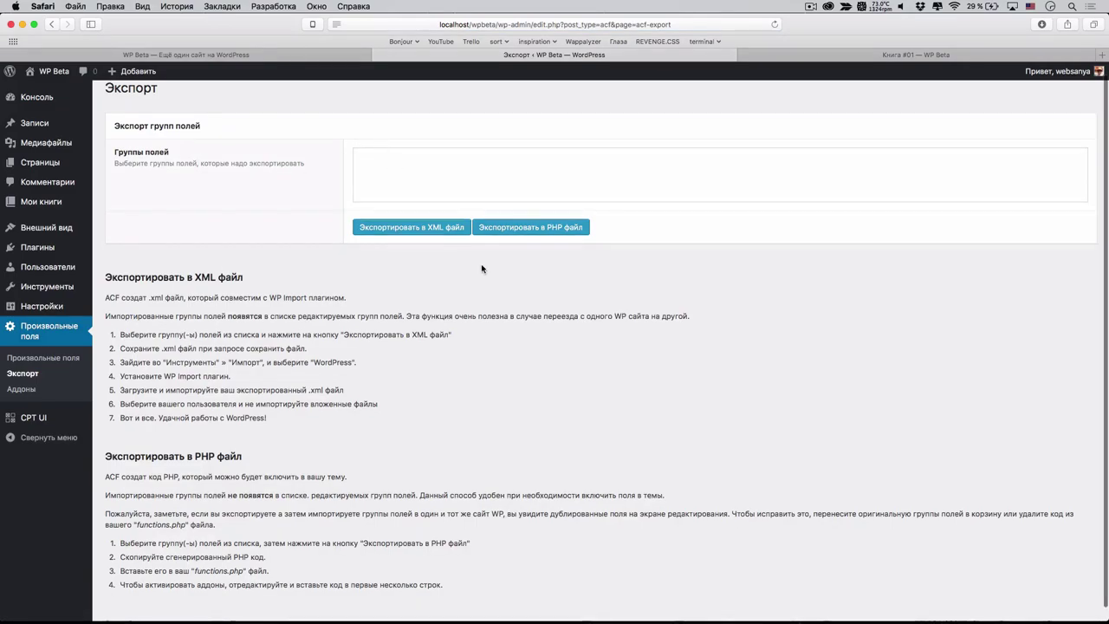
{"action": "scroll", "coordinate": [482, 265], "scroll_direction": "down", "scroll_amount": 1}
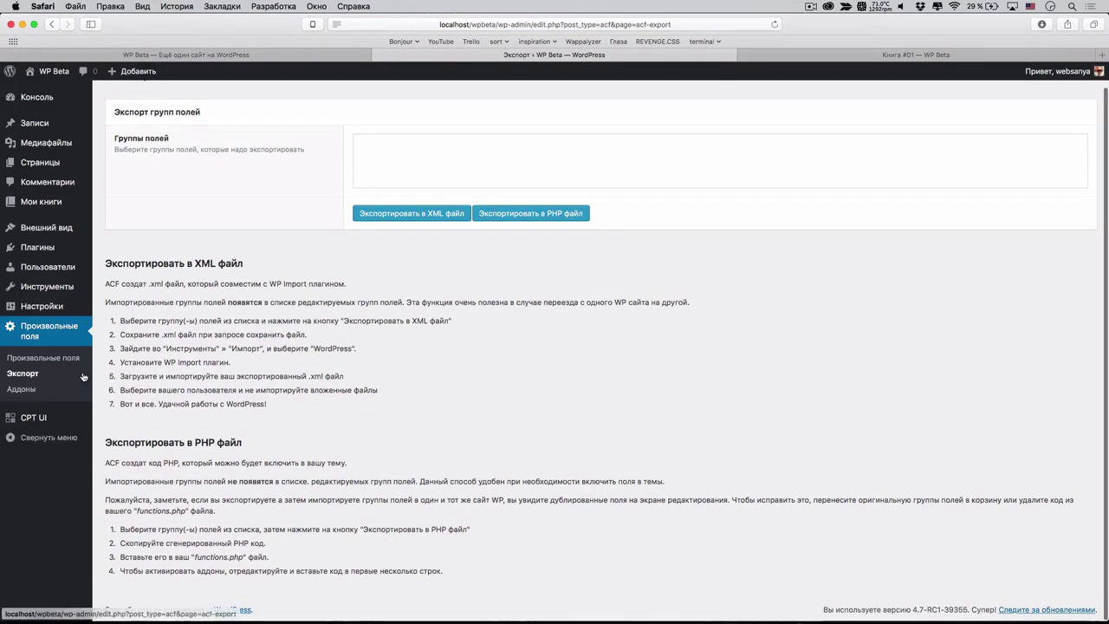
{"action": "mouse_move", "coordinate": [78, 308]}
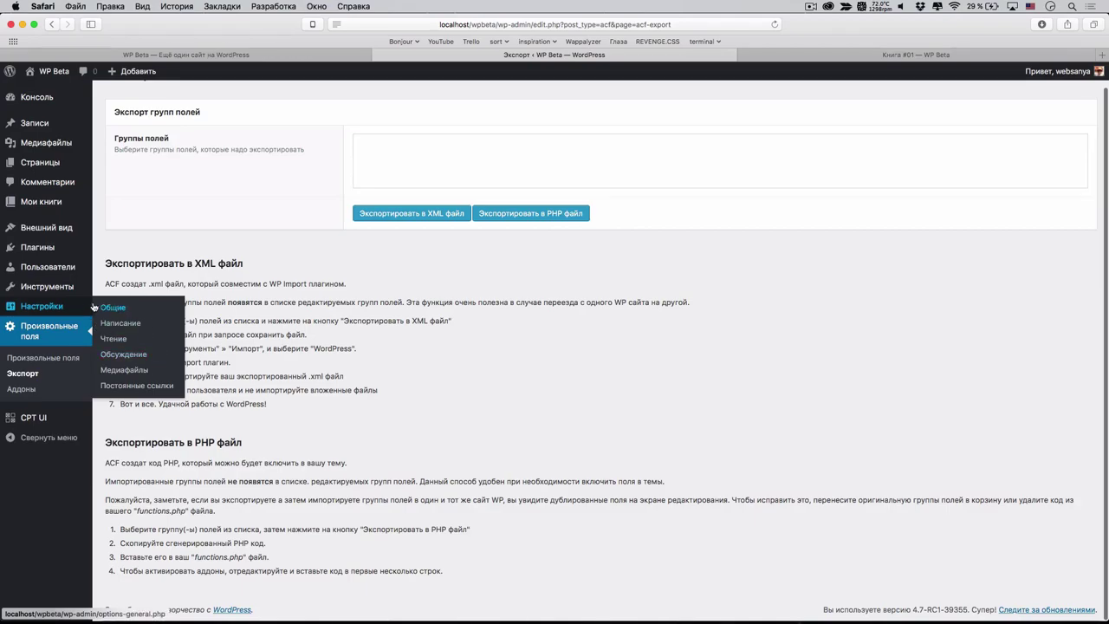
Step: Create a new field group with the location rule post type equal to book
{"action": "left_click", "coordinate": [44, 357]}
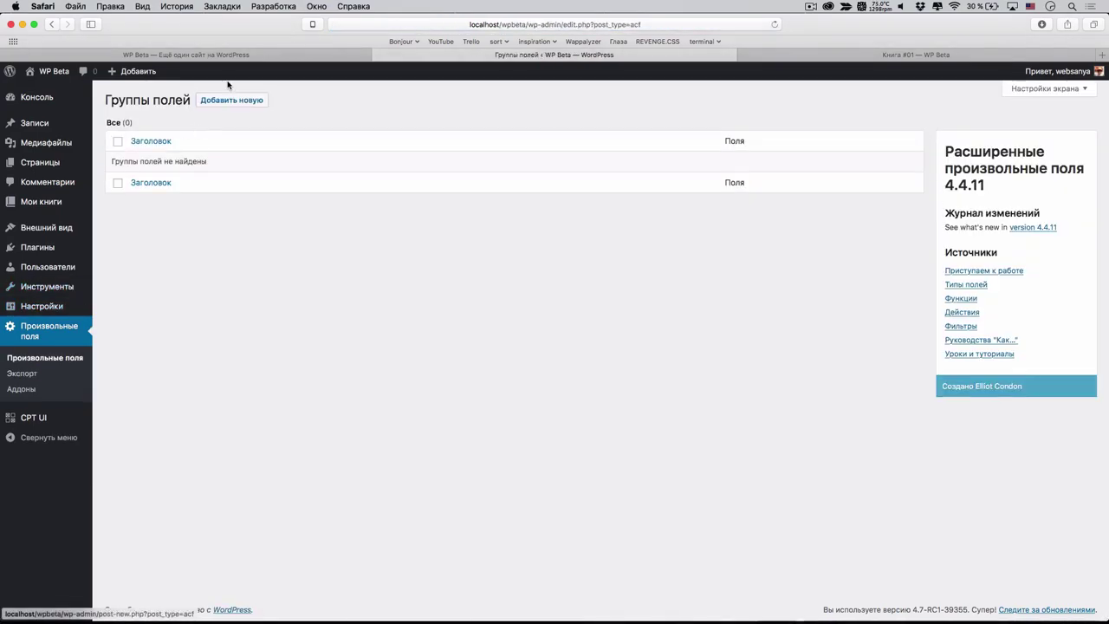
{"action": "left_click", "coordinate": [227, 100]}
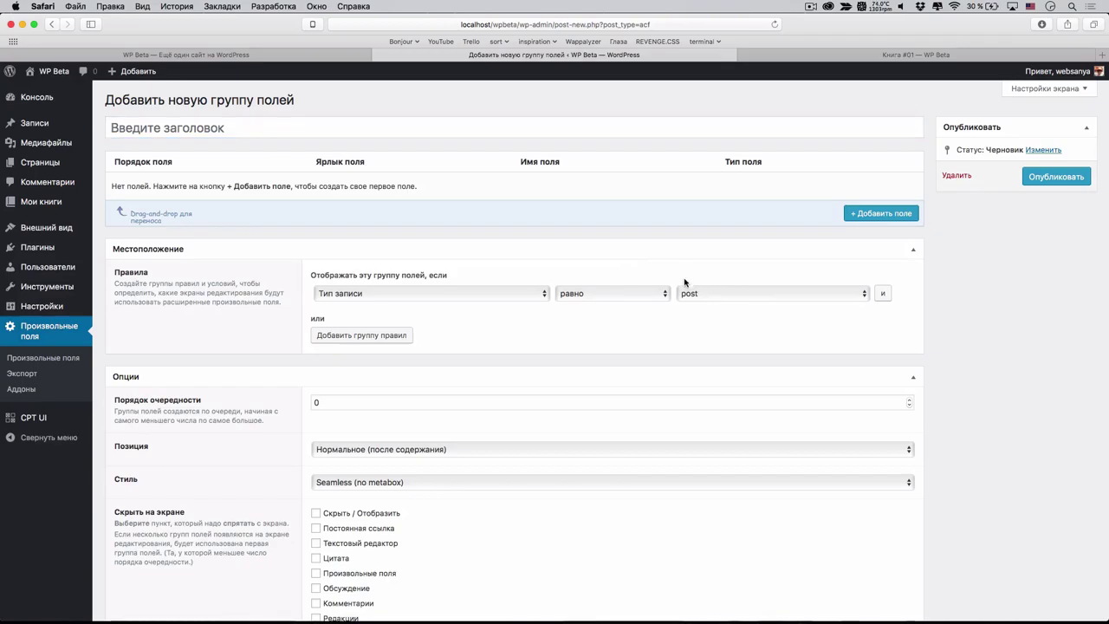
{"action": "left_click", "coordinate": [708, 293]}
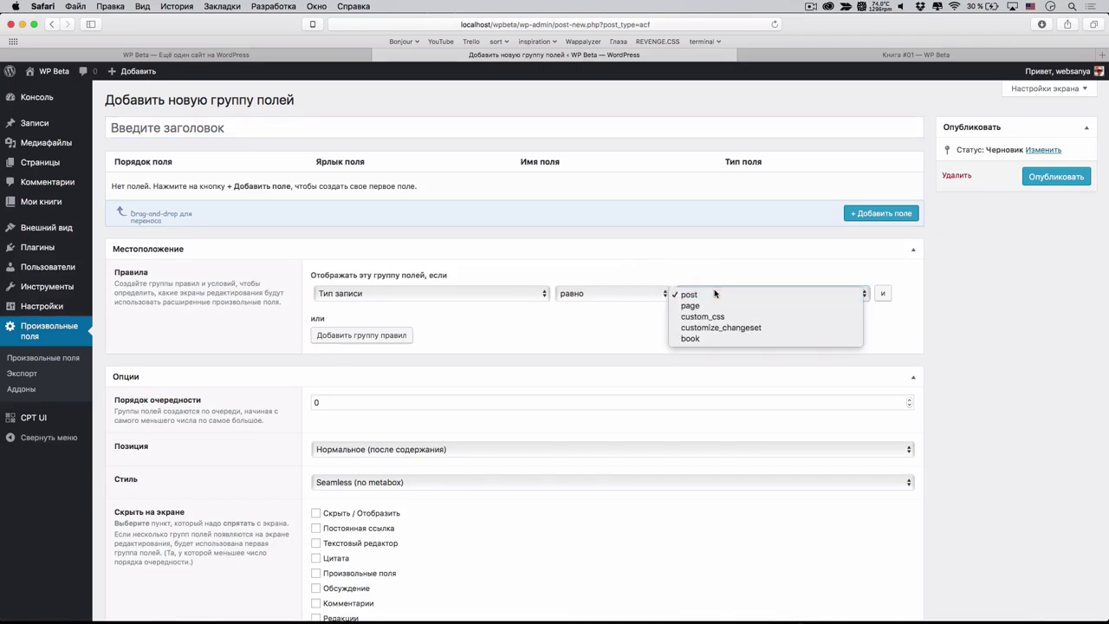
{"action": "left_click", "coordinate": [706, 338]}
Step: Add a first field to the group and title the group "Поля для книг"
{"action": "left_click", "coordinate": [866, 214]}
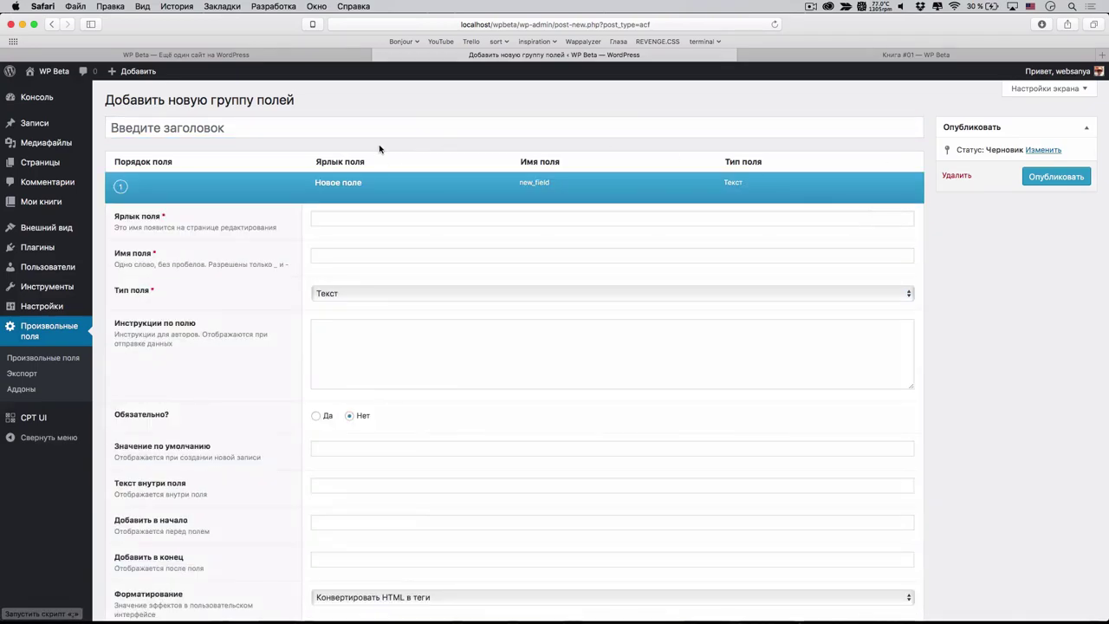
{"action": "left_click", "coordinate": [366, 127]}
{"action": "type", "text": "Gjk"}
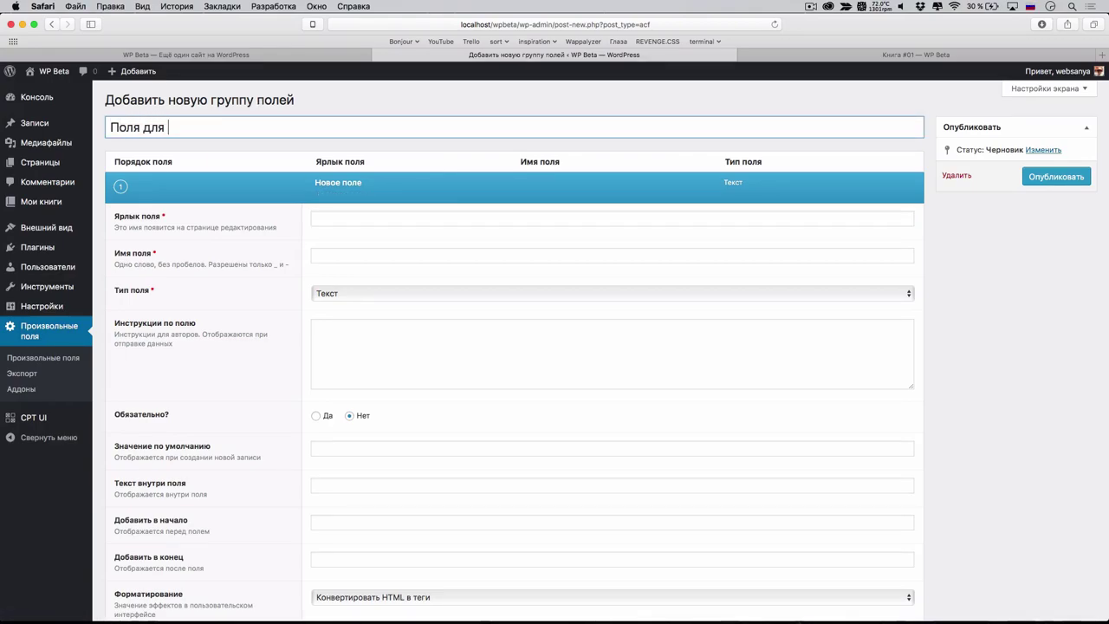
Step: Label the new field "Автор книги" and set its field name to book_author
{"action": "left_click", "coordinate": [399, 218]}
{"action": "type", "text": "Автор кни"}
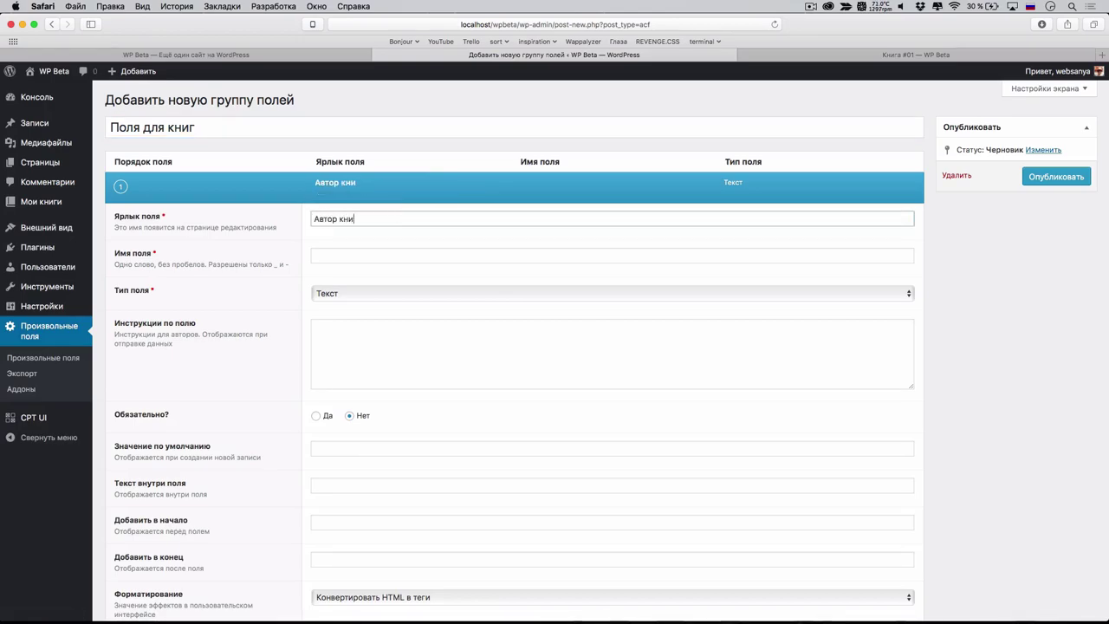
{"action": "type", "text": "ги"}
{"action": "key", "text": "Tab"}
{"action": "type", "text": "book_a"}
{"action": "key", "text": "Tab"}
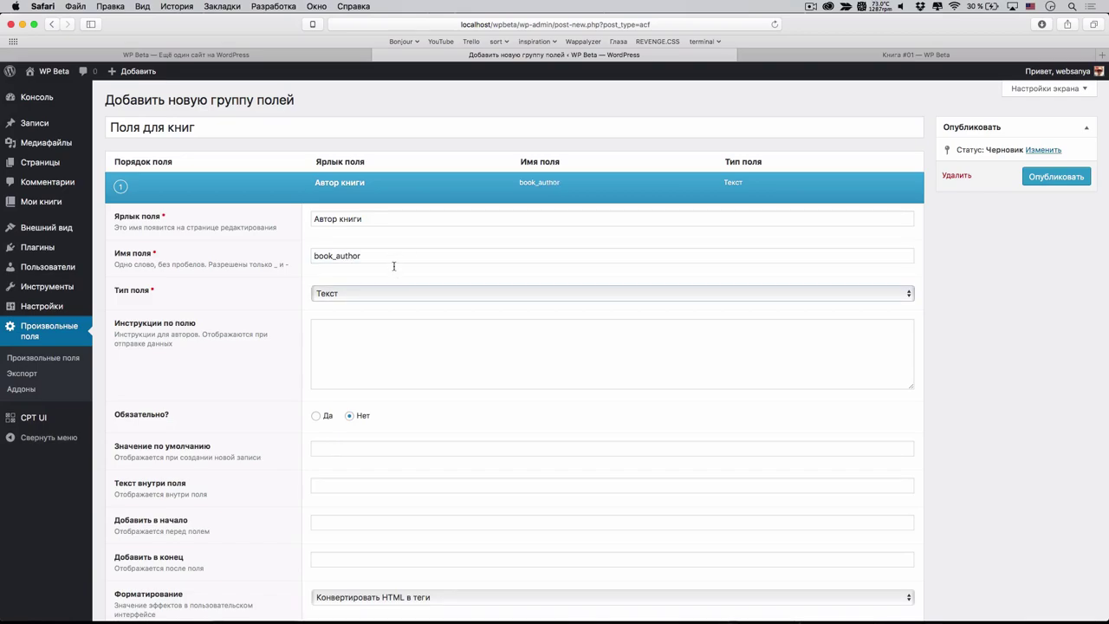
Step: Enter the field instructions "Укажите автора книги" and make the author field required
{"action": "left_click", "coordinate": [370, 324]}
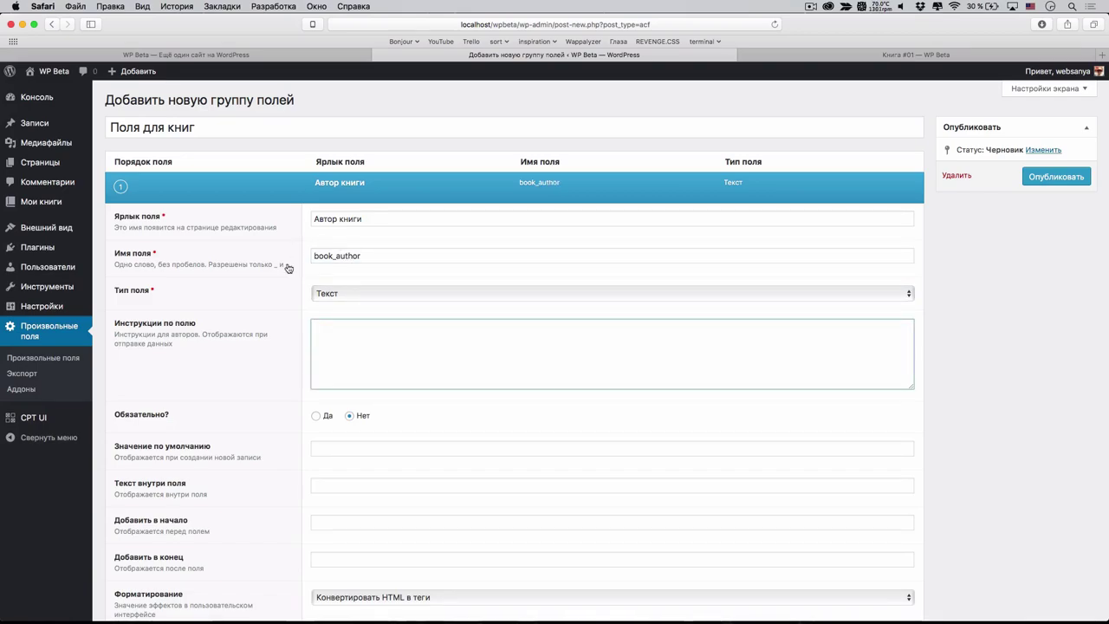
{"action": "scroll", "coordinate": [375, 347], "scroll_direction": "down", "scroll_amount": 3}
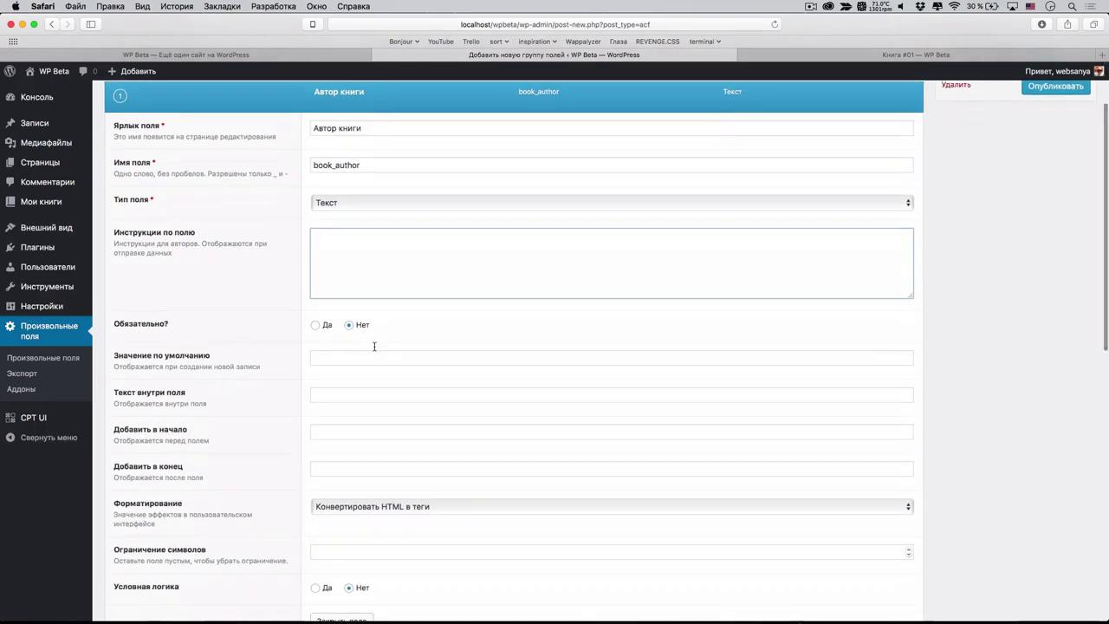
{"action": "scroll", "coordinate": [314, 259], "scroll_direction": "up", "scroll_amount": 1}
{"action": "scroll", "coordinate": [315, 260], "scroll_direction": "up", "scroll_amount": 2}
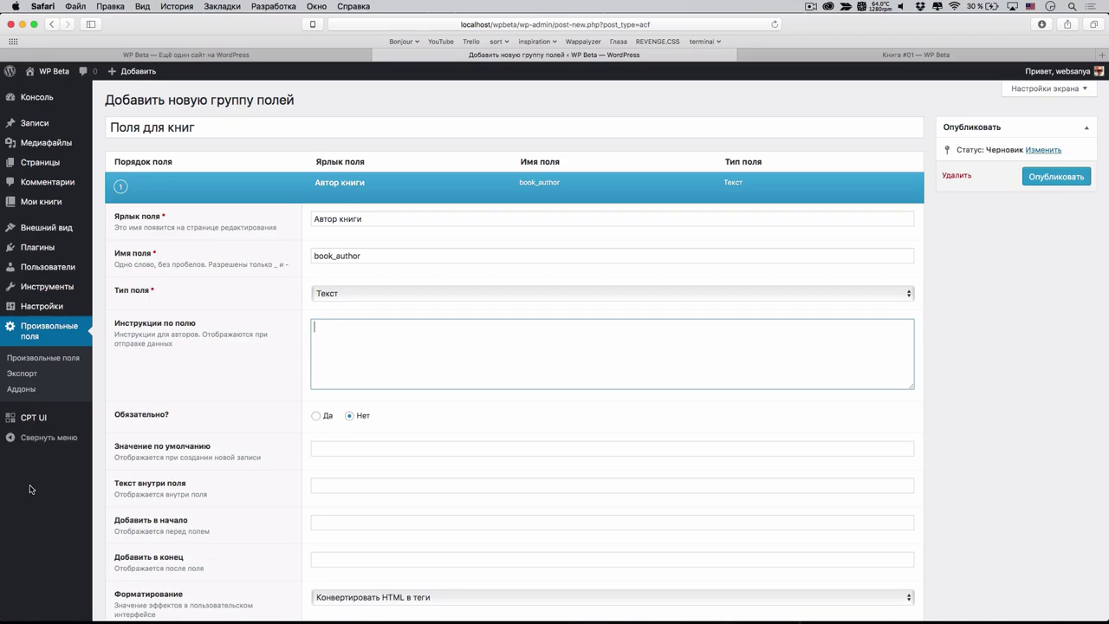
{"action": "scroll", "coordinate": [251, 319], "scroll_direction": "down", "scroll_amount": 1}
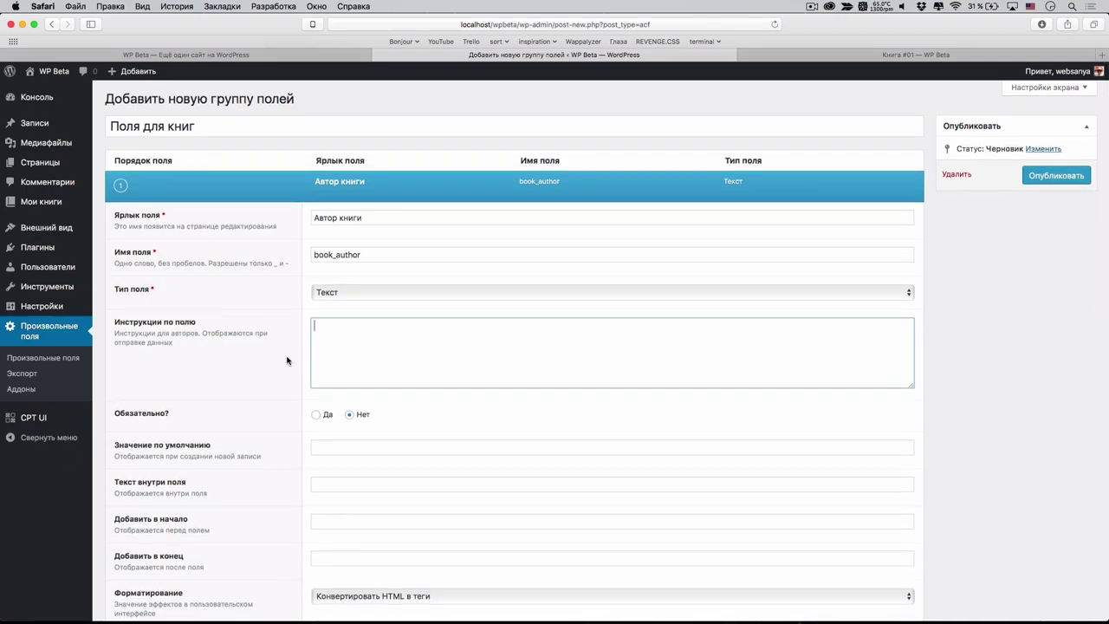
{"action": "key", "text": "super+z"}
{"action": "key", "text": "super+space"}
{"action": "type", "text": "Ука"}
{"action": "left_click", "coordinate": [347, 415]}
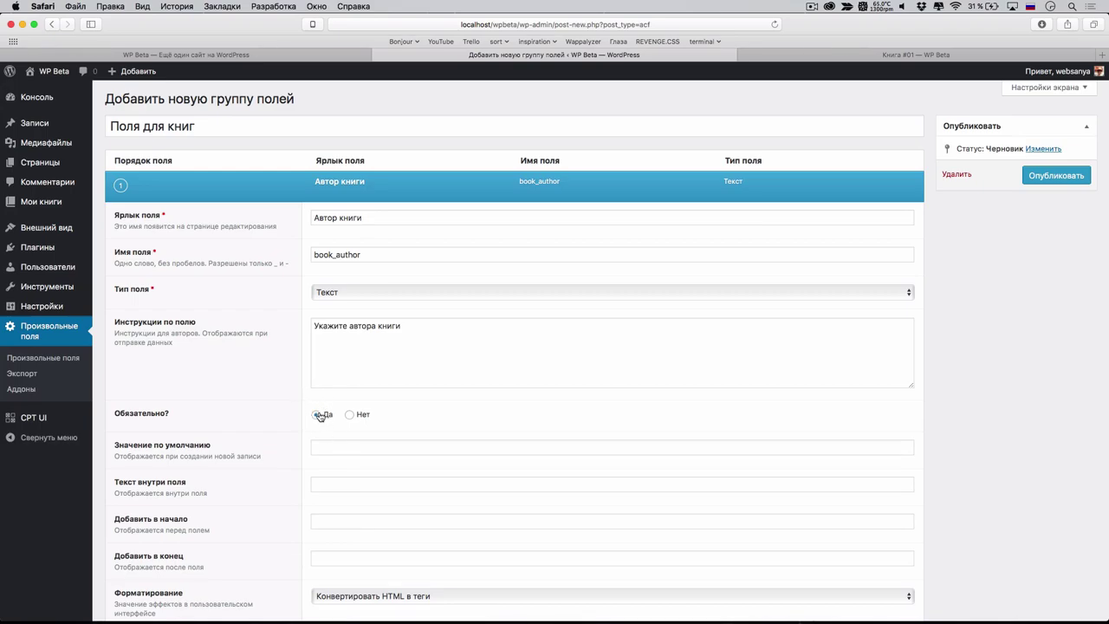
Step: Set the author field's default value to "А.С. Пушкин" and its formatting to "Без форматирования"
{"action": "scroll", "coordinate": [322, 401], "scroll_direction": "down", "scroll_amount": 2}
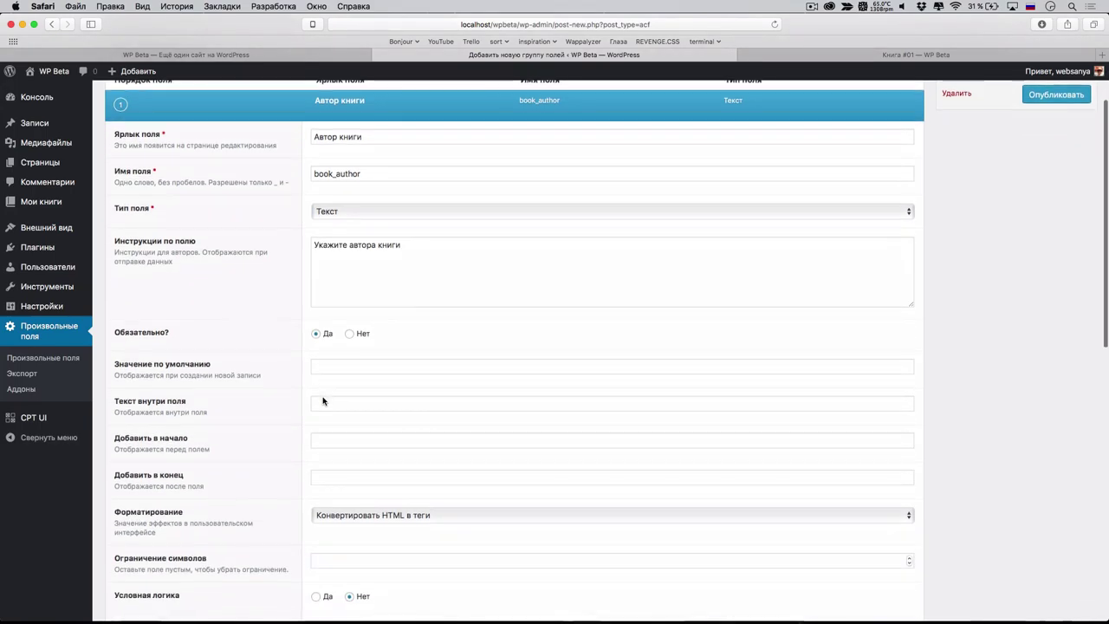
{"action": "left_click", "coordinate": [323, 368]}
{"action": "type", "text": "а.п"}
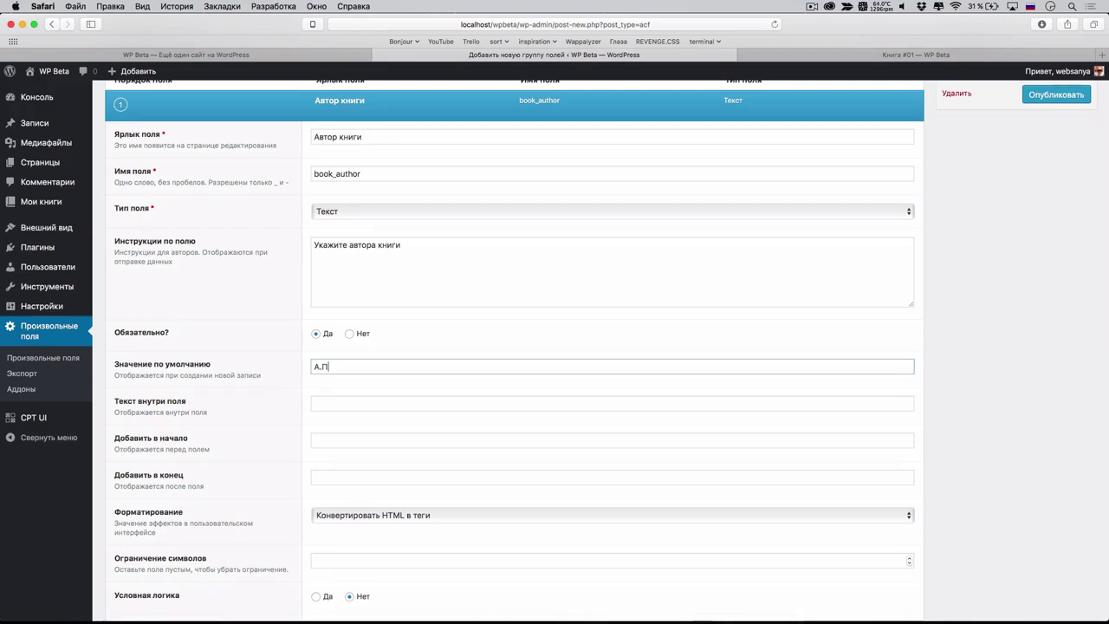
{"action": "key", "text": "BackSpace"}
{"action": "key", "text": "BackSpace"}
{"action": "key", "text": "BackSpace"}
{"action": "type", "text": "А.С. Пушкин"}
{"action": "left_click", "coordinate": [438, 515]}
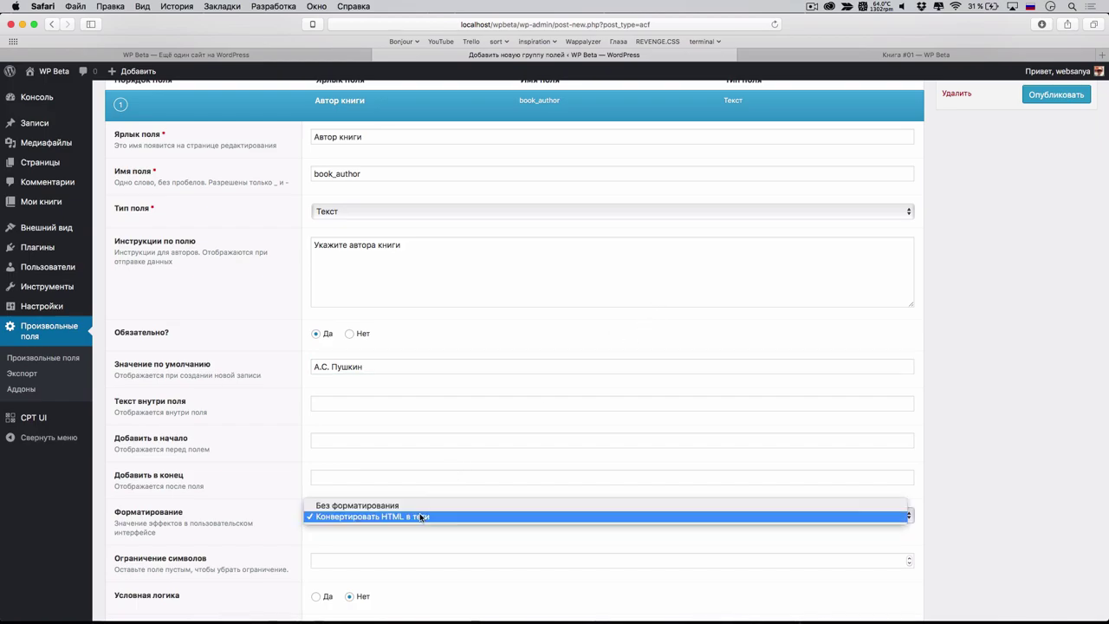
{"action": "left_click", "coordinate": [376, 507]}
Step: Review the available field types for the author field, leaving its type as "Текст"
{"action": "scroll", "coordinate": [384, 507], "scroll_direction": "down", "scroll_amount": 2}
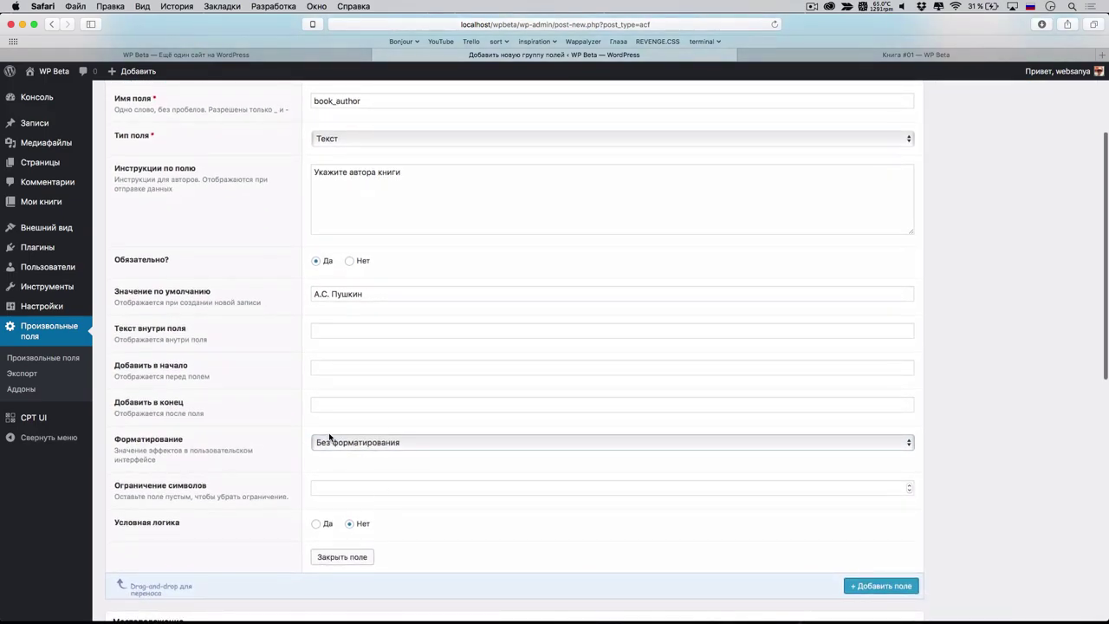
{"action": "scroll", "coordinate": [332, 444], "scroll_direction": "up", "scroll_amount": 4}
{"action": "left_click", "coordinate": [338, 295]}
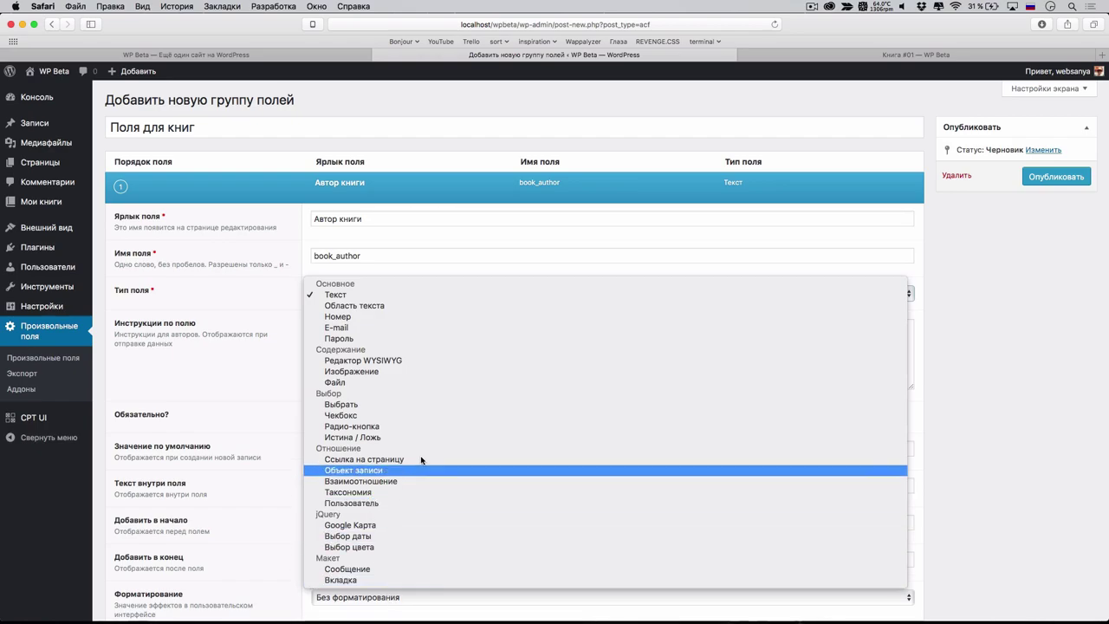
{"action": "left_click", "coordinate": [286, 409]}
Step: Turn on conditional logic for the author field to inspect its rule options, and turn it off again
{"action": "scroll", "coordinate": [286, 409], "scroll_direction": "down", "scroll_amount": 5}
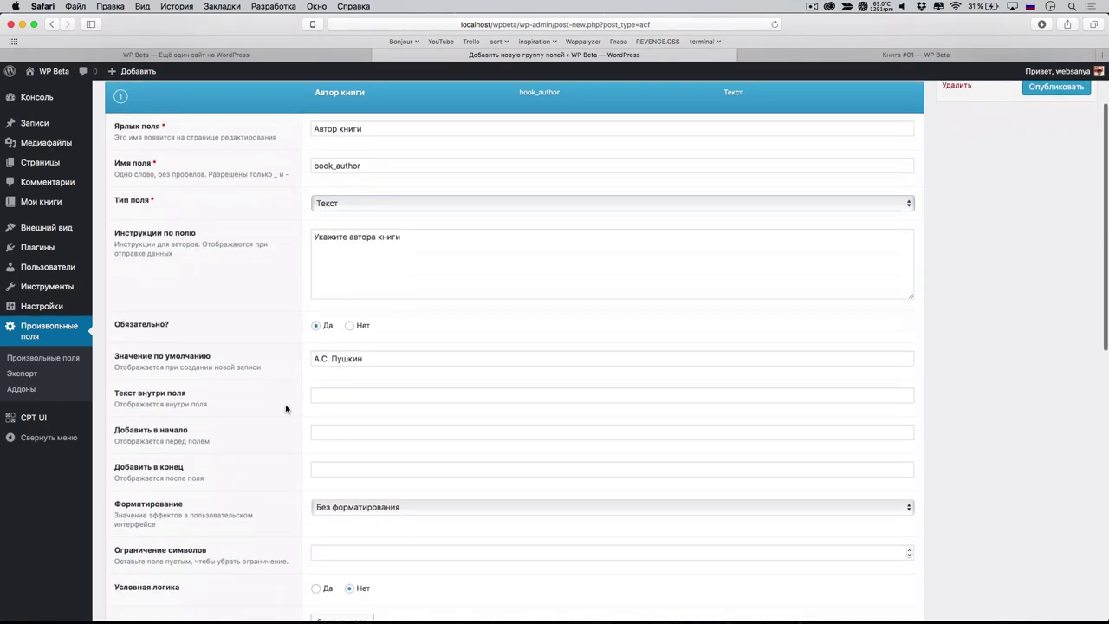
{"action": "left_click", "coordinate": [317, 459]}
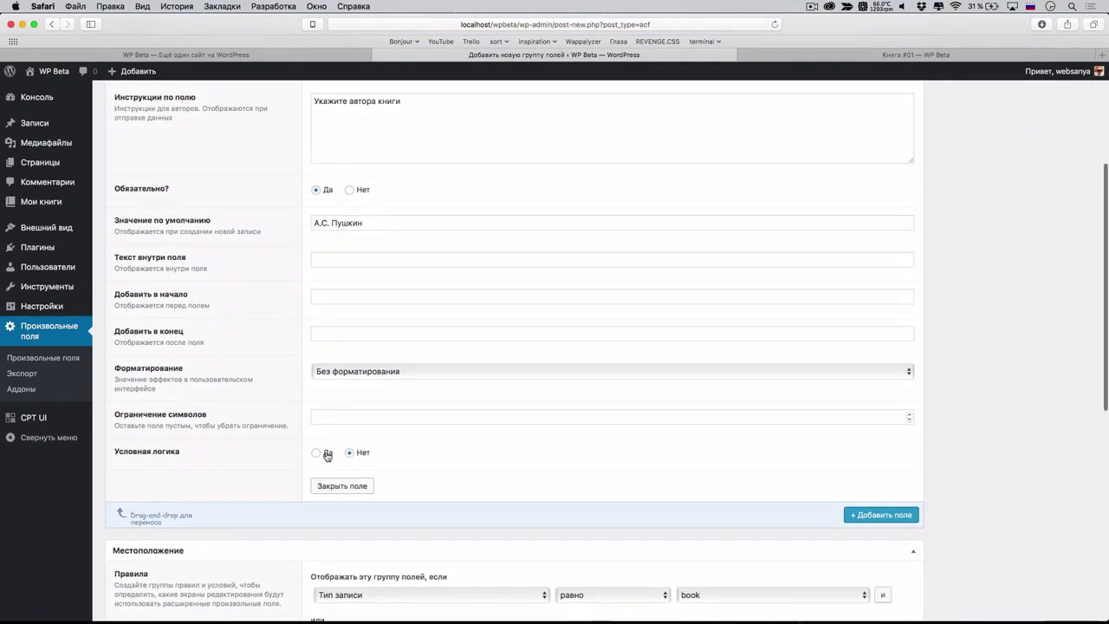
{"action": "scroll", "coordinate": [376, 487], "scroll_direction": "down", "scroll_amount": 1}
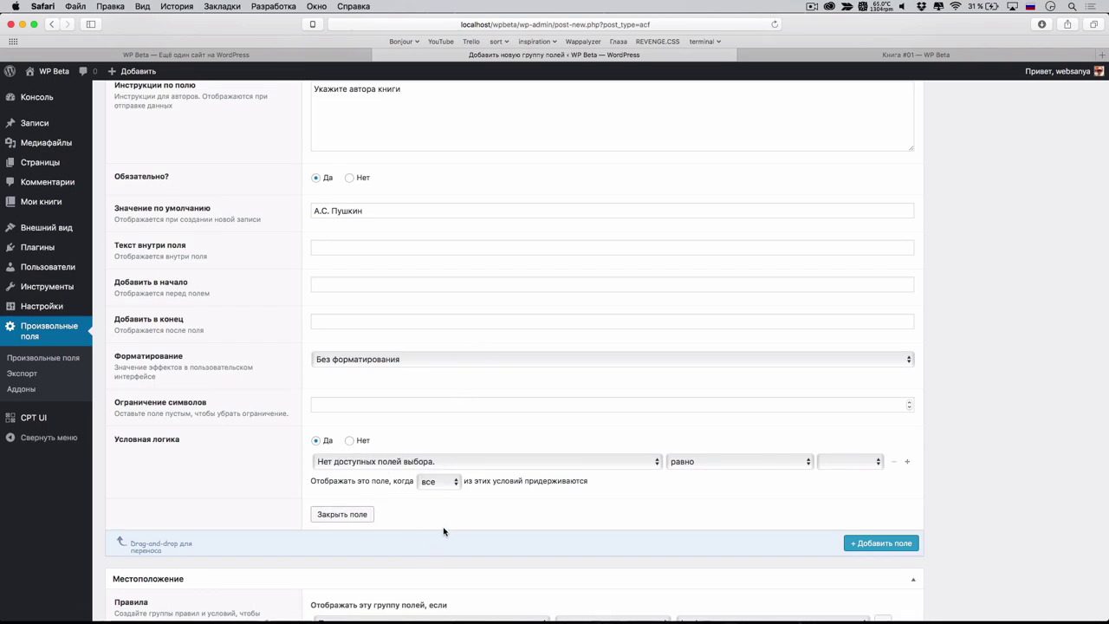
{"action": "left_click", "coordinate": [354, 440]}
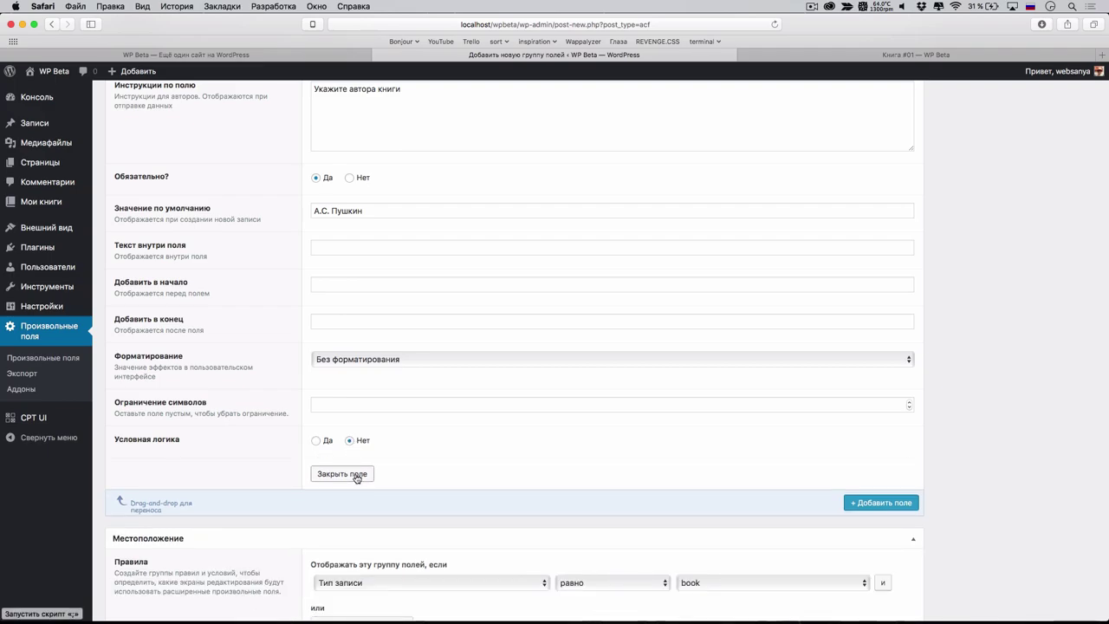
Step: Add a second field to the group and set its type to "Истина / Ложь"
{"action": "left_click", "coordinate": [868, 503]}
{"action": "scroll", "coordinate": [387, 410], "scroll_direction": "down", "scroll_amount": 5}
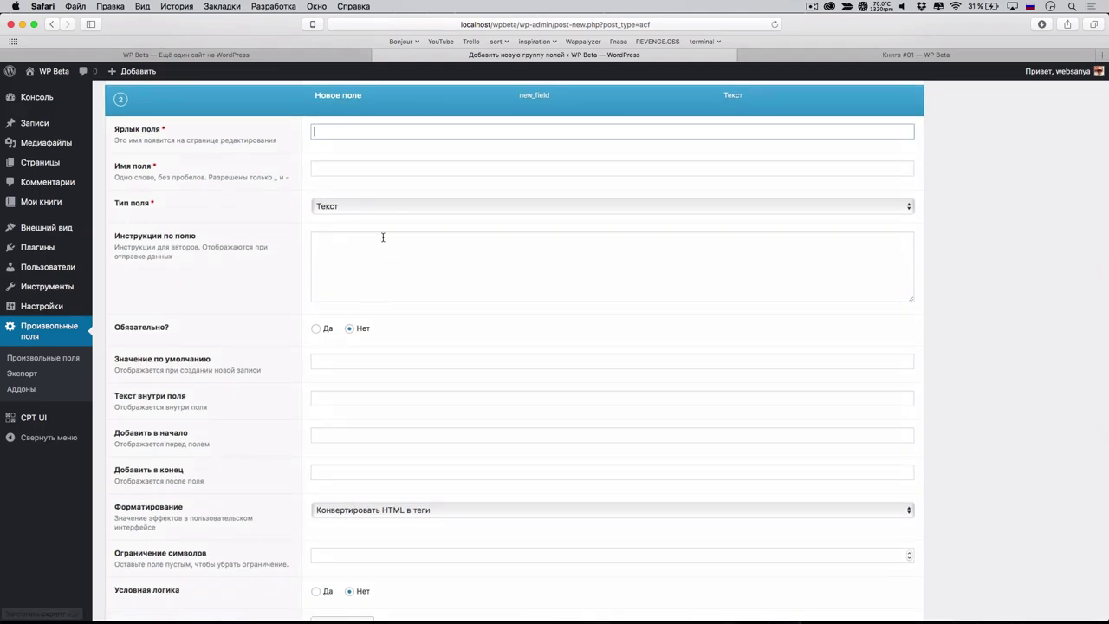
{"action": "left_click", "coordinate": [370, 207]}
{"action": "left_click", "coordinate": [380, 352]}
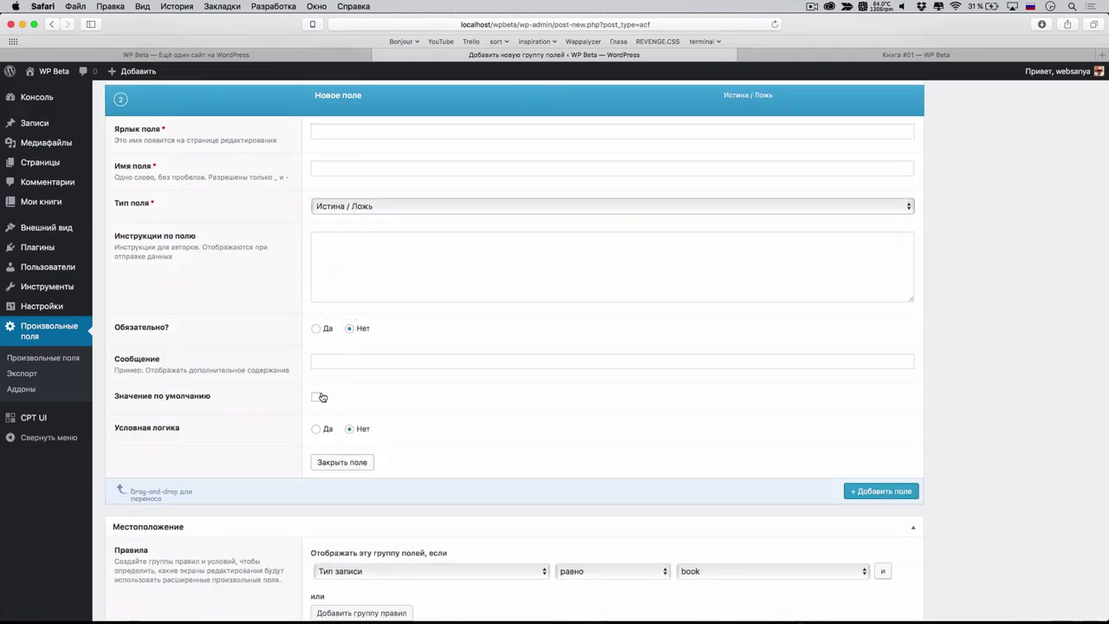
{"action": "left_click", "coordinate": [318, 428]}
{"action": "scroll", "coordinate": [359, 433], "scroll_direction": "up", "scroll_amount": 10}
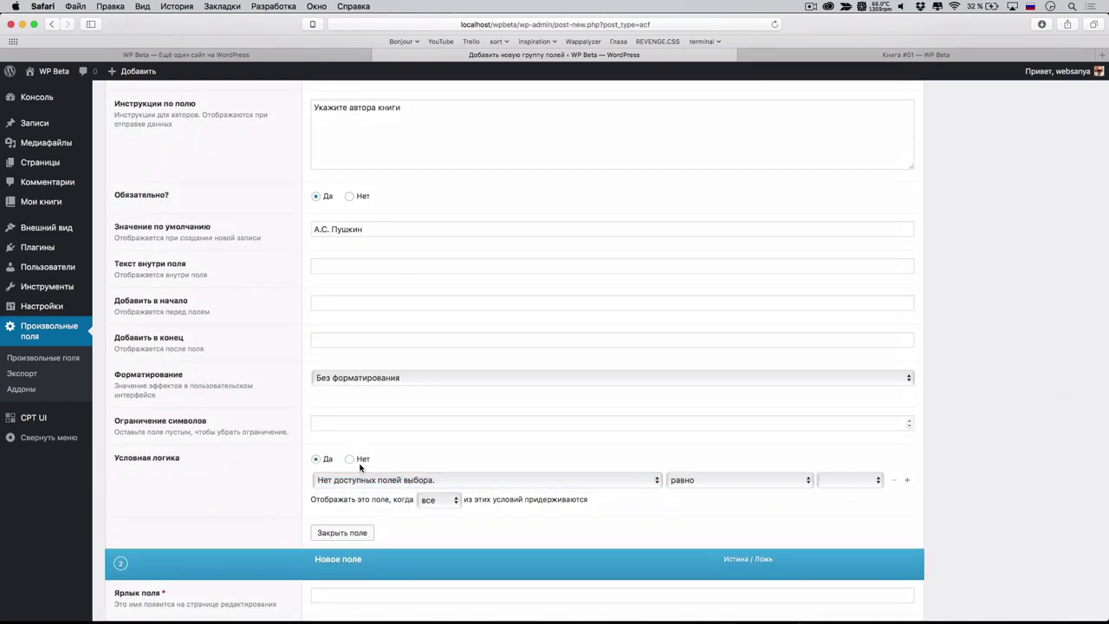
{"action": "scroll", "coordinate": [434, 438], "scroll_direction": "down", "scroll_amount": 5}
{"action": "left_click", "coordinate": [349, 381]}
Step: Give the second field the name book_has_author and the label "Есть автор"
{"action": "left_click", "coordinate": [390, 513]}
{"action": "type", "text": "a"}
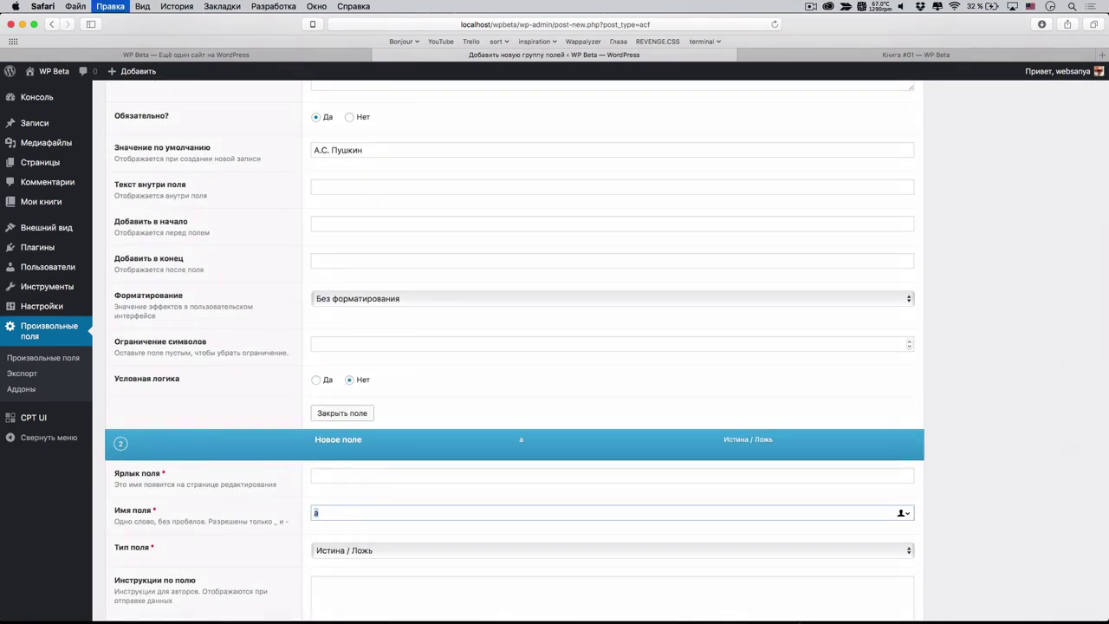
{"action": "type", "text": "has_author"}
{"action": "left_click", "coordinate": [346, 475]}
{"action": "type", "text": "Есть автор"}
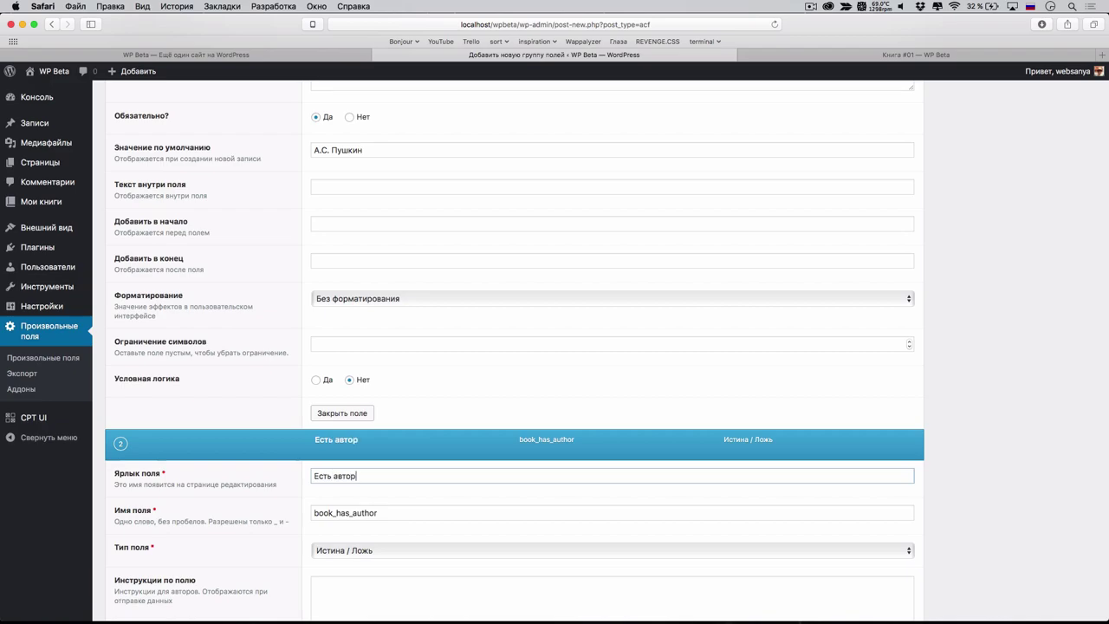
Step: Enter the instructions "Есть ли у книги автор?" for the second field and publish the field group
{"action": "scroll", "coordinate": [352, 270], "scroll_direction": "down", "scroll_amount": 5}
{"action": "left_click", "coordinate": [352, 270]}
{"action": "type", "text": "Есть ли у"}
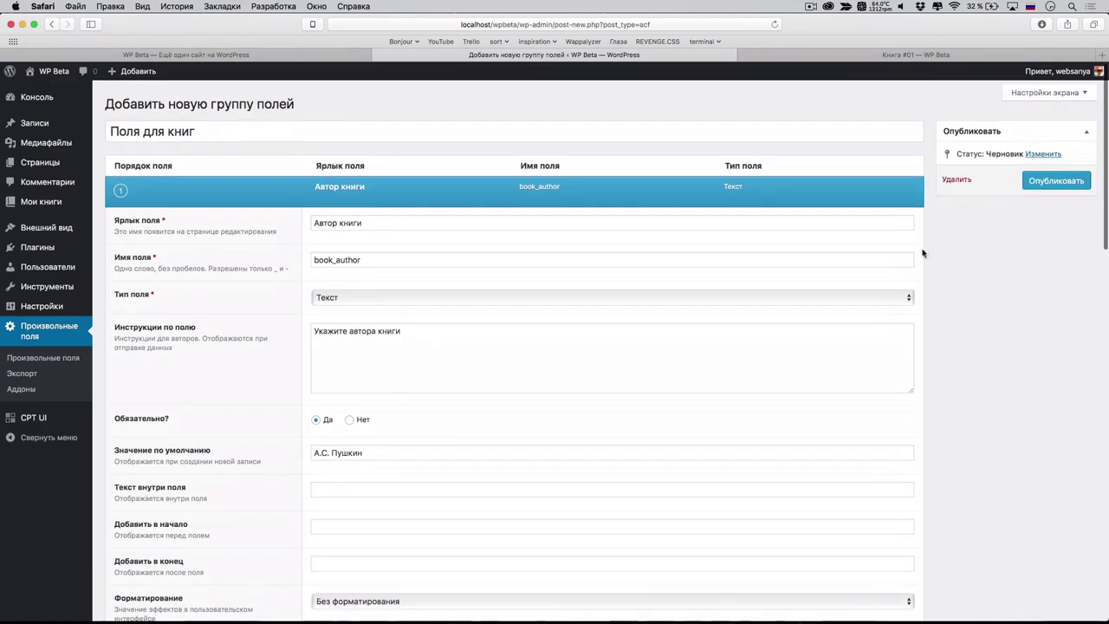
Step: Turn on conditional logic for the "Автор книги" field, using "Есть автор" as the field its rule depends on
{"action": "left_click", "coordinate": [323, 217]}
{"action": "scroll", "coordinate": [382, 360], "scroll_direction": "down", "scroll_amount": 10}
{"action": "left_click", "coordinate": [315, 392]}
{"action": "left_click", "coordinate": [425, 412]}
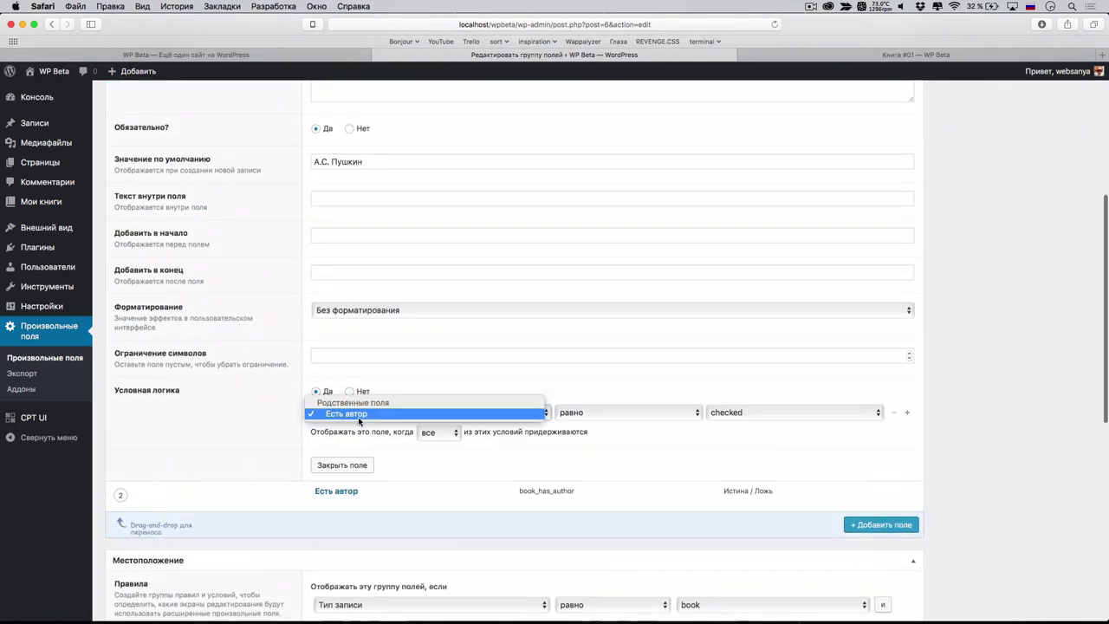
{"action": "left_click", "coordinate": [379, 368]}
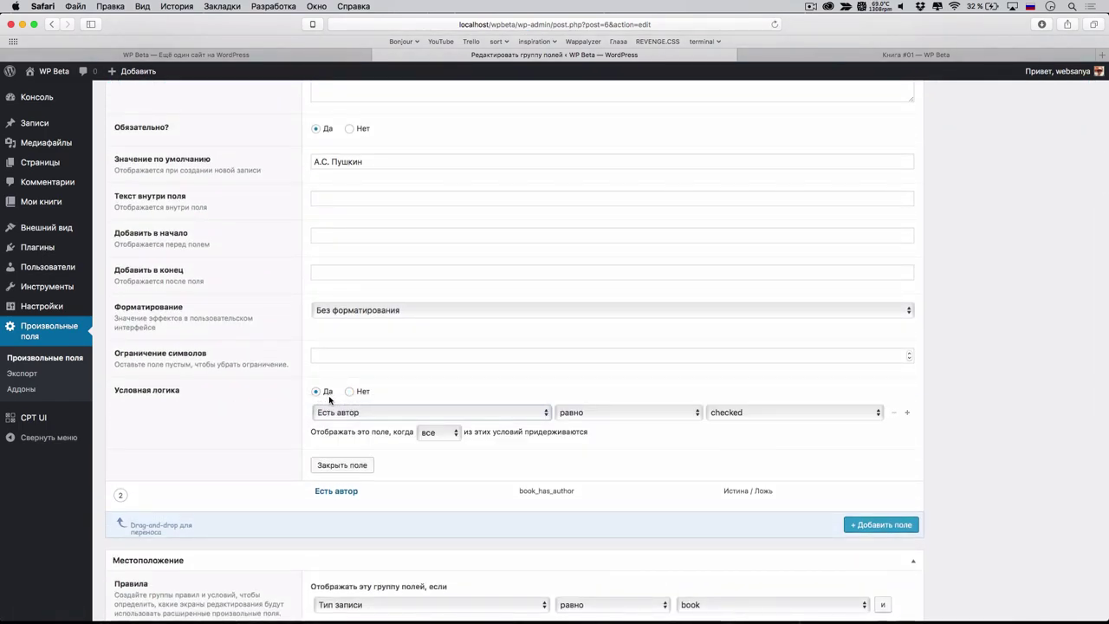
{"action": "left_click", "coordinate": [347, 412]}
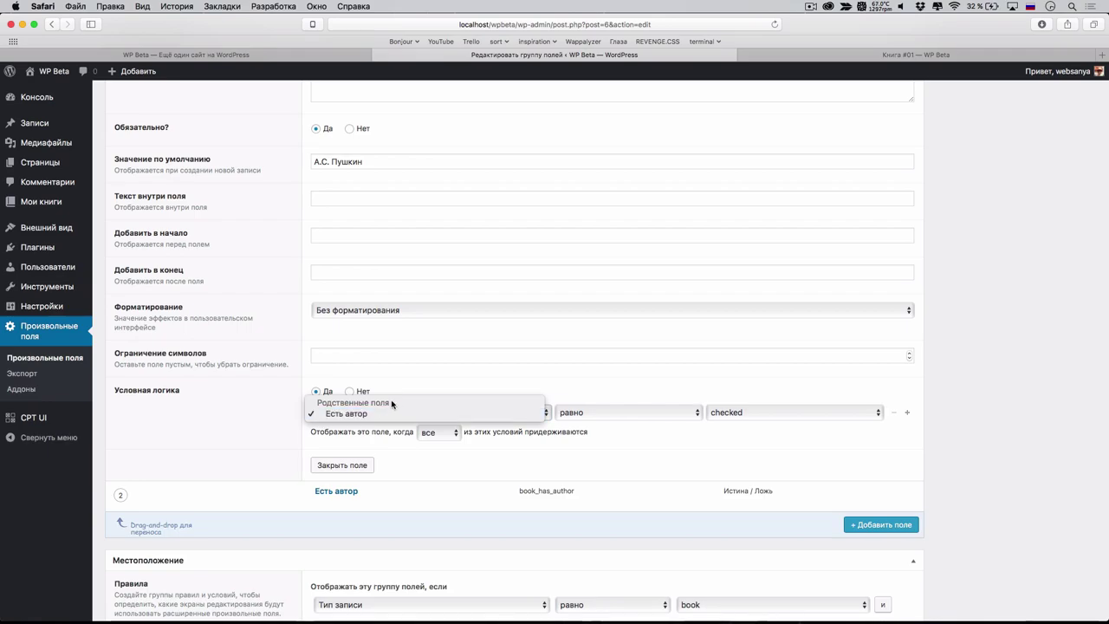
{"action": "left_click", "coordinate": [380, 479]}
{"action": "scroll", "coordinate": [379, 479], "scroll_direction": "down", "scroll_amount": 1}
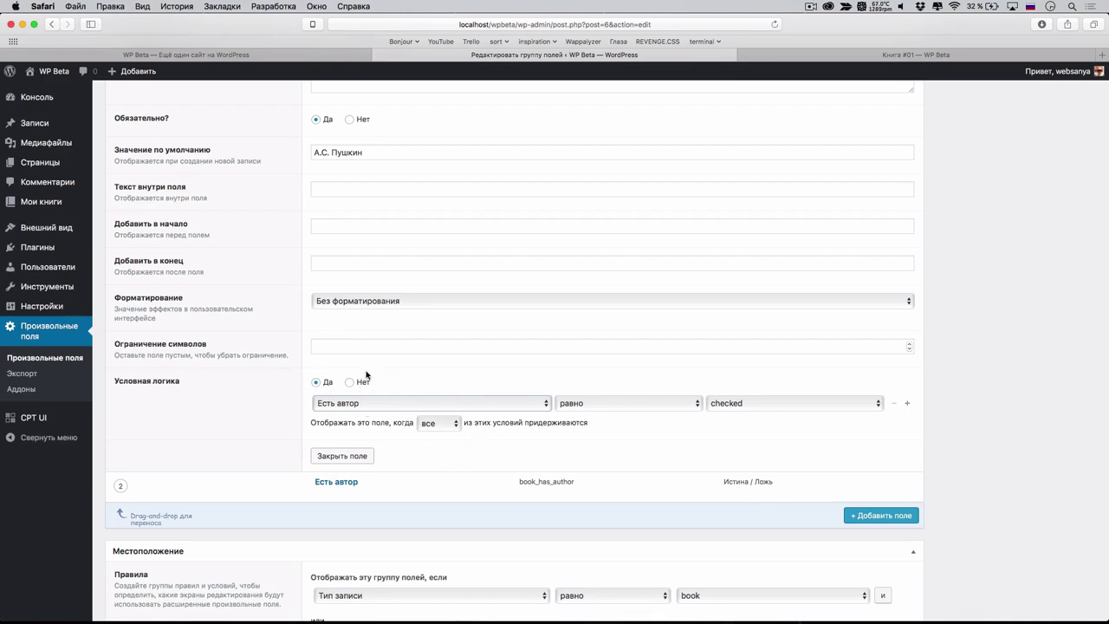
Step: Review the rule's value and matching options, keeping "checked" and "все", and close the author field's settings
{"action": "left_click", "coordinate": [717, 404]}
{"action": "left_click", "coordinate": [723, 404]}
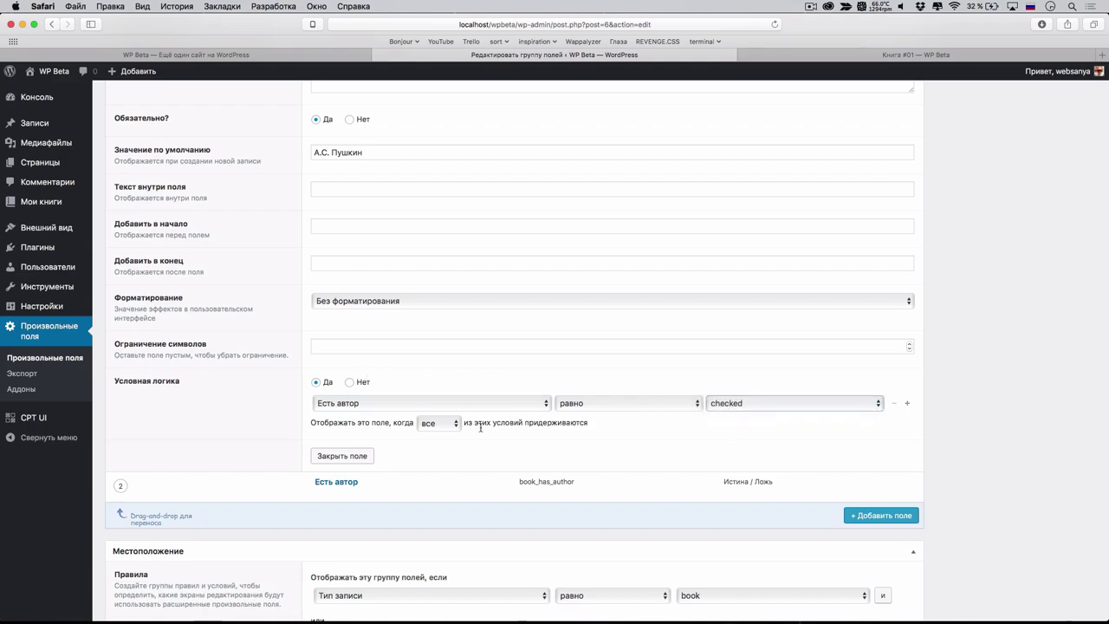
{"action": "left_click", "coordinate": [434, 430]}
{"action": "left_click", "coordinate": [434, 427]}
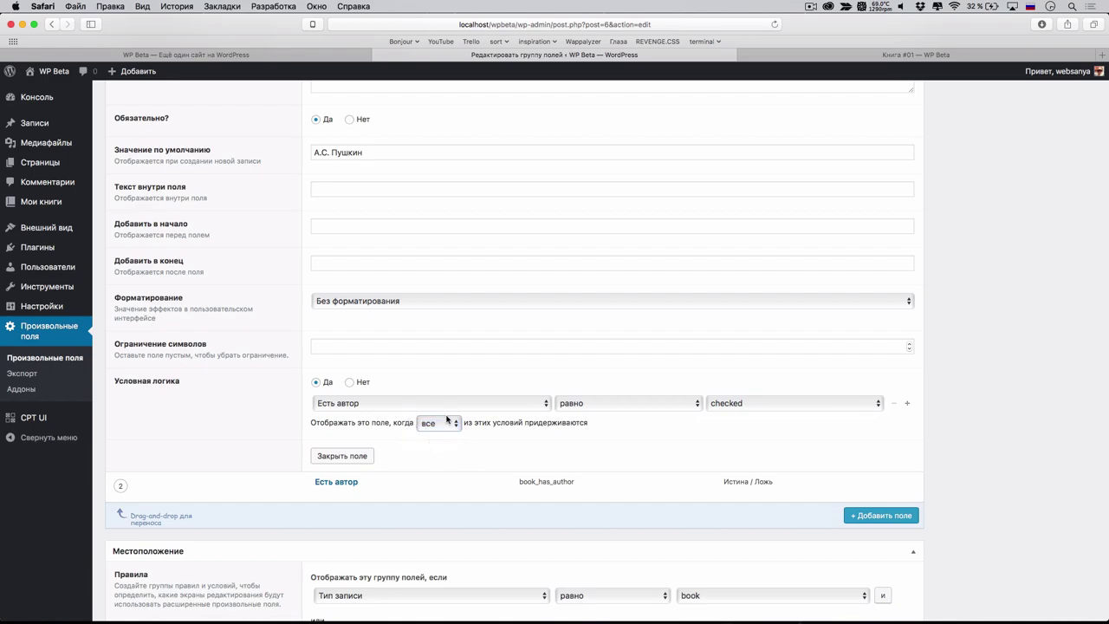
{"action": "left_click", "coordinate": [357, 458]}
Step: Reorder the fields so "Есть автор" comes before "Автор книги", and update the field group
{"action": "scroll", "coordinate": [355, 260], "scroll_direction": "up", "scroll_amount": 3}
{"action": "left_click_drag", "start_coordinate": [372, 216], "coordinate": [174, 240]}
{"action": "left_click_drag", "start_coordinate": [111, 221], "coordinate": [116, 255]}
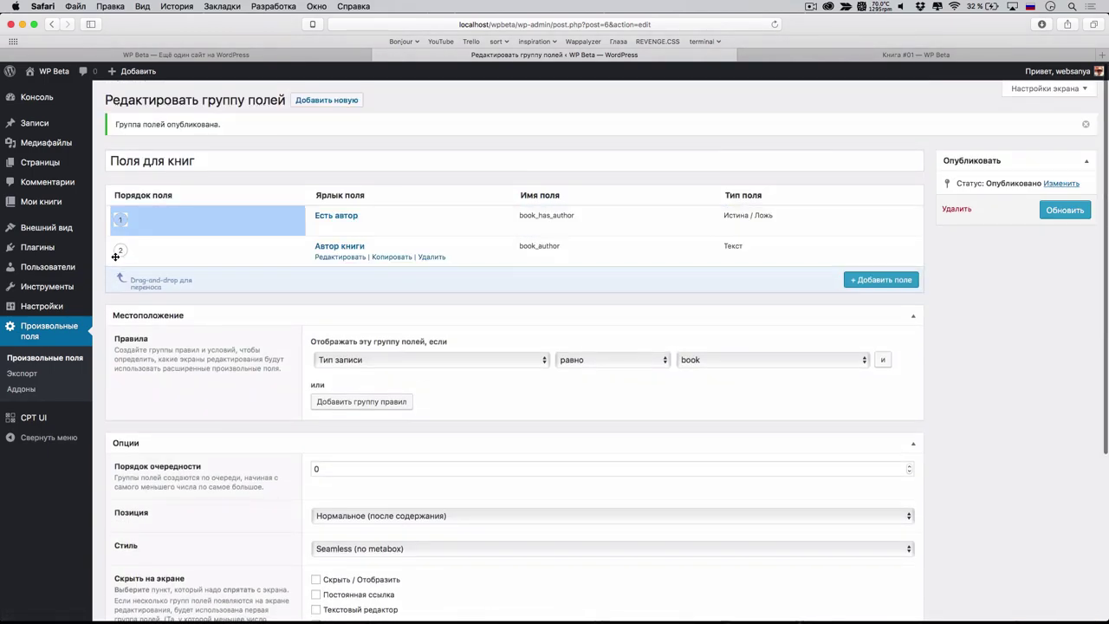
{"action": "left_click", "coordinate": [1064, 209]}
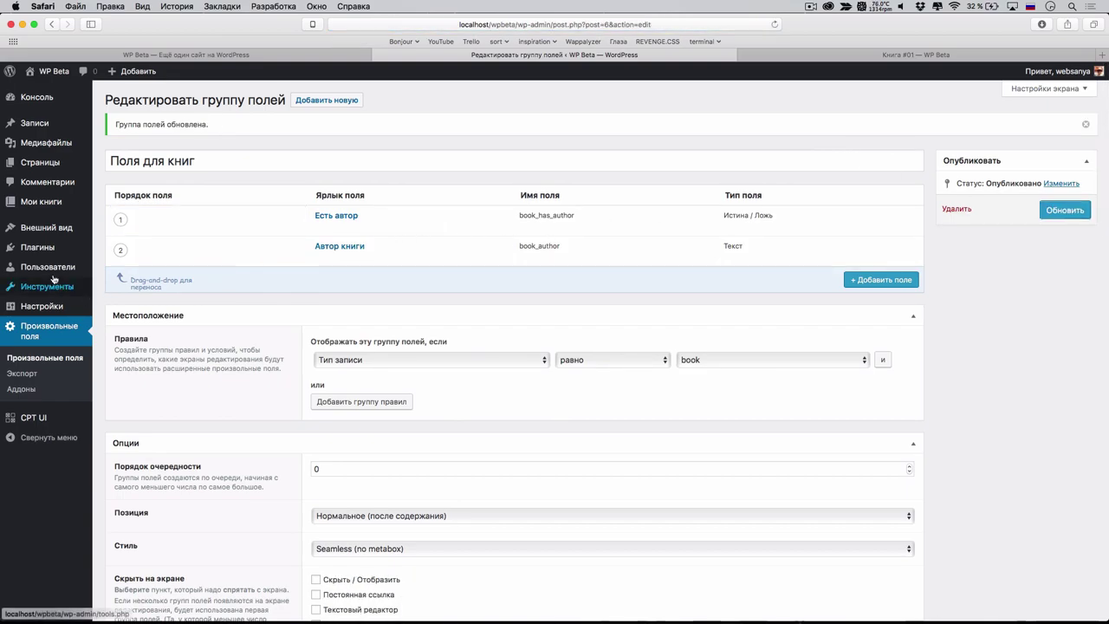
Step: Open Книга #01 for editing, collapse the standard custom fields box and tick "Есть автор" to test the conditional author field
{"action": "left_click", "coordinate": [49, 204]}
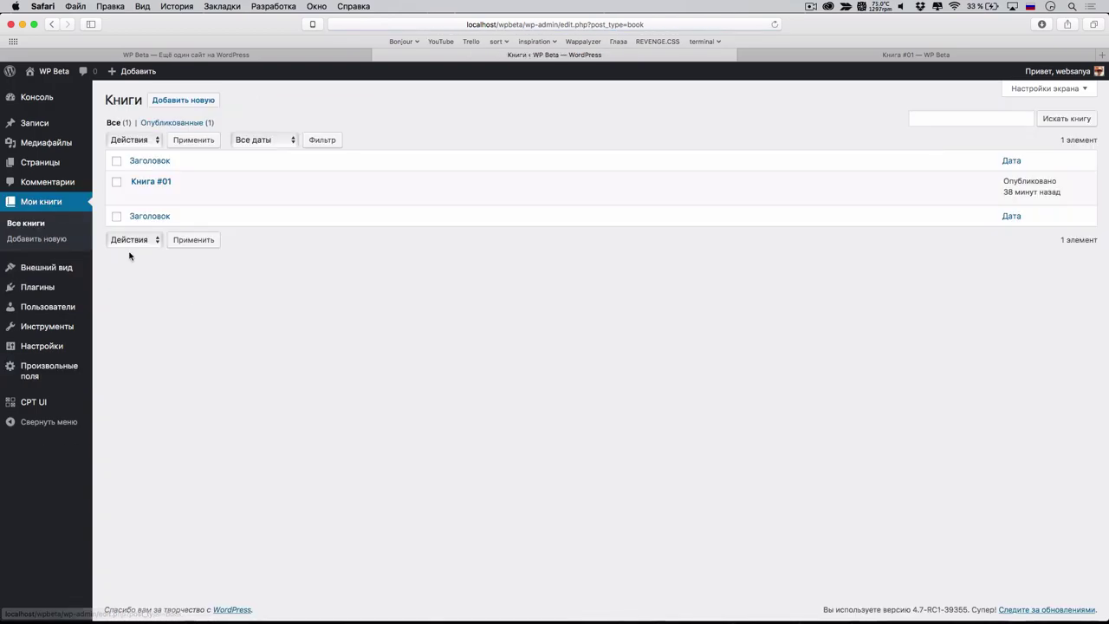
{"action": "left_click", "coordinate": [145, 195]}
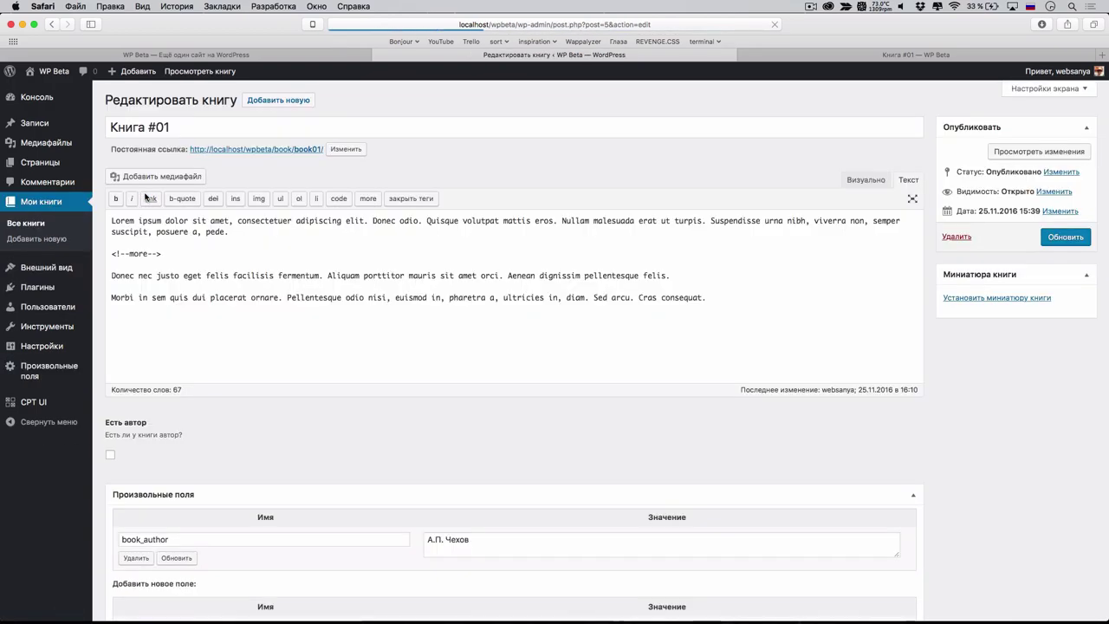
{"action": "scroll", "coordinate": [271, 435], "scroll_direction": "down", "scroll_amount": 2}
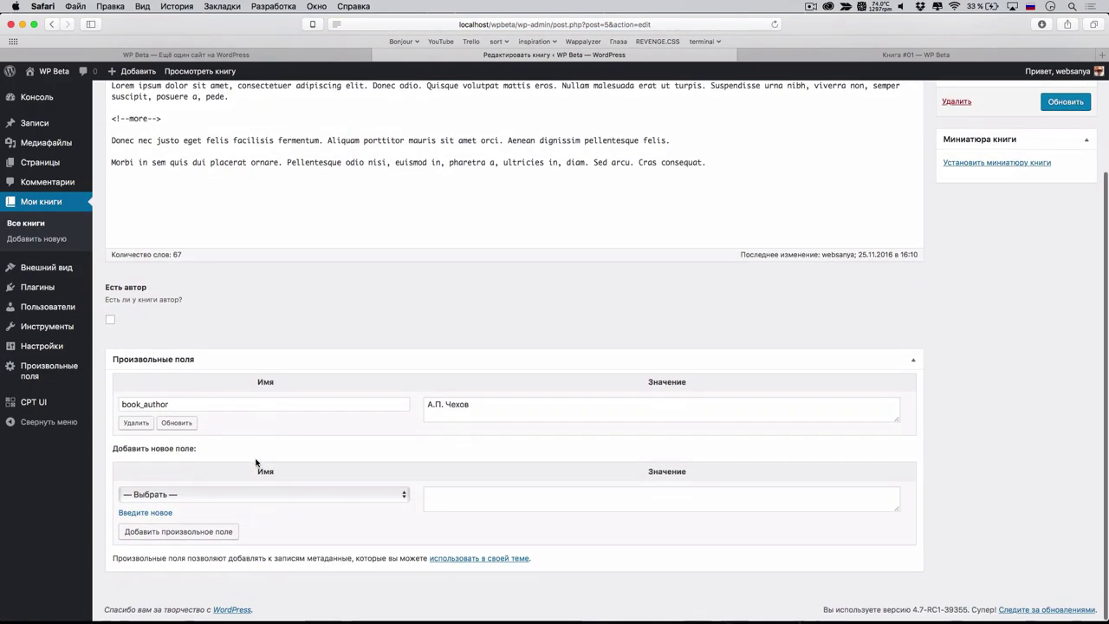
{"action": "left_click", "coordinate": [913, 360]}
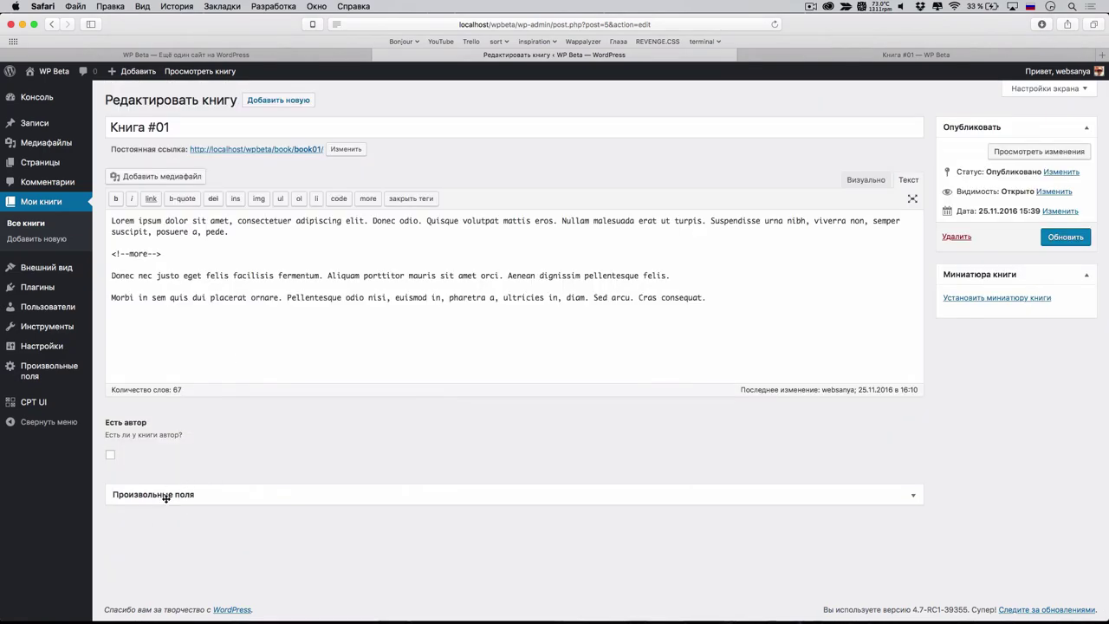
{"action": "left_click", "coordinate": [110, 455]}
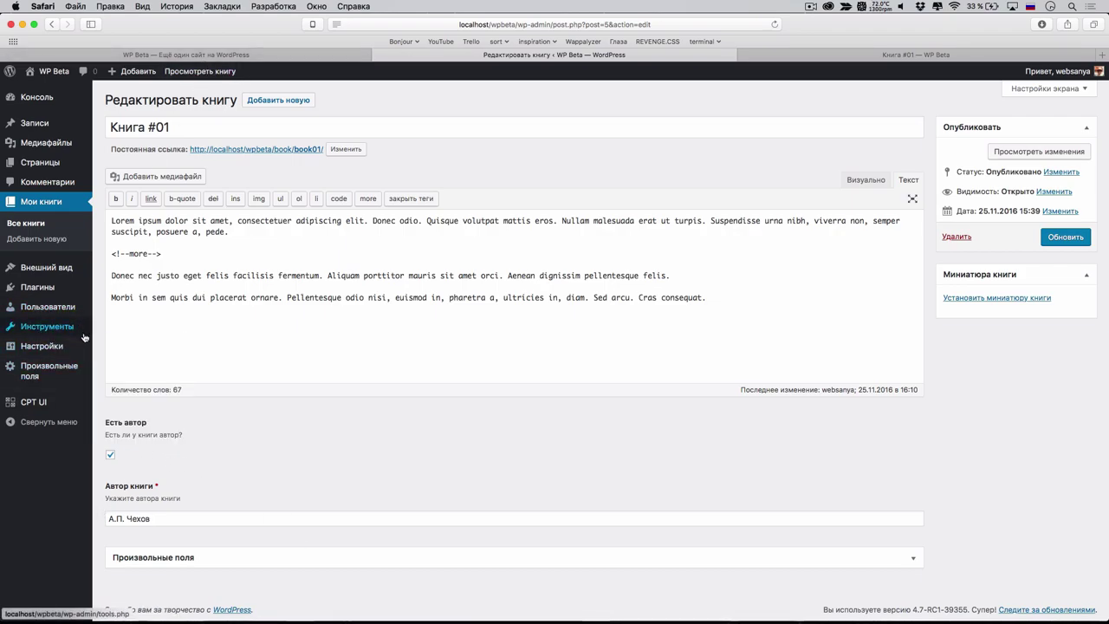
Step: Open the "Поля для книг" group in a separate tab and set its style to "Standard (WP metabox)", keeping the position "Нормальное (после содержания)"
{"action": "left_click", "coordinate": [50, 370], "text": "super"}
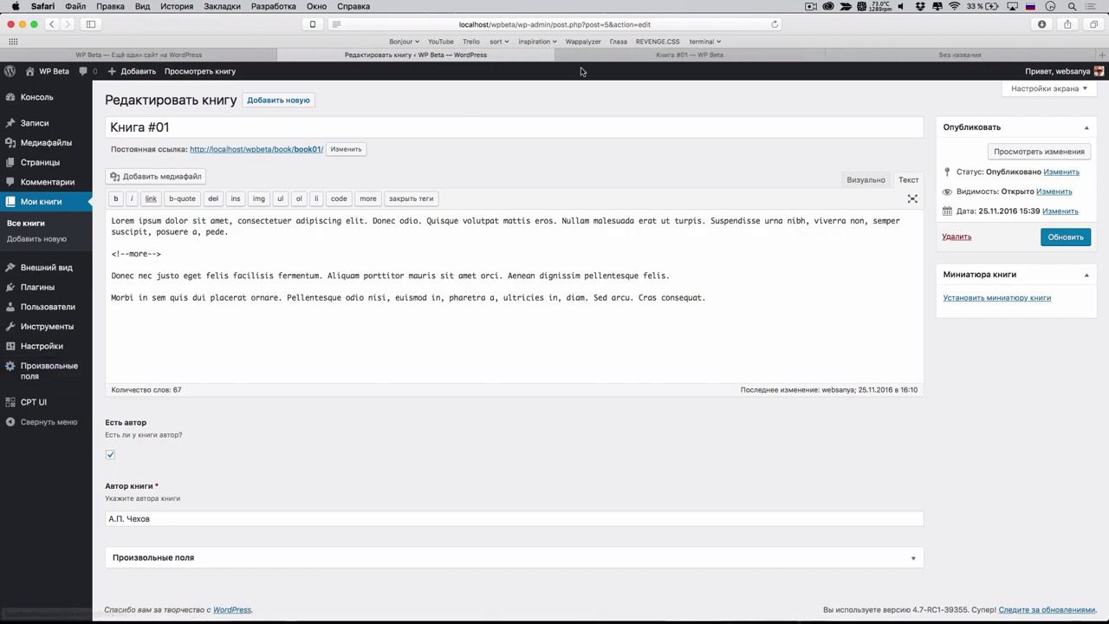
{"action": "left_click", "coordinate": [879, 56]}
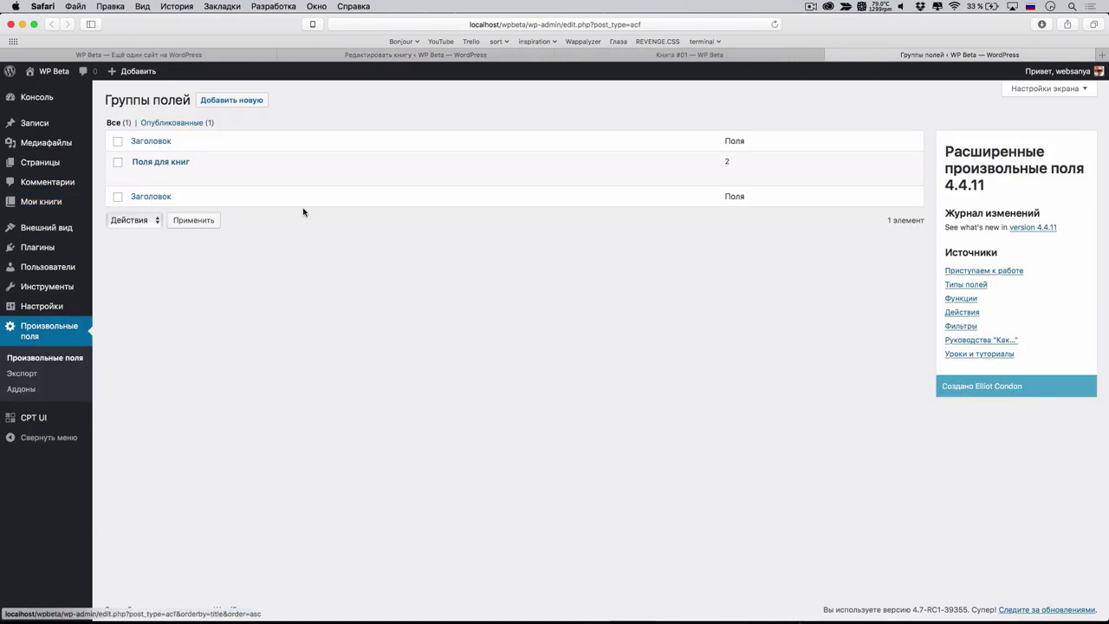
{"action": "left_click", "coordinate": [149, 175]}
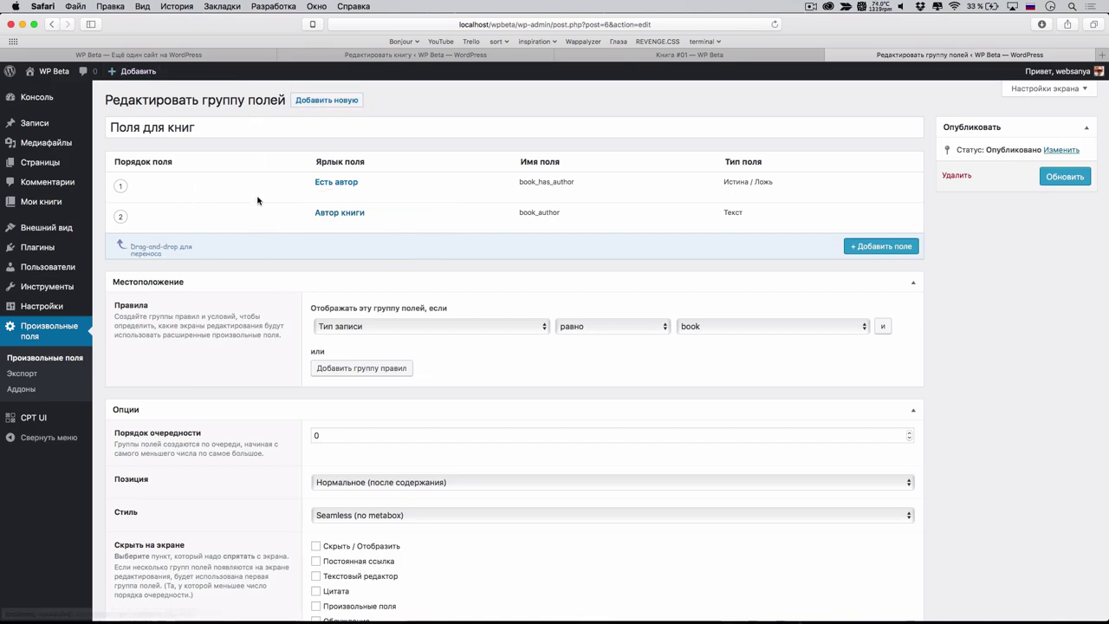
{"action": "scroll", "coordinate": [258, 199], "scroll_direction": "down", "scroll_amount": 5}
{"action": "left_click", "coordinate": [400, 359]}
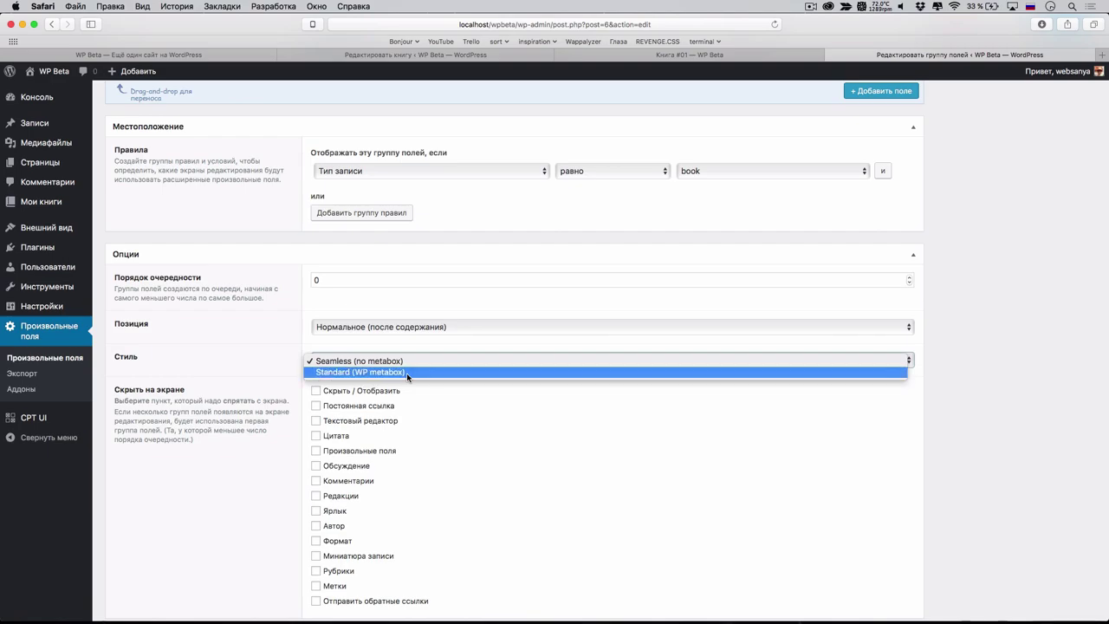
{"action": "left_click", "coordinate": [407, 372]}
{"action": "left_click", "coordinate": [381, 327]}
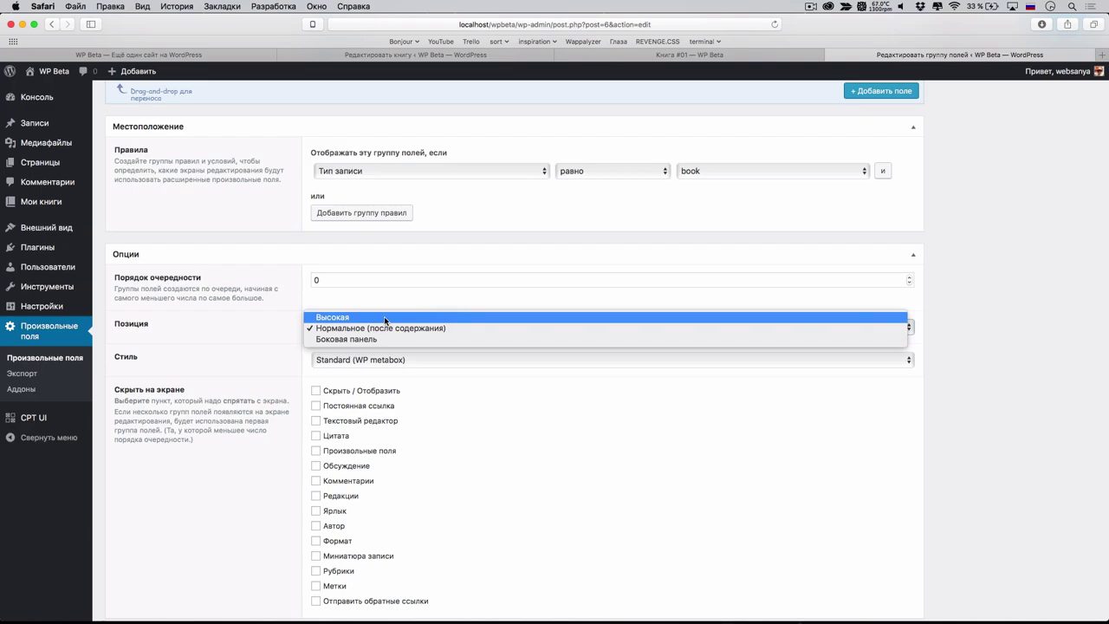
{"action": "left_click", "coordinate": [497, 384]}
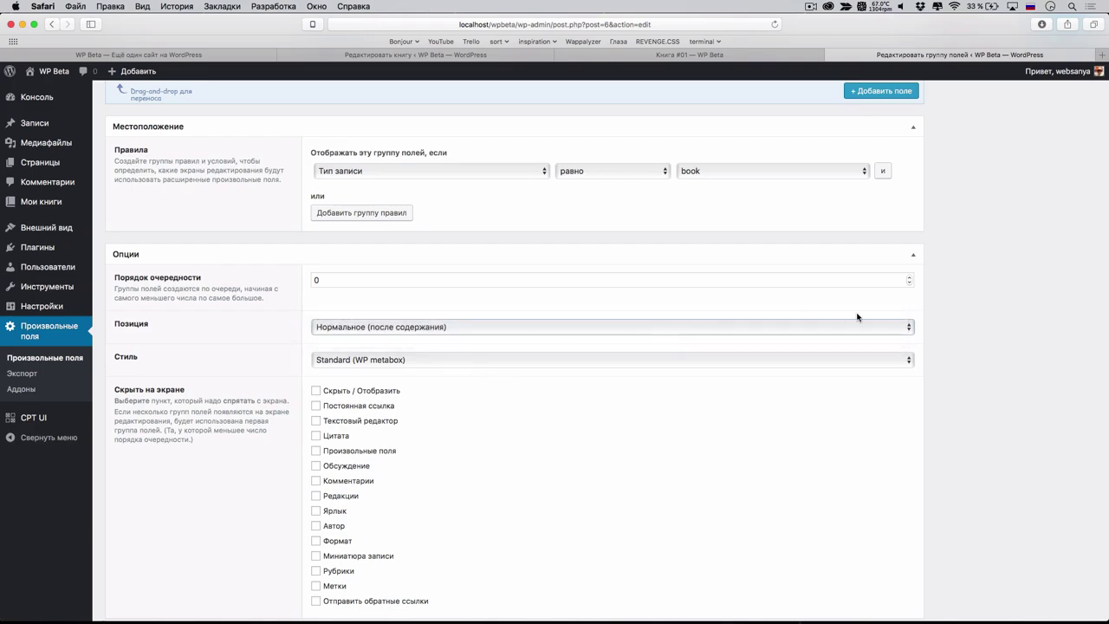
Step: Update the field group and check how its box appears on the book's edit page
{"action": "scroll", "coordinate": [861, 310], "scroll_direction": "up", "scroll_amount": 4}
{"action": "left_click", "coordinate": [1051, 178]}
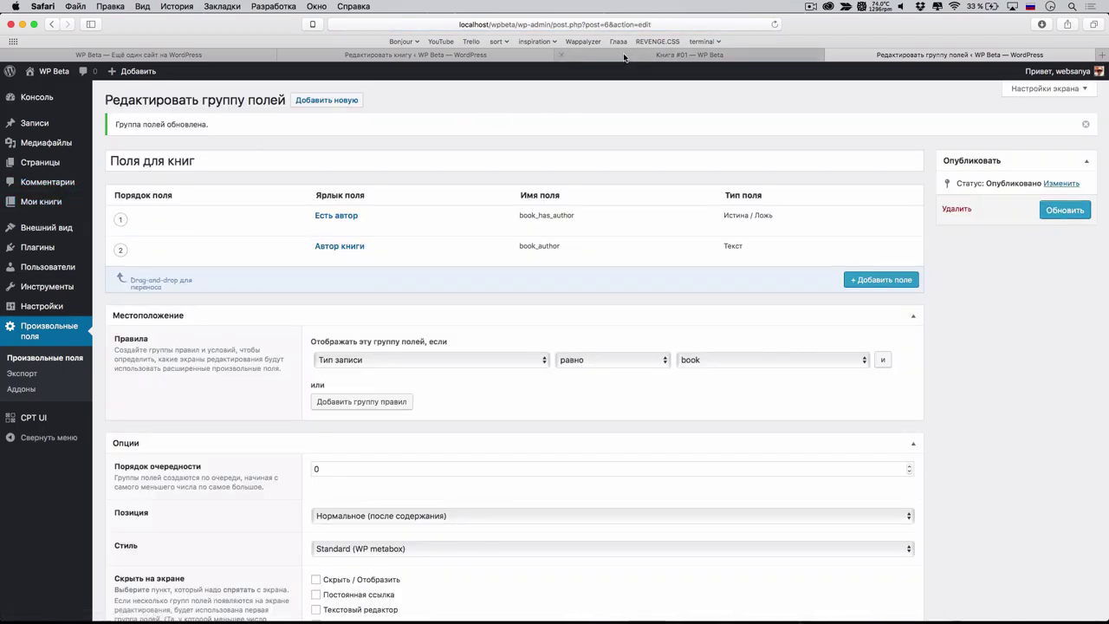
{"action": "left_click", "coordinate": [502, 55]}
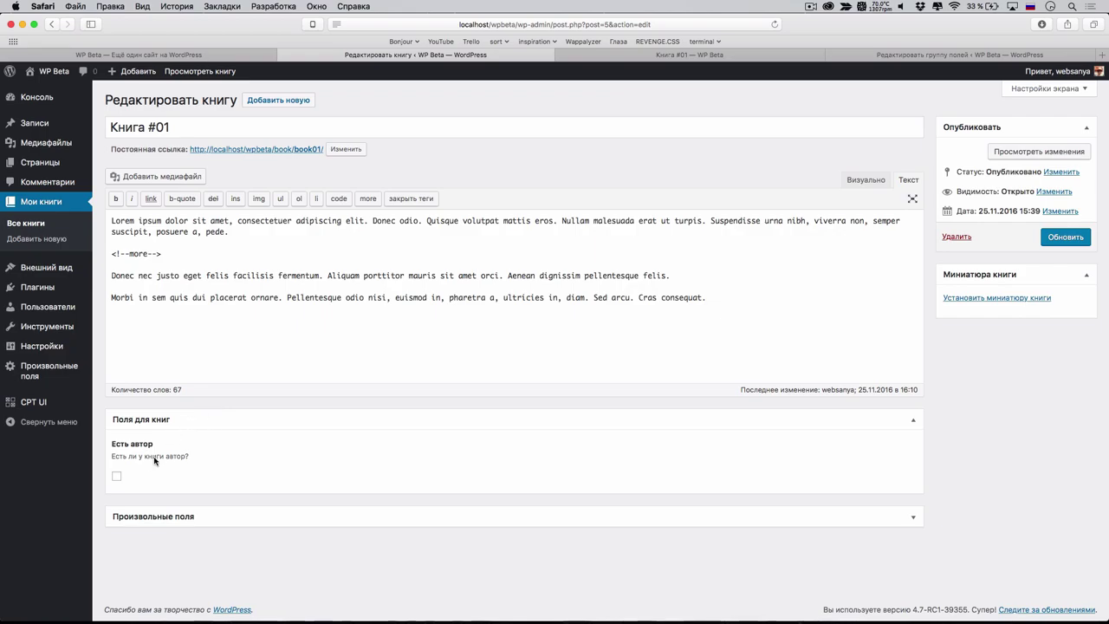
Step: Set the "Есть автор" field's message to "Есть" and update the field group
{"action": "left_click", "coordinate": [911, 54]}
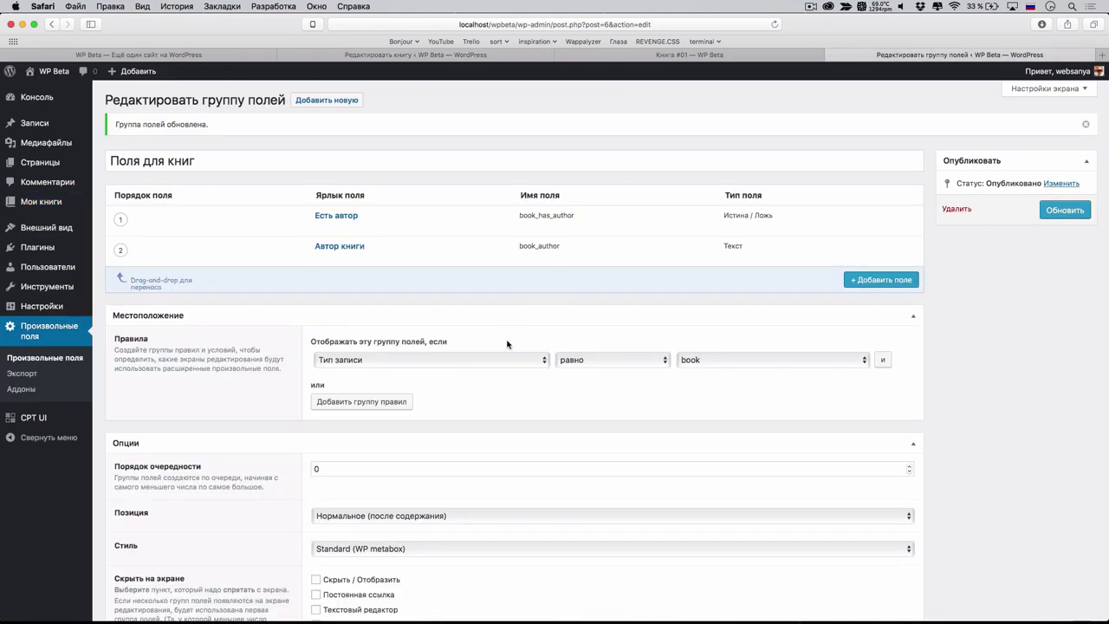
{"action": "left_click", "coordinate": [337, 215]}
{"action": "scroll", "coordinate": [404, 316], "scroll_direction": "down", "scroll_amount": 2}
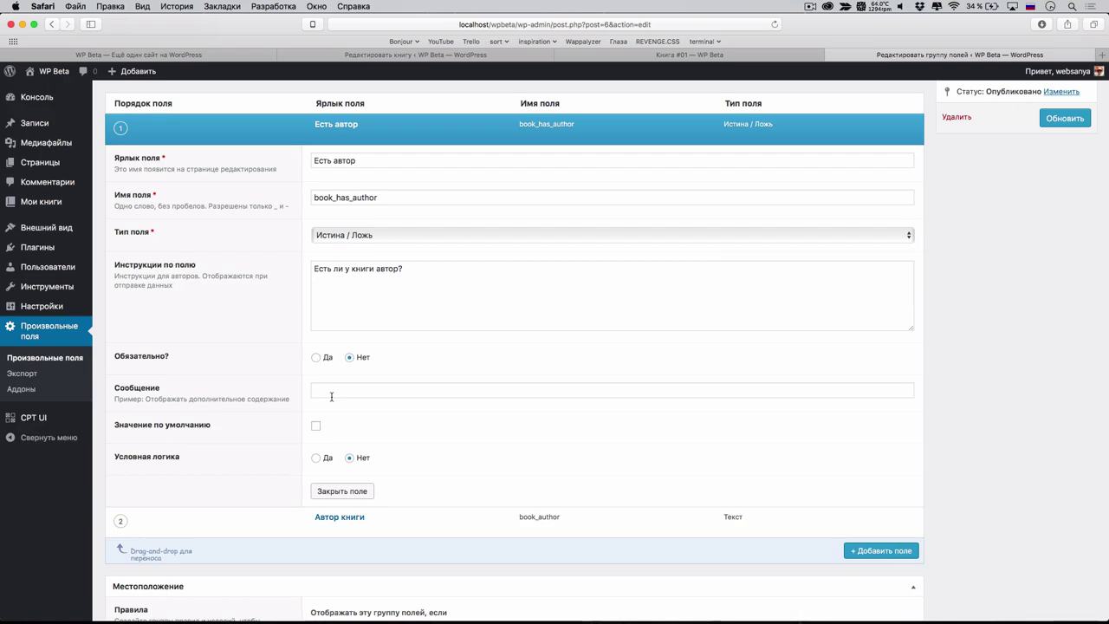
{"action": "left_click", "coordinate": [339, 396]}
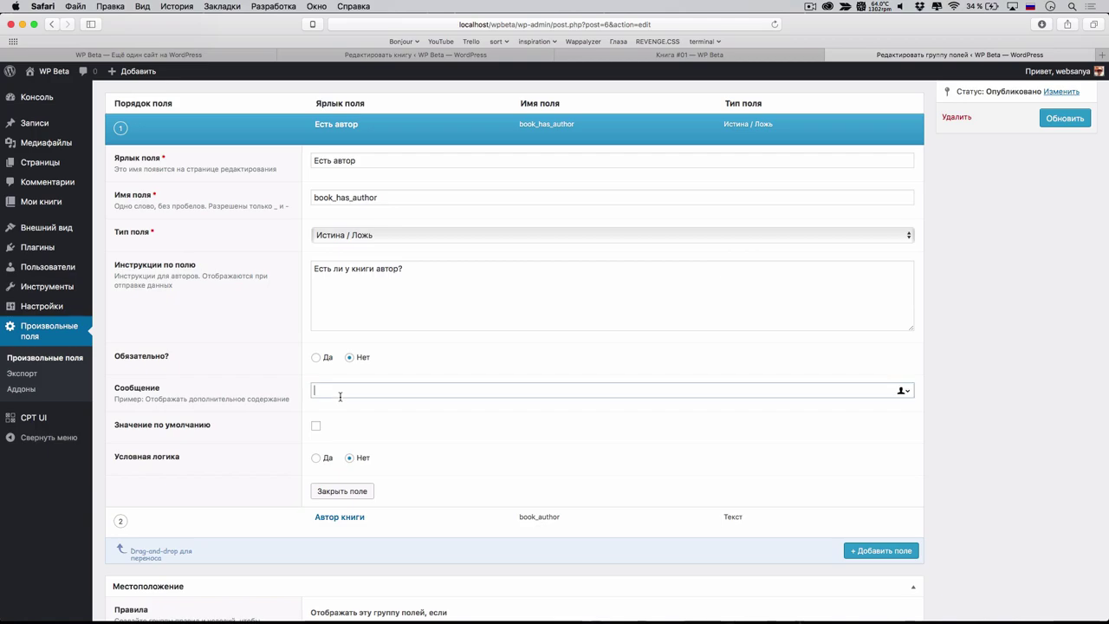
{"action": "left_click", "coordinate": [342, 491]}
{"action": "left_click", "coordinate": [1065, 118]}
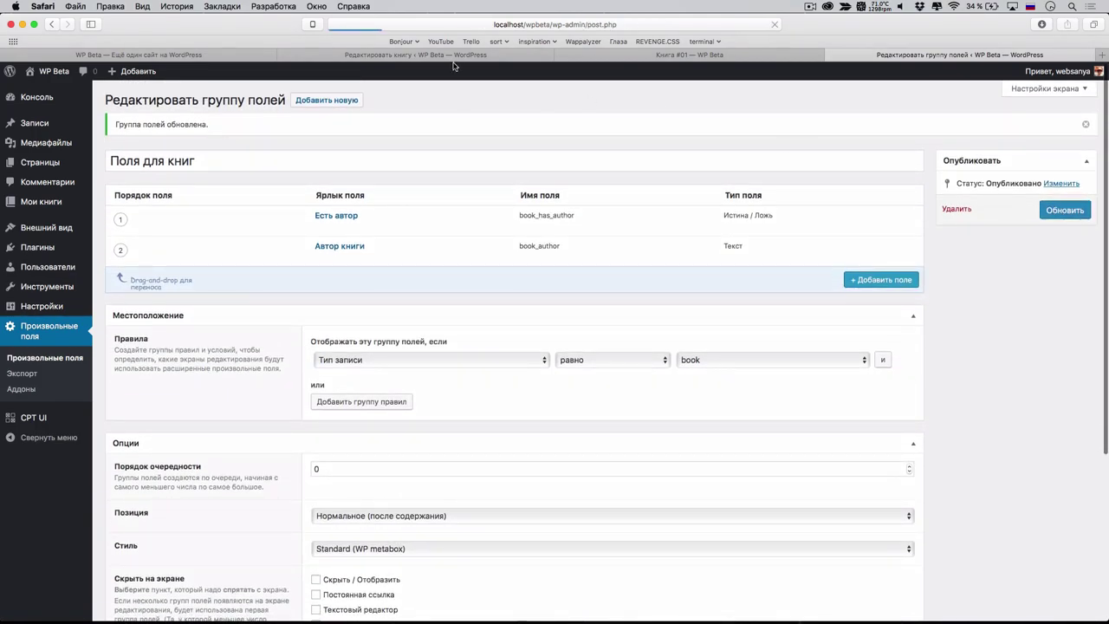
Step: Reload the edit page of Книга #01, tick "Есть" and place the cursor in the "Автор книги" field
{"action": "left_click", "coordinate": [453, 54]}
{"action": "key", "text": "super+r"}
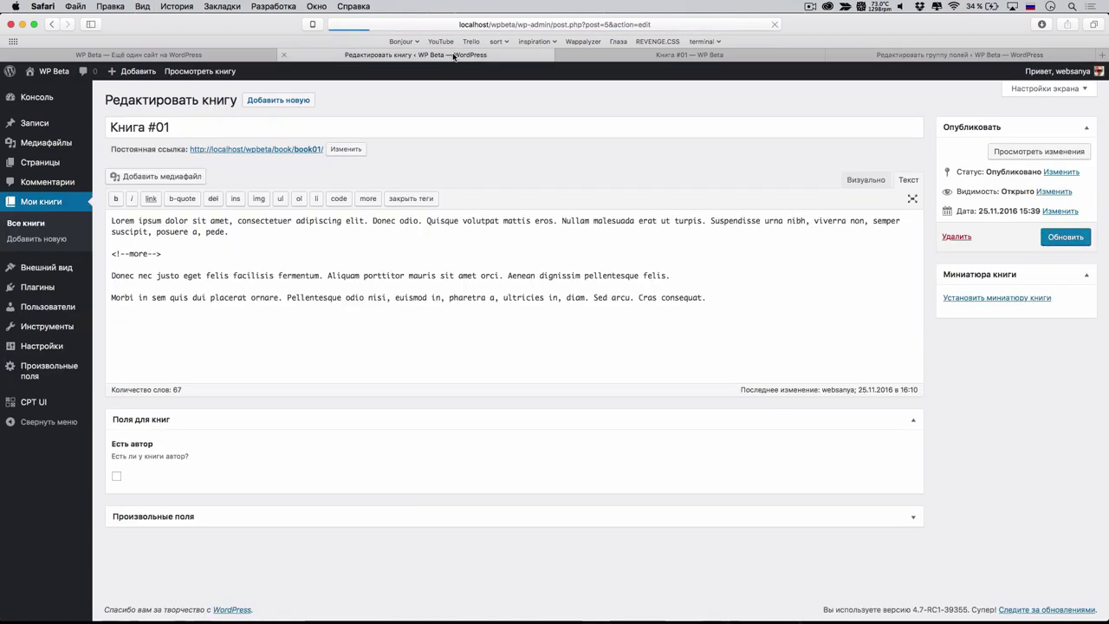
{"action": "left_click", "coordinate": [138, 478]}
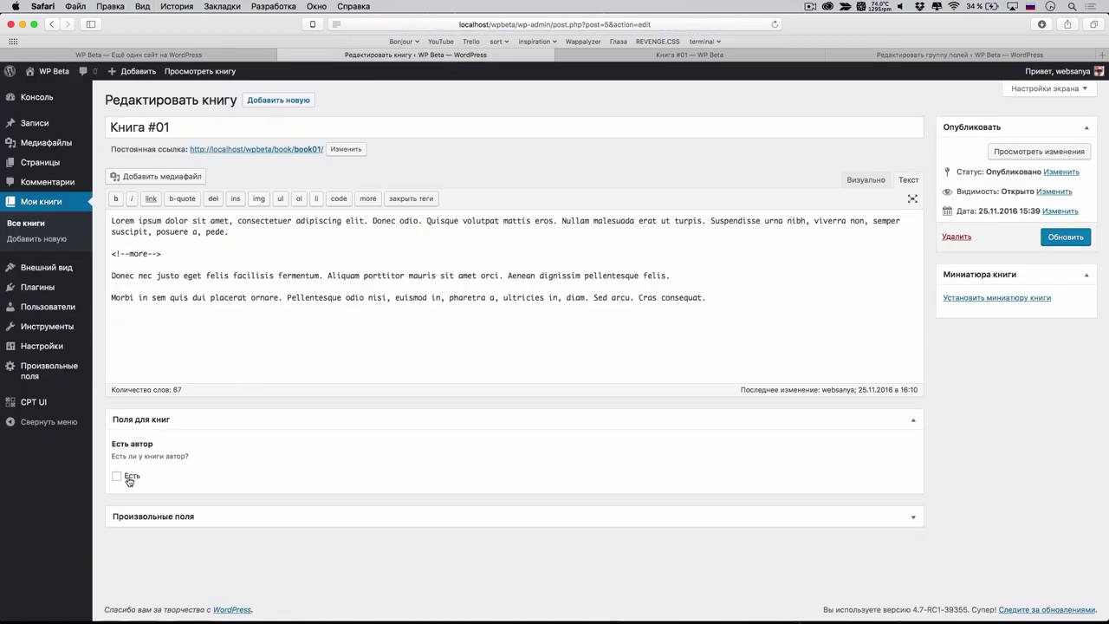
{"action": "left_click", "coordinate": [253, 541]}
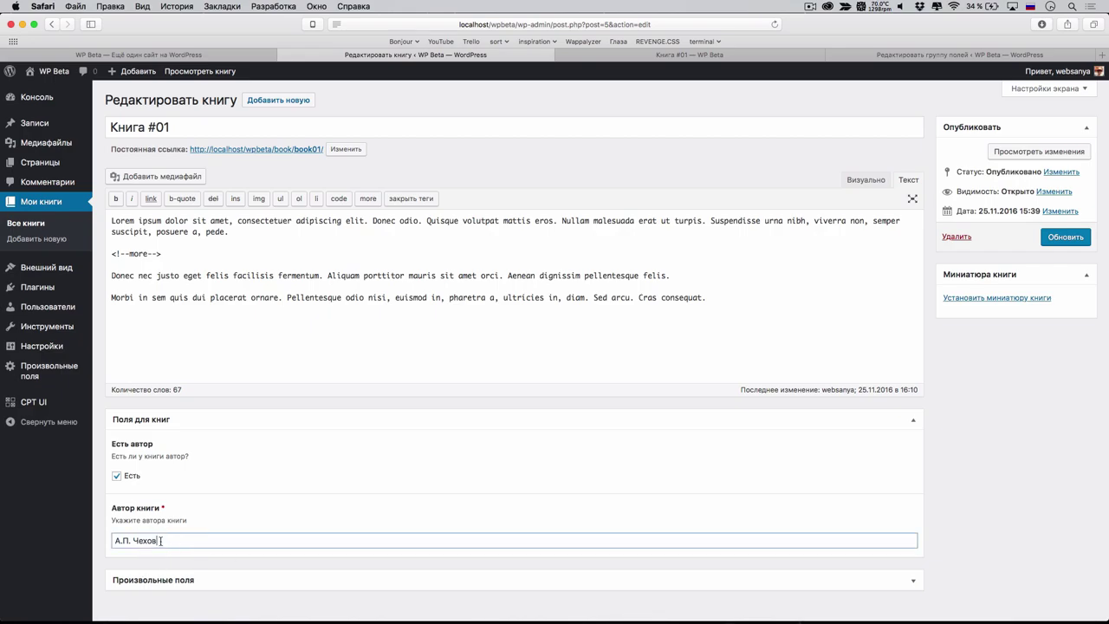
Step: Expand the standard custom fields box to compare its book_author value with the "Автор книги" field
{"action": "scroll", "coordinate": [160, 540], "scroll_direction": "down", "scroll_amount": 1}
{"action": "left_click", "coordinate": [916, 564]}
{"action": "scroll", "coordinate": [385, 510], "scroll_direction": "down", "scroll_amount": 5}
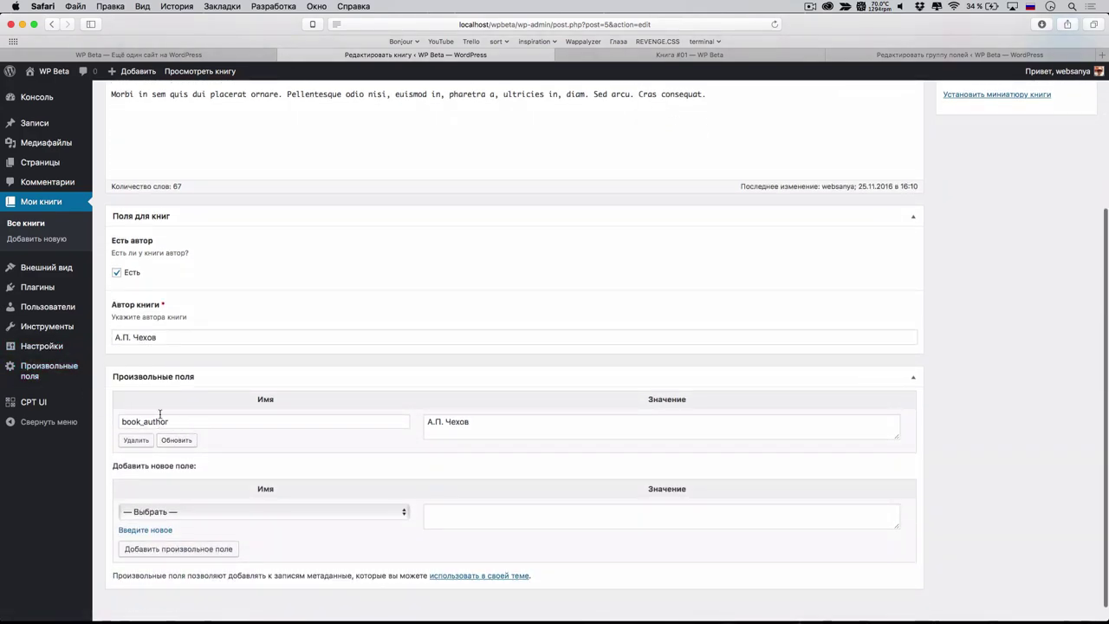
Step: Set the "Автор книги" field of Книга #01 to "Н.В. Гоголь" and update the book
{"action": "mouse_move", "coordinate": [37, 368]}
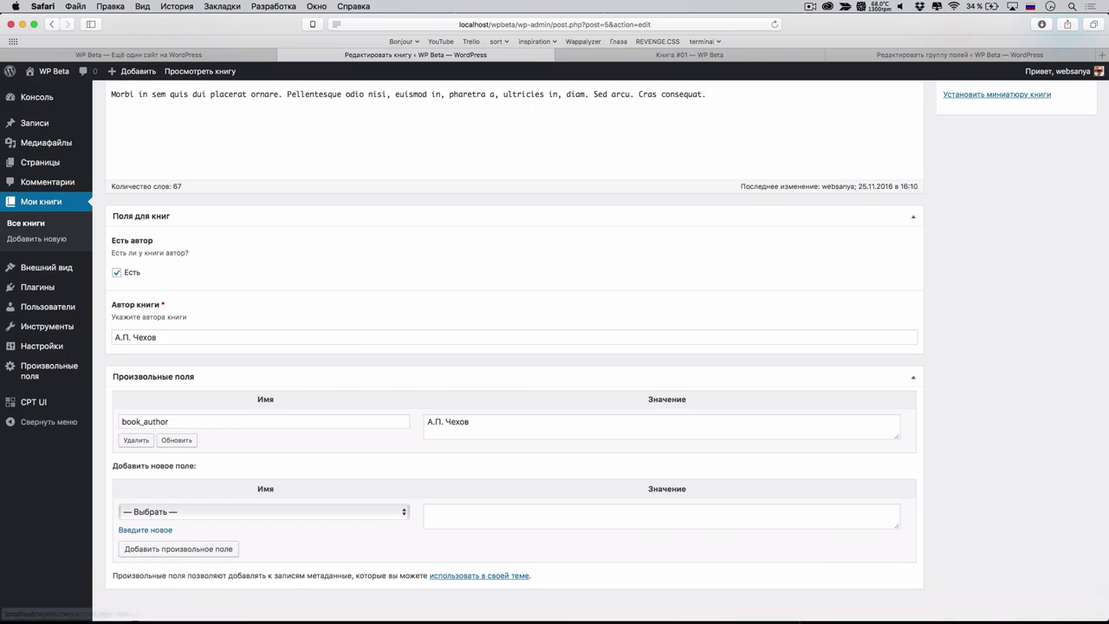
{"action": "key", "text": "super+Tab"}
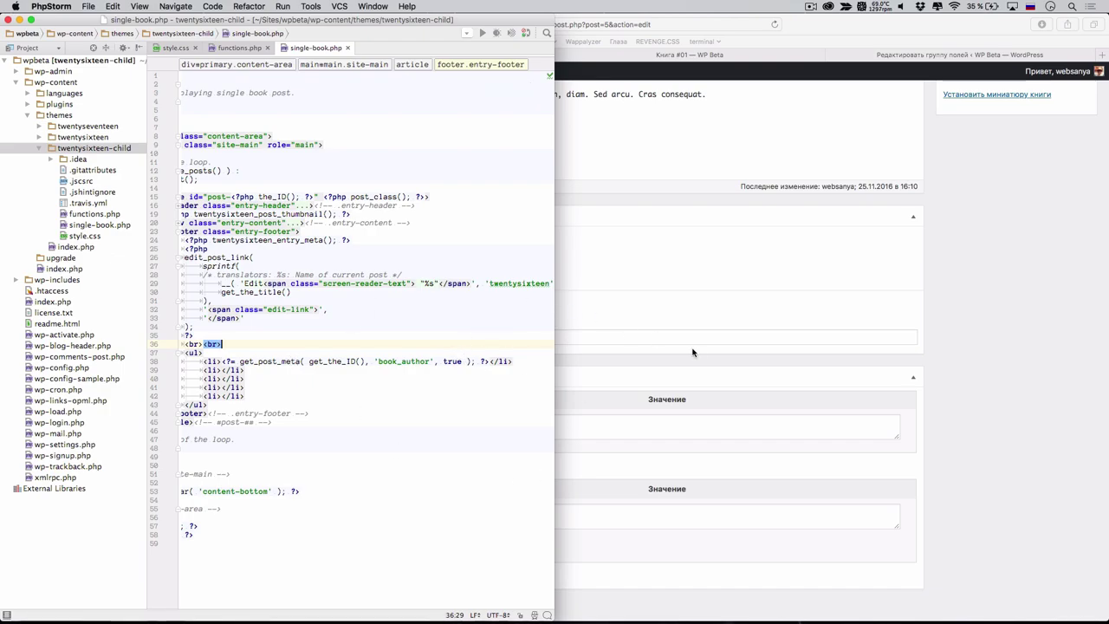
{"action": "left_click", "coordinate": [665, 367]}
{"action": "scroll", "coordinate": [665, 370], "scroll_direction": "up", "scroll_amount": 3}
{"action": "triple_click", "coordinate": [130, 540]}
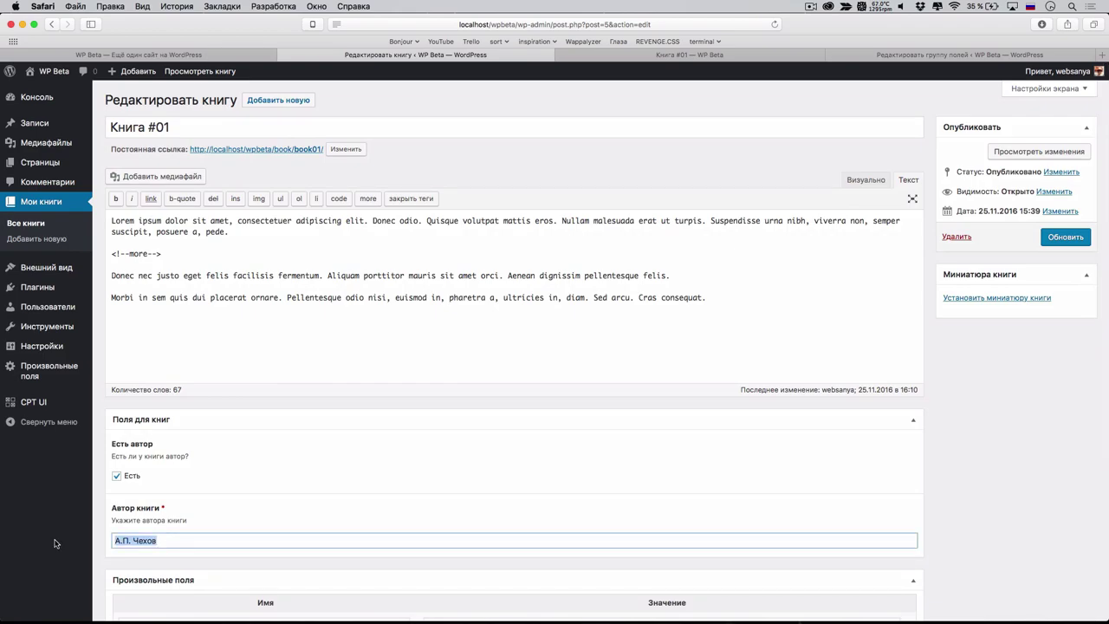
{"action": "type", "text": "Н.В. Гоголь"}
{"action": "scroll", "coordinate": [301, 540], "scroll_direction": "down", "scroll_amount": 3}
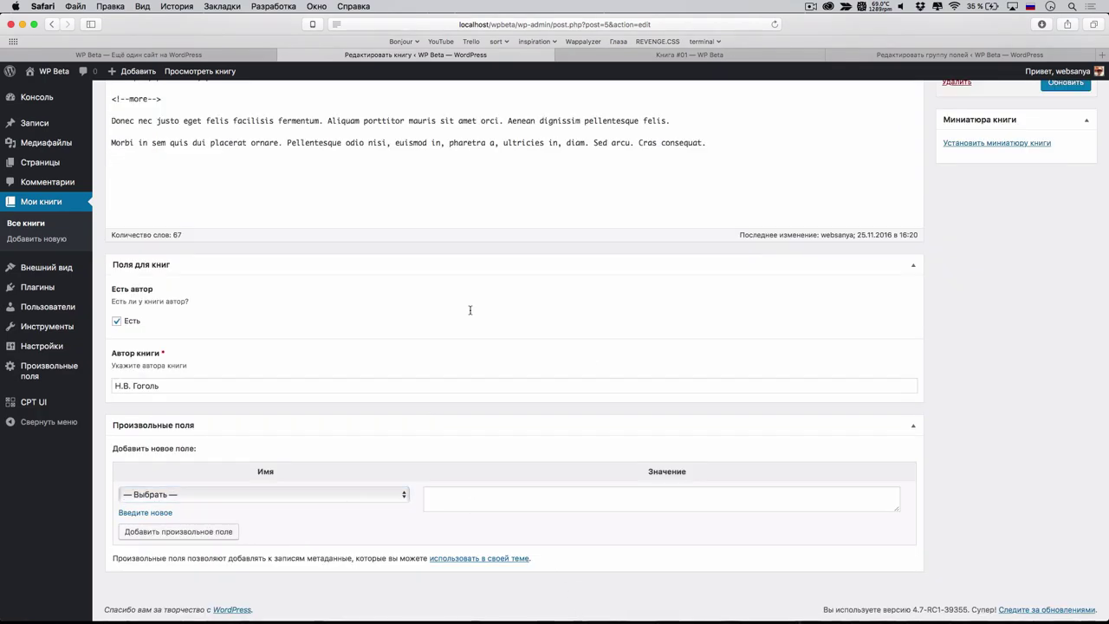
Step: Reload the public page of Книга #01 and check the author in the list beside the text
{"action": "left_click", "coordinate": [677, 59]}
{"action": "key", "text": "super+r"}
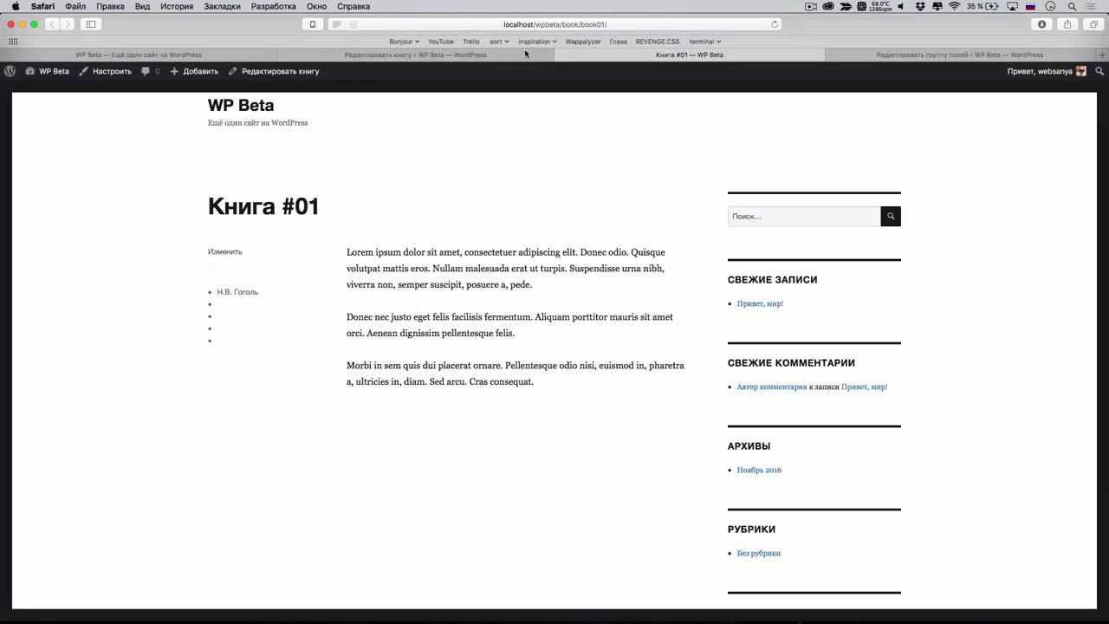
{"action": "left_click", "coordinate": [818, 4]}
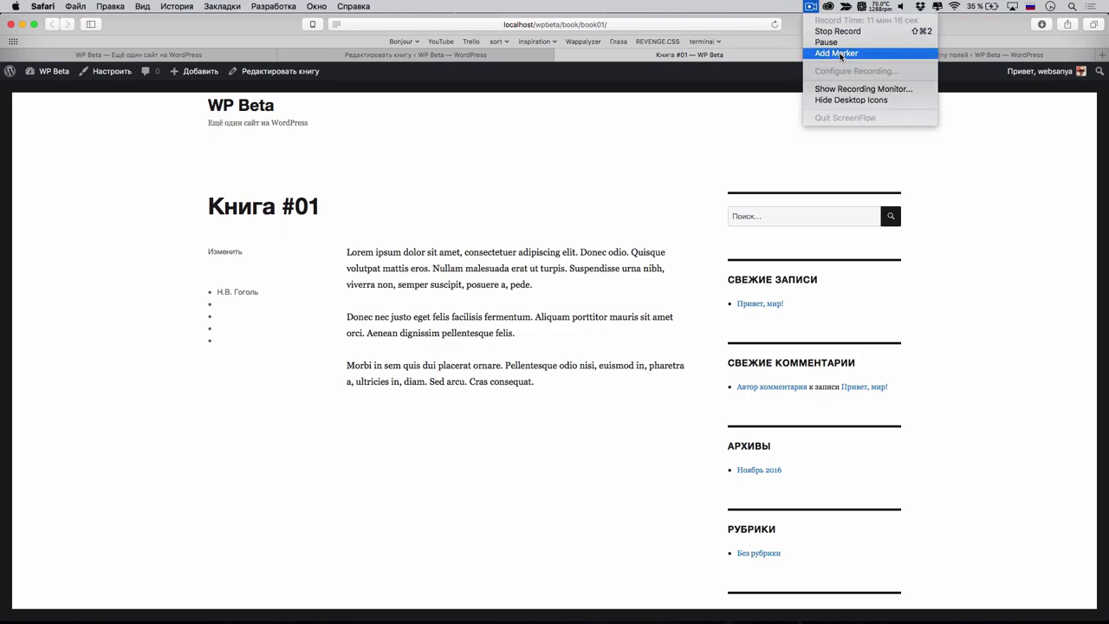
{"action": "left_click", "coordinate": [832, 56]}
{"action": "left_click_drag", "start_coordinate": [224, 293], "coordinate": [268, 293]}
{"action": "left_click", "coordinate": [277, 292]}
Step: Switch to PhpStorm and place the cursor inside the second list item in single-book.php, below the get_post_meta line
{"action": "left_click", "coordinate": [429, 55]}
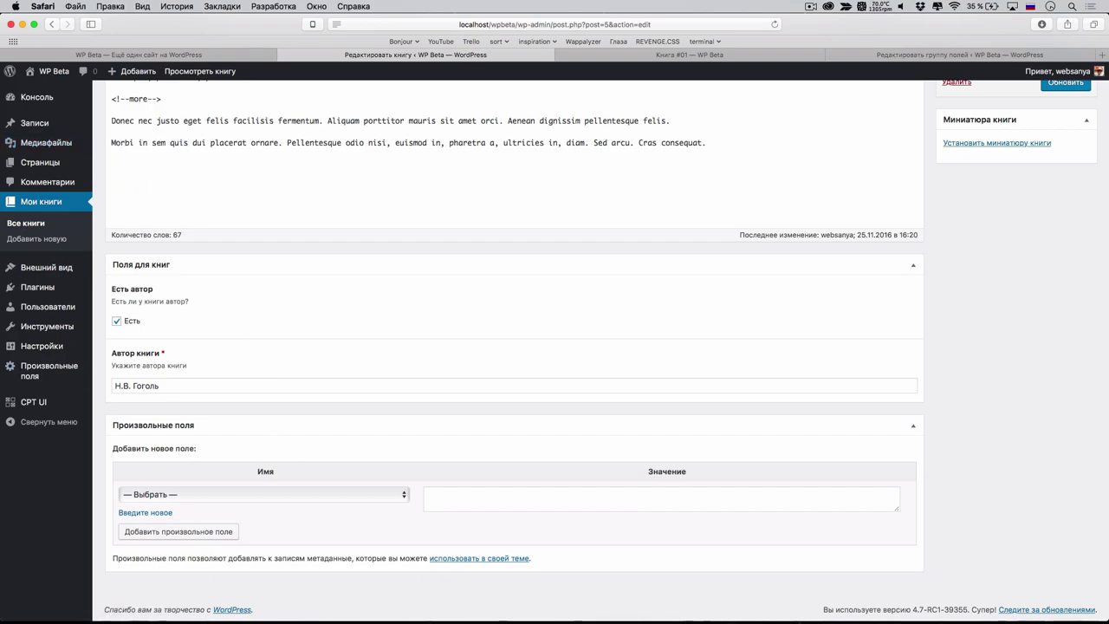
{"action": "key", "text": "super+Tab"}
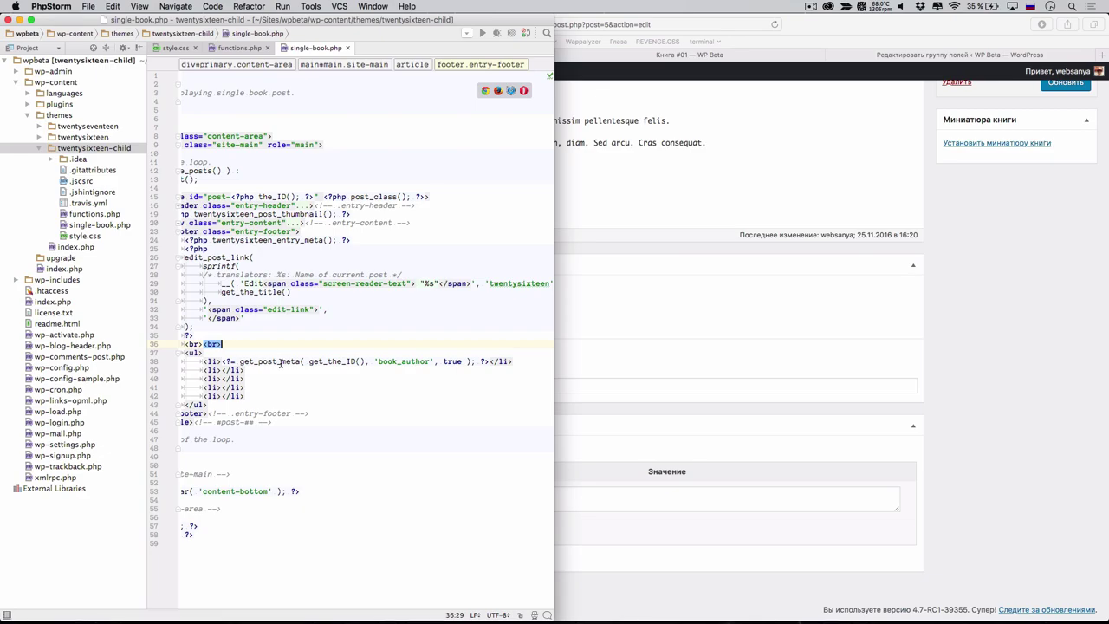
{"action": "left_click", "coordinate": [223, 370]}
{"action": "key", "text": "Down"}
{"action": "left_click", "coordinate": [223, 369]}
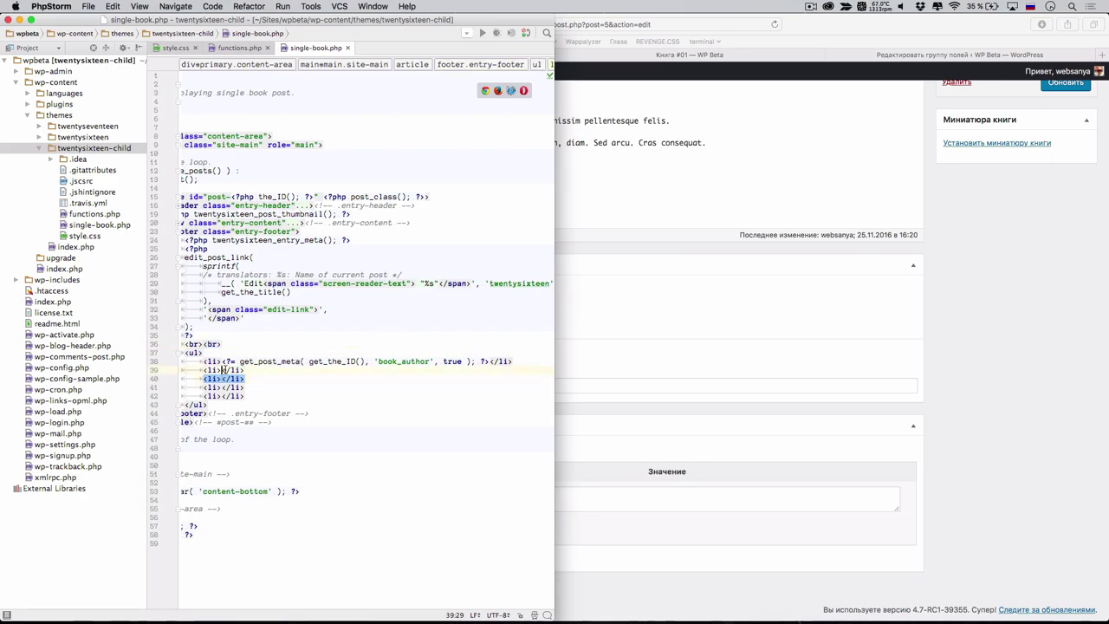
{"action": "type", "text": "<spa>"}
{"action": "key", "text": "Delete"}
{"action": "key", "text": "Delete"}
{"action": "key", "text": "Delete"}
{"action": "key", "text": "Delete"}
{"action": "key", "text": "Delete"}
{"action": "key", "text": "Delete"}
{"action": "left_click_drag", "start_coordinate": [222, 370], "coordinate": [235, 370]}
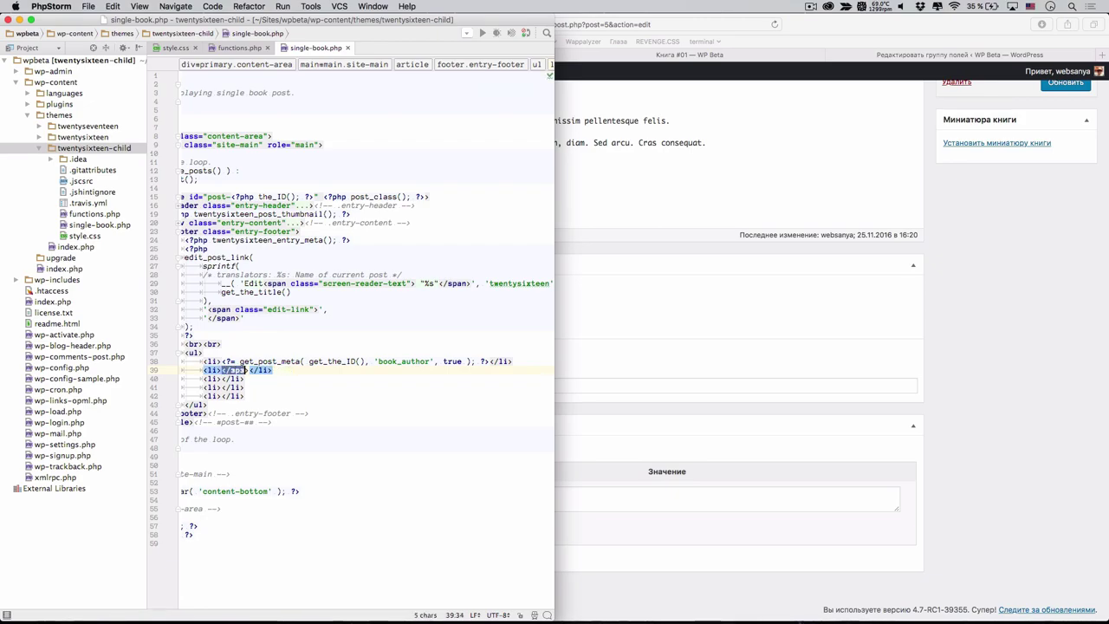
Step: Insert a short PHP echo tag in the second list item that calls get_field with a field name beginning with 'book'
{"action": "type", "text": "<?php  ?"}
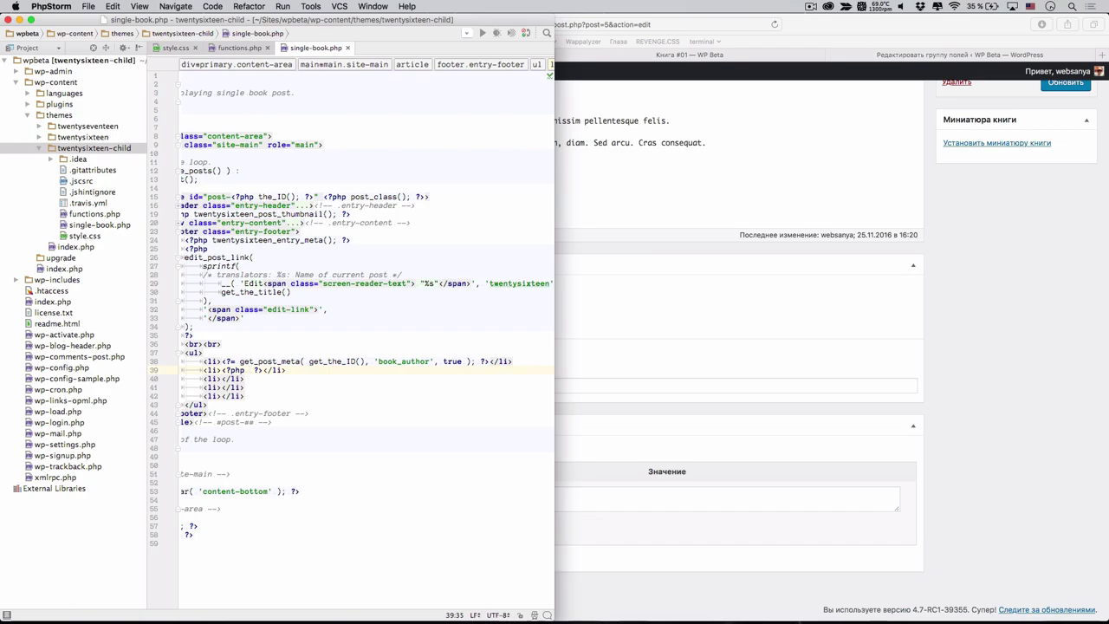
{"action": "key", "text": "ctrl+space"}
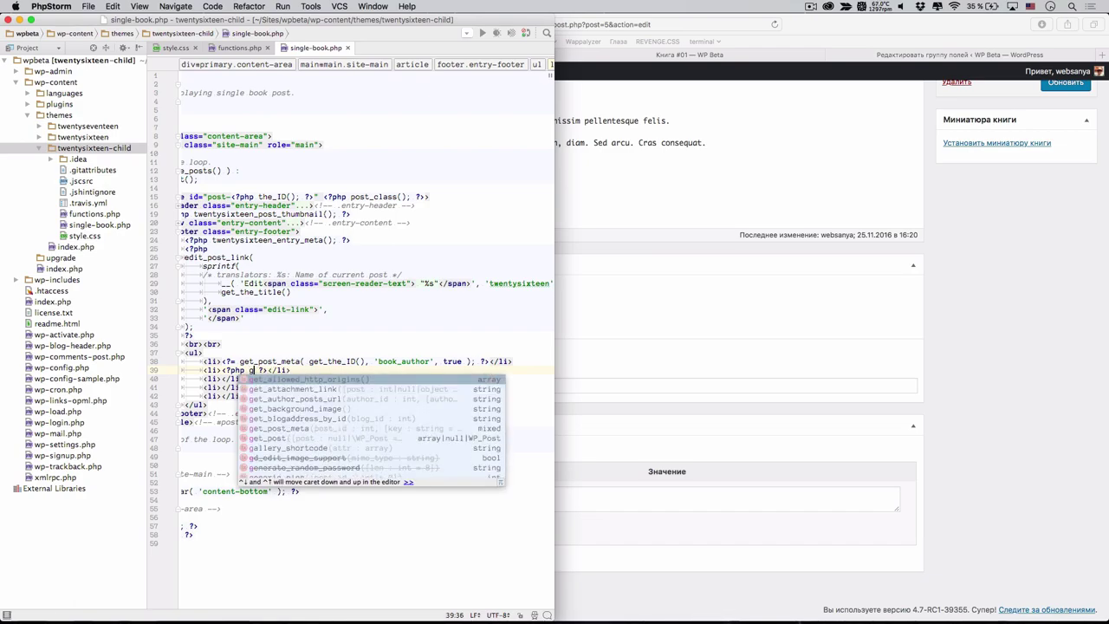
{"action": "key", "text": "Escape"}
{"action": "key", "text": "BackSpace"}
{"action": "key", "text": "BackSpace"}
{"action": "key", "text": "BackSpace"}
{"action": "key", "text": "BackSpace"}
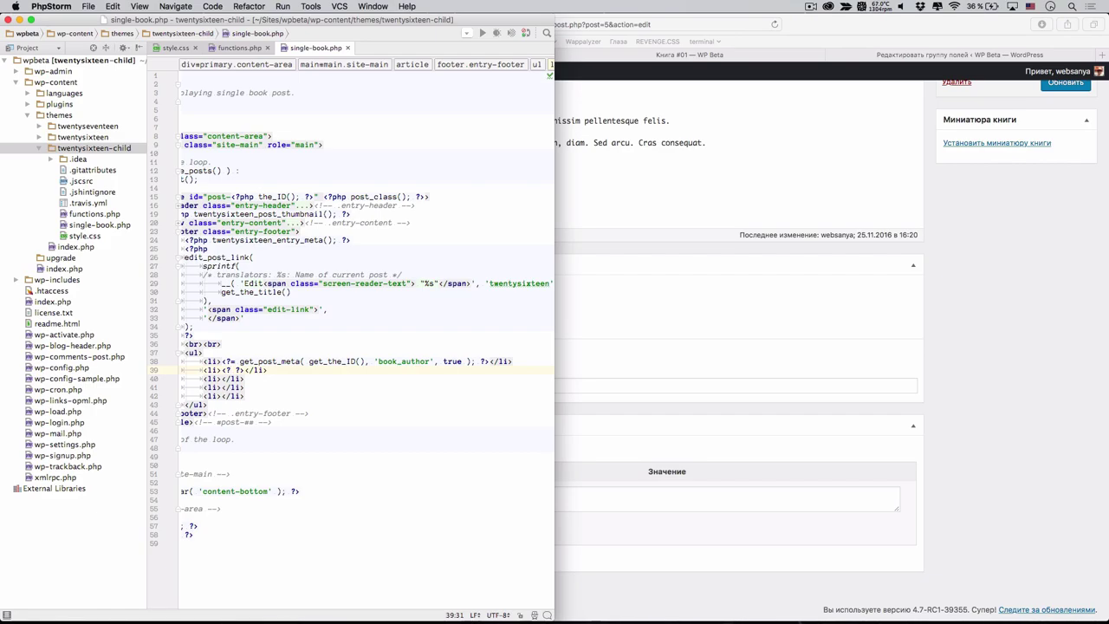
{"action": "type", "text": "= get_fu"}
{"action": "key", "text": "BackSpace"}
{"action": "type", "text": "ield"}
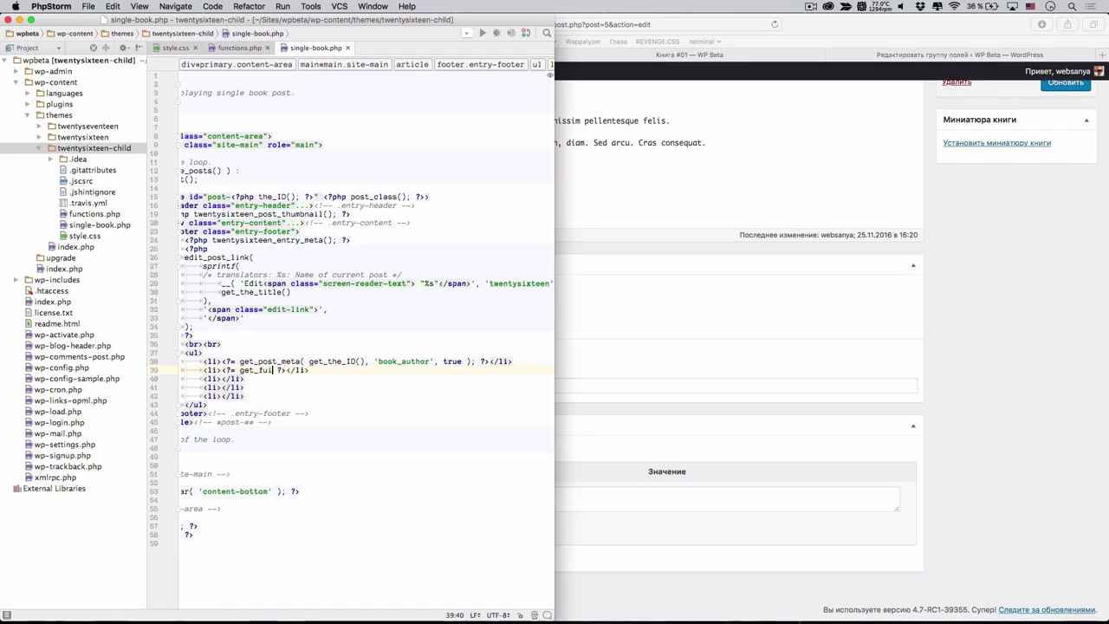
{"action": "key", "text": "Return"}
{"action": "type", "text": "'book"}
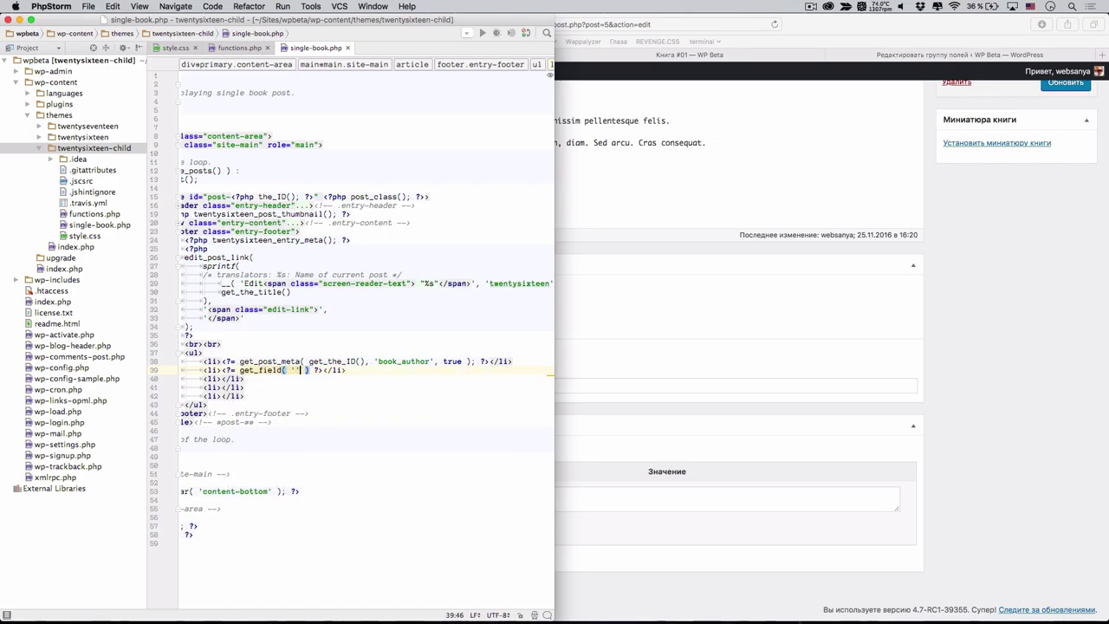